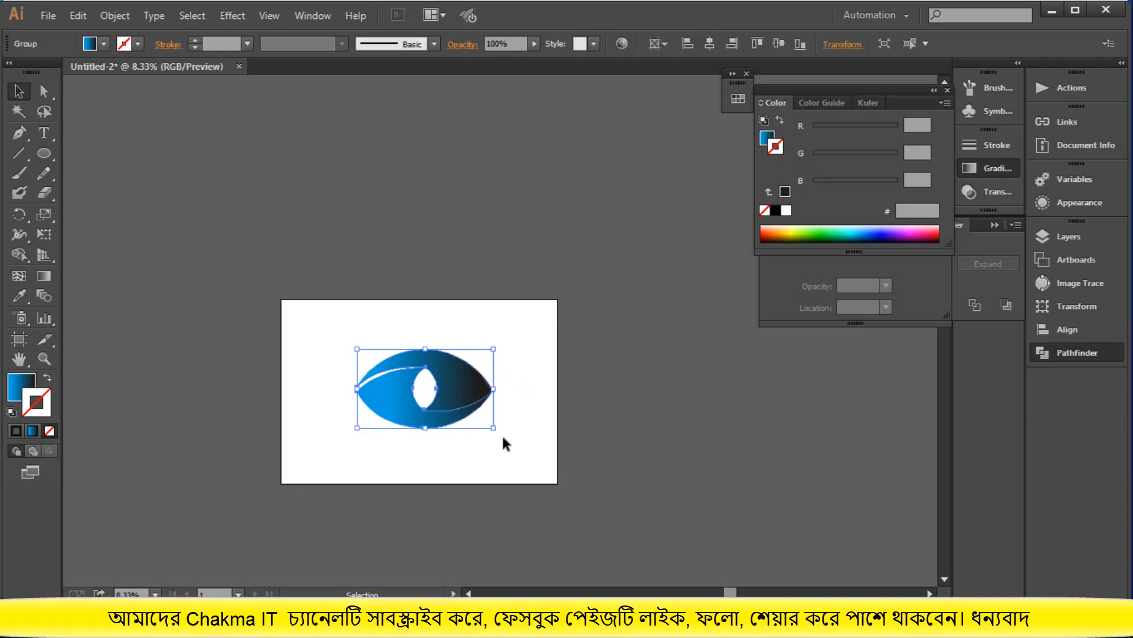
# Move the finished eye logo off the artboard onto the empty canvas beside its left edge.
pyautogui.click(559, 552)
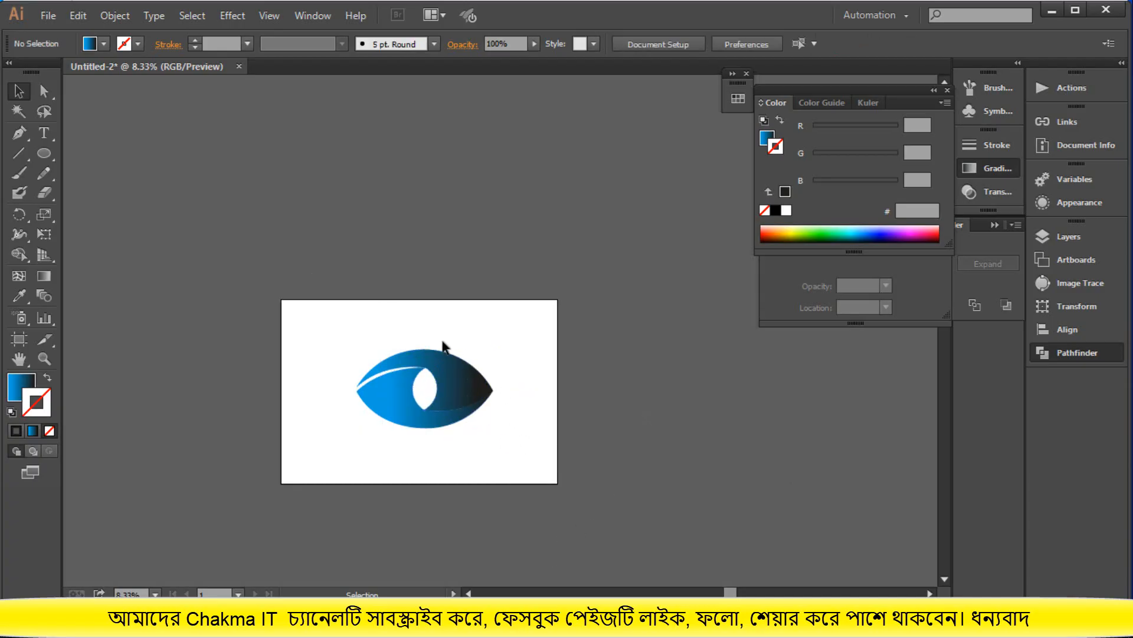
pyautogui.moveTo(349, 329); pyautogui.dragTo(307, 285)
pyautogui.click(655, 520)
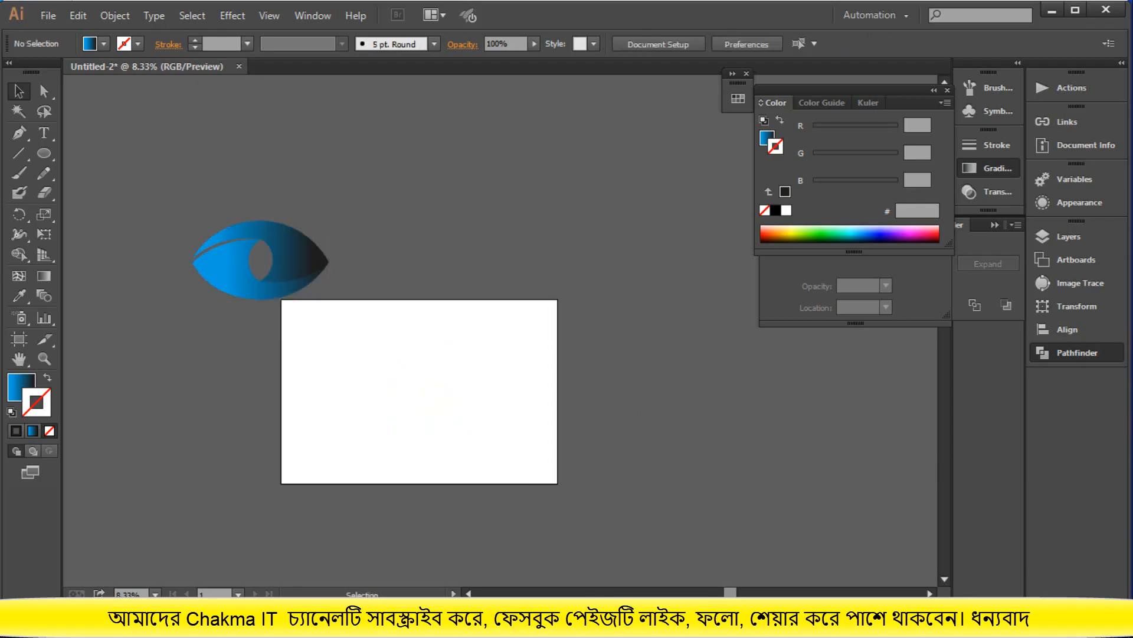
pyautogui.click(540, 620)
pyautogui.moveTo(305, 264); pyautogui.dragTo(208, 335)
pyautogui.click(490, 410)
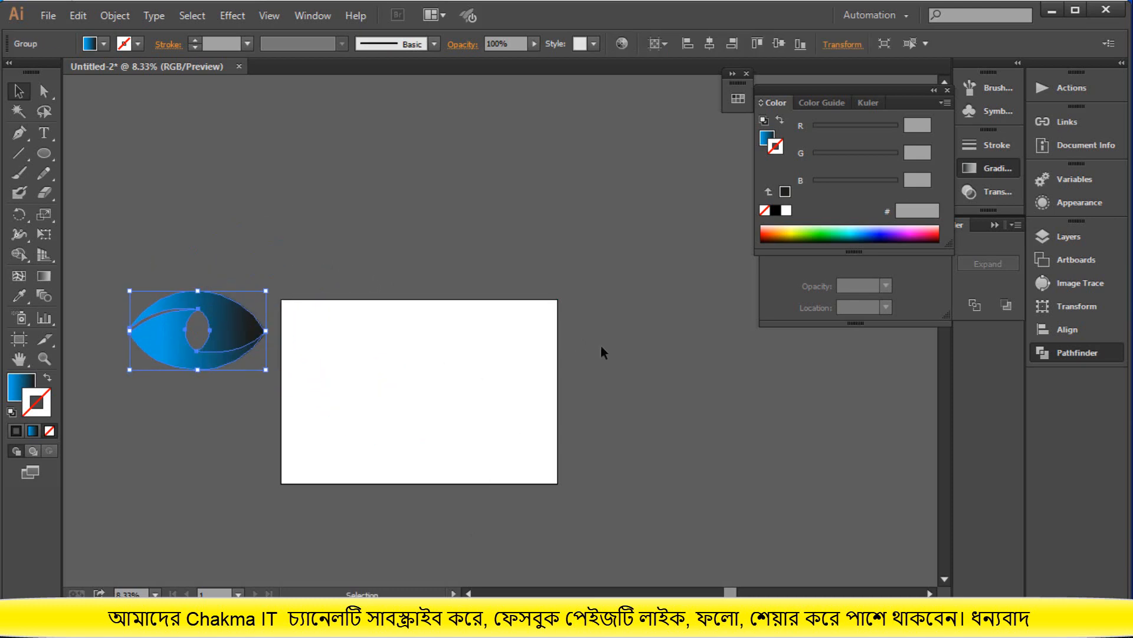
# Reposition the eye logo on the canvas above the artboard's upper-left corner and deselect it.
pyautogui.scroll(-2, 643, 366)
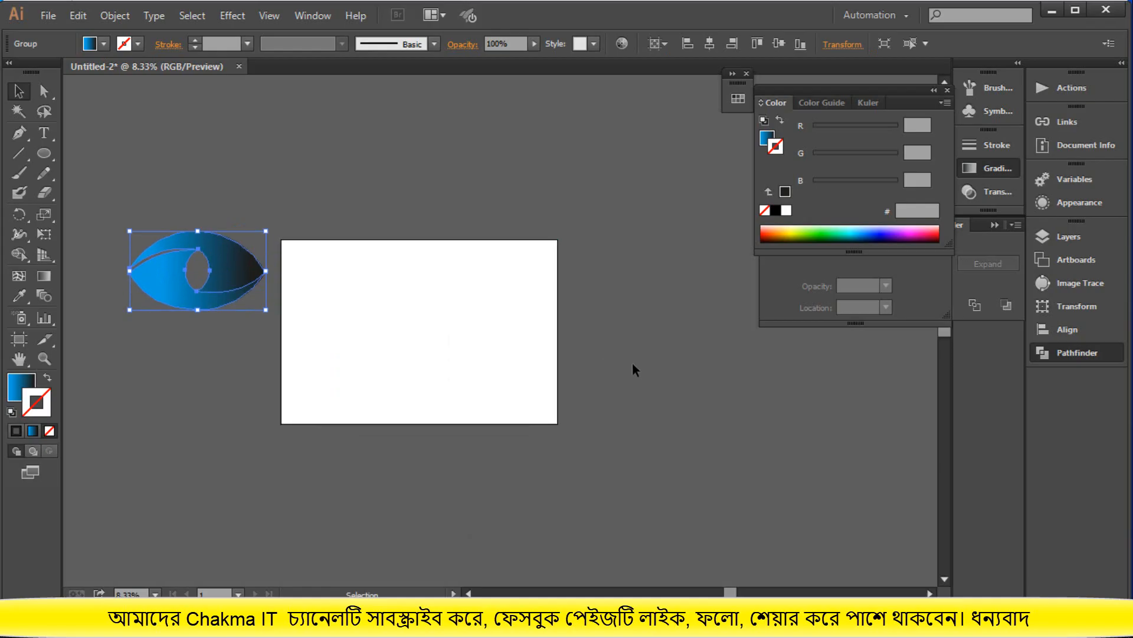
pyautogui.moveTo(241, 287); pyautogui.dragTo(229, 340)
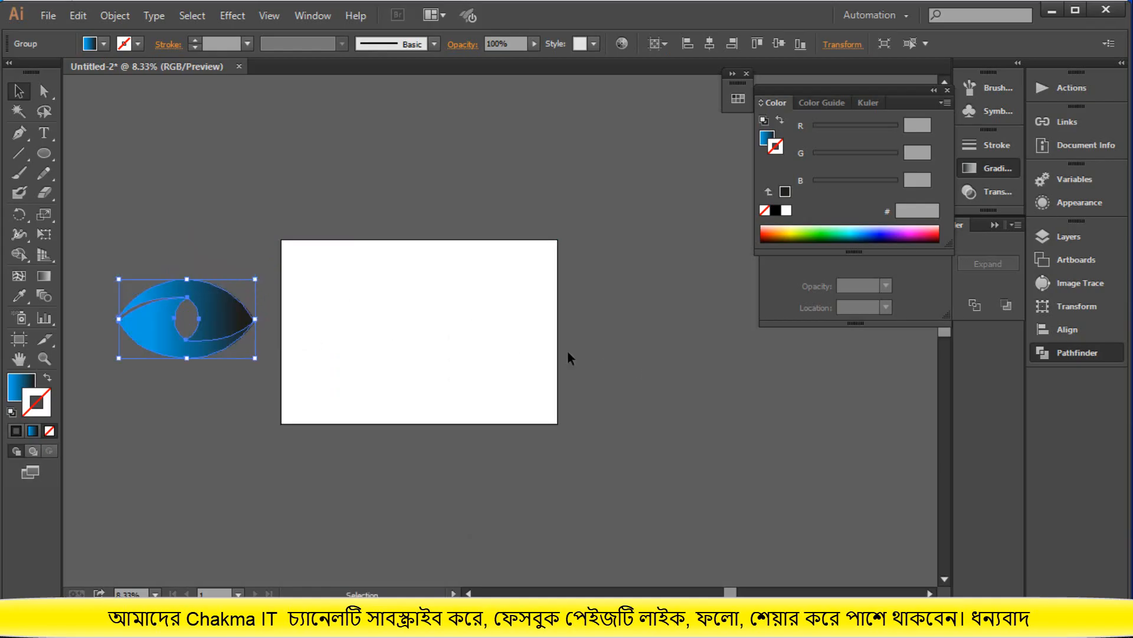
pyautogui.scroll(3, 568, 349)
pyautogui.scroll(2, 568, 357)
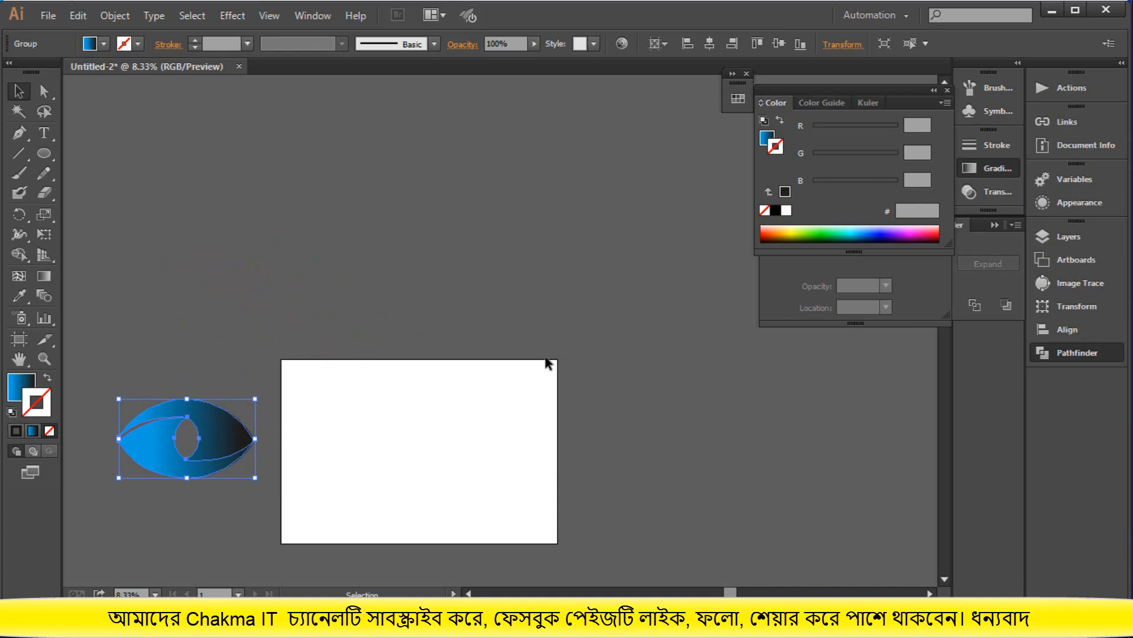
pyautogui.moveTo(217, 437); pyautogui.dragTo(218, 372)
pyautogui.click(449, 302)
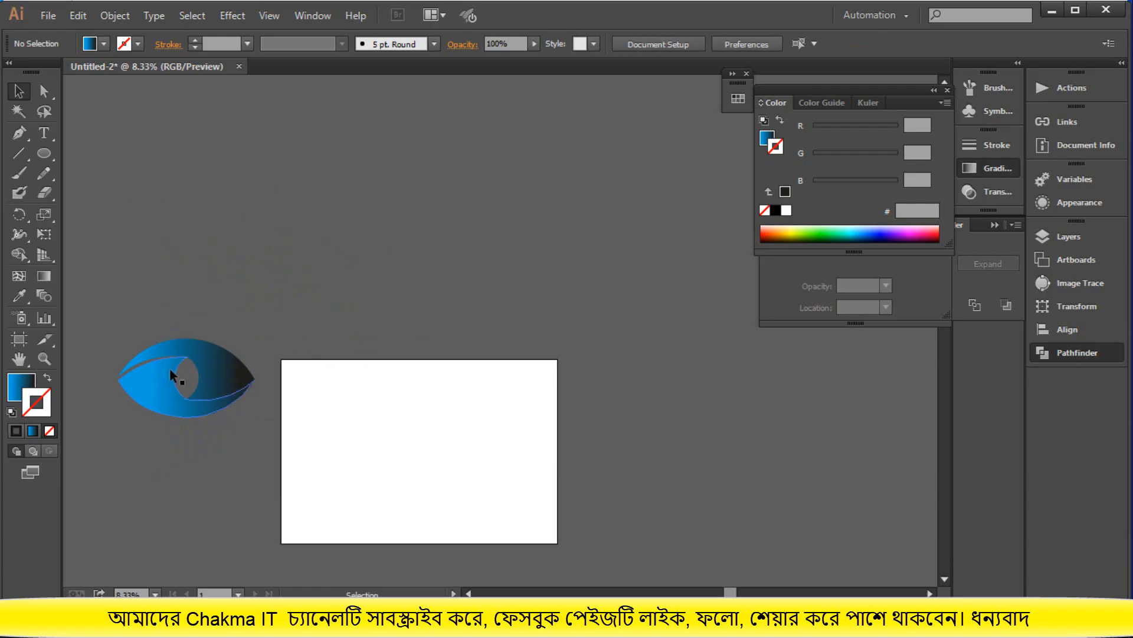
pyautogui.moveTo(169, 367); pyautogui.dragTo(236, 317)
pyautogui.click(467, 256)
pyautogui.click(367, 276)
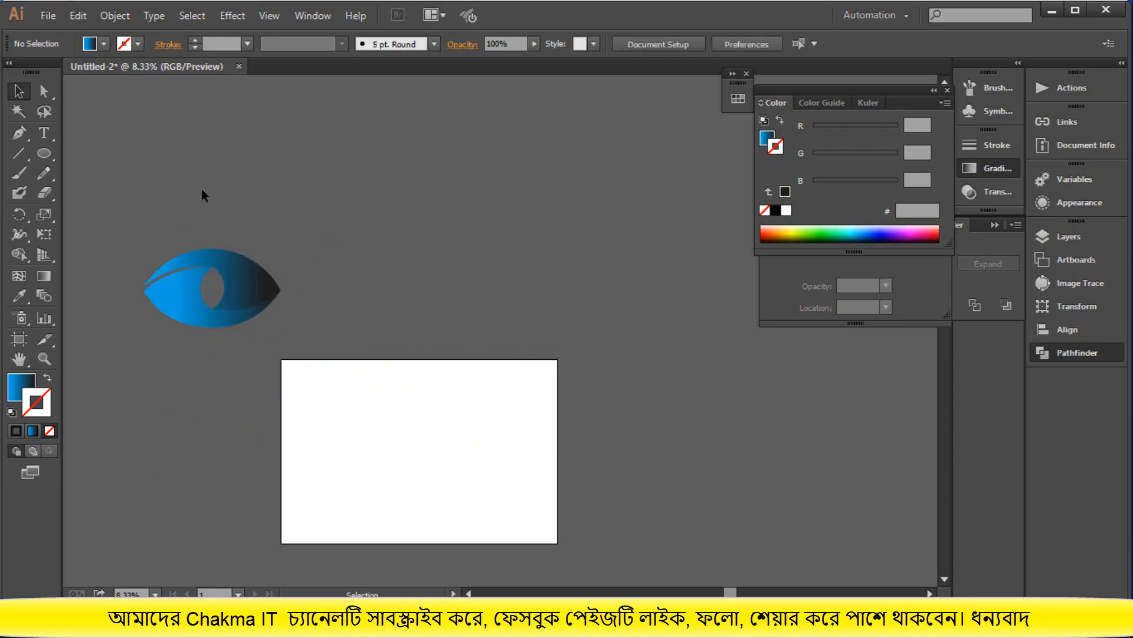
# Draw a circle with the Ellipse tool and place it on the artboard.
pyautogui.click(45, 153)
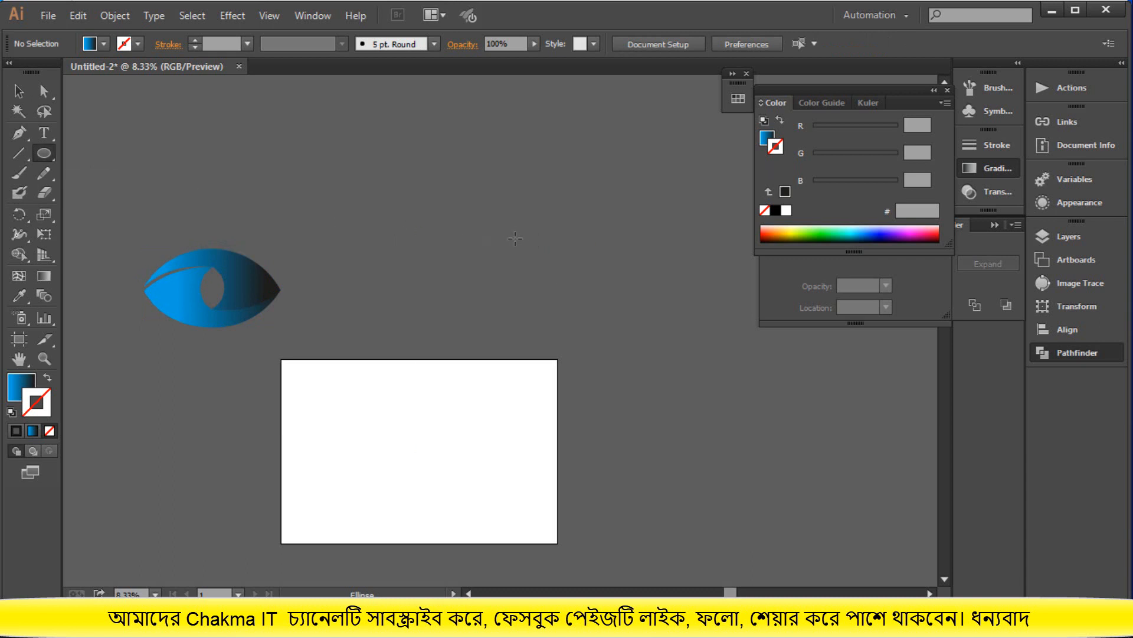
pyautogui.moveTo(510, 233); pyautogui.dragTo(572, 295)
pyautogui.click(18, 91)
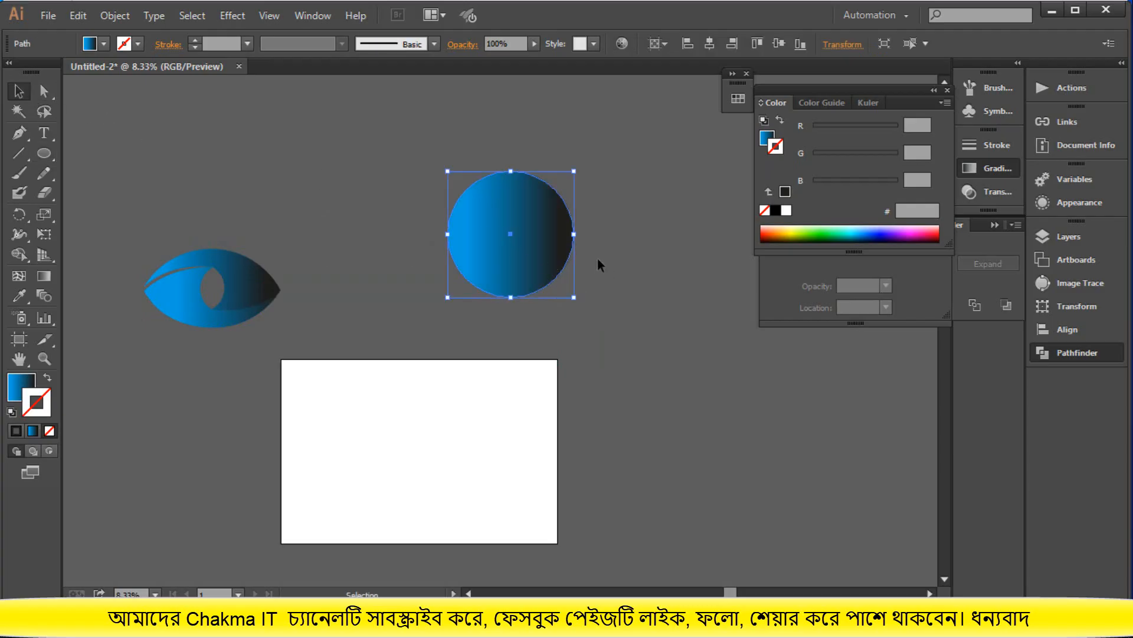
pyautogui.moveTo(543, 238); pyautogui.dragTo(431, 449)
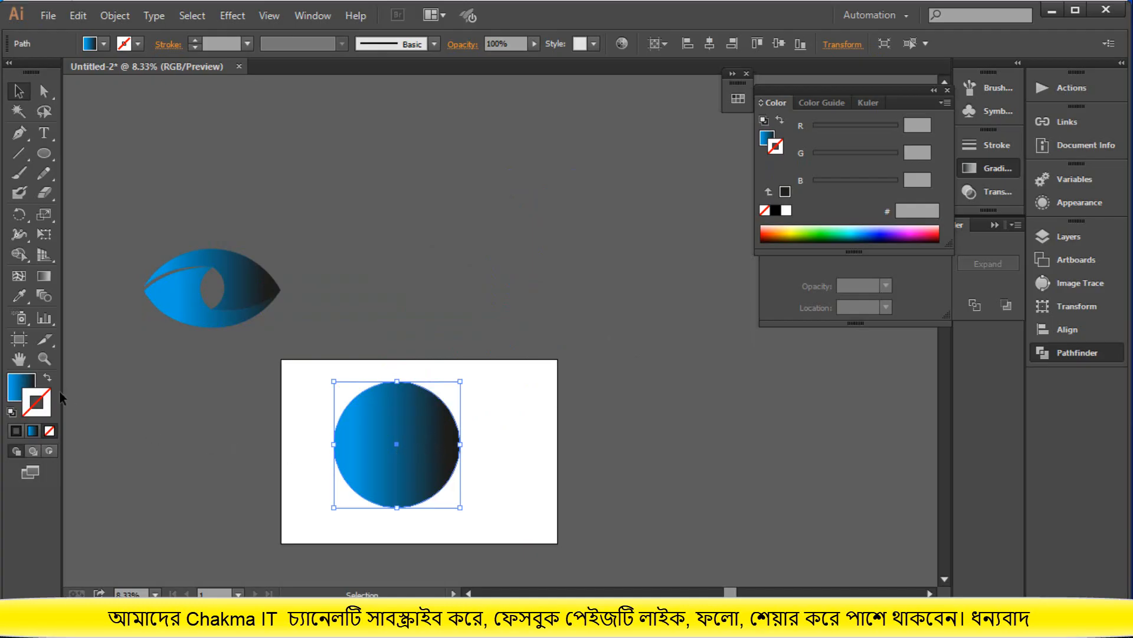
# Swap the circle's fill and stroke to make it an outline, and scale it down to about one third around its centre.
pyautogui.click(47, 378)
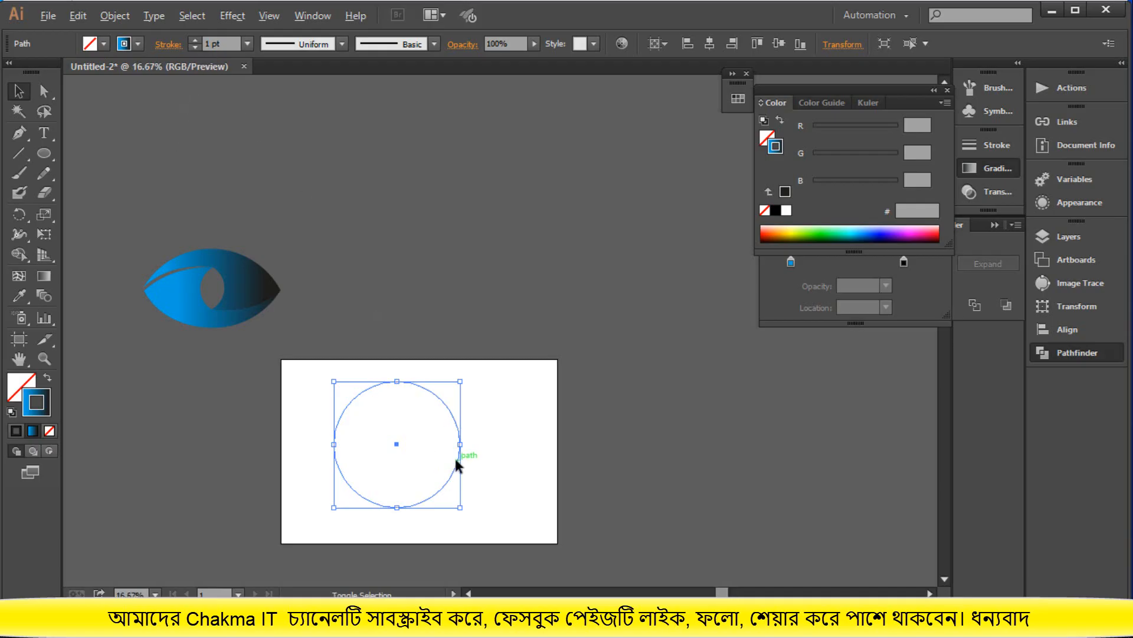
pyautogui.scroll(3, 455, 458)
pyautogui.scroll(-2, 455, 455)
pyautogui.scroll(-1, 455, 464)
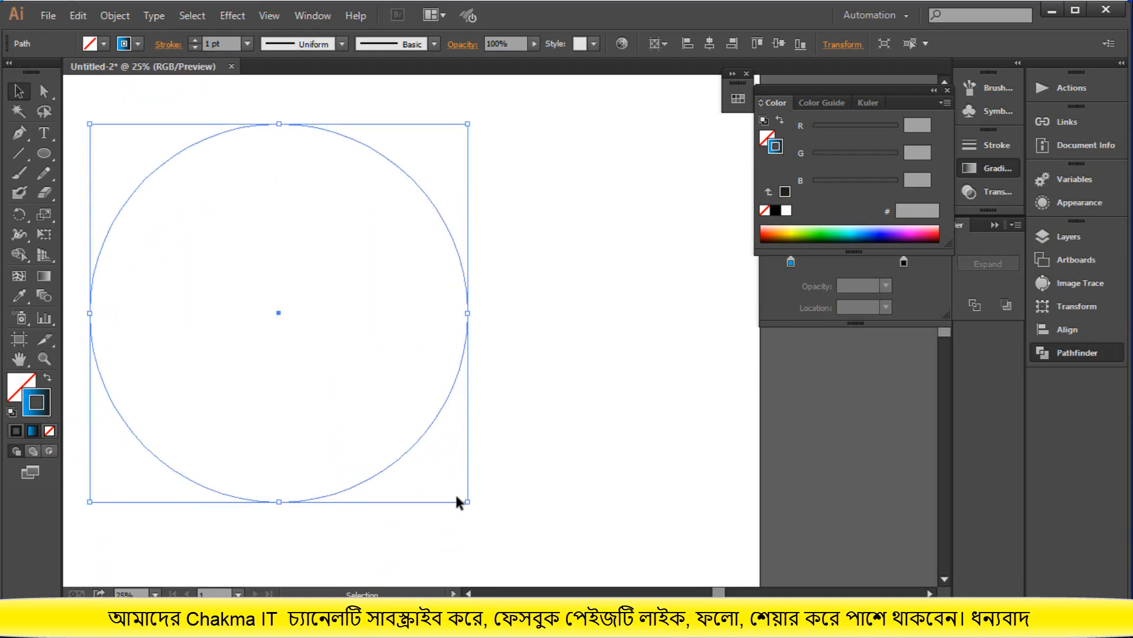
pyautogui.moveTo(469, 504); pyautogui.dragTo(380, 376)
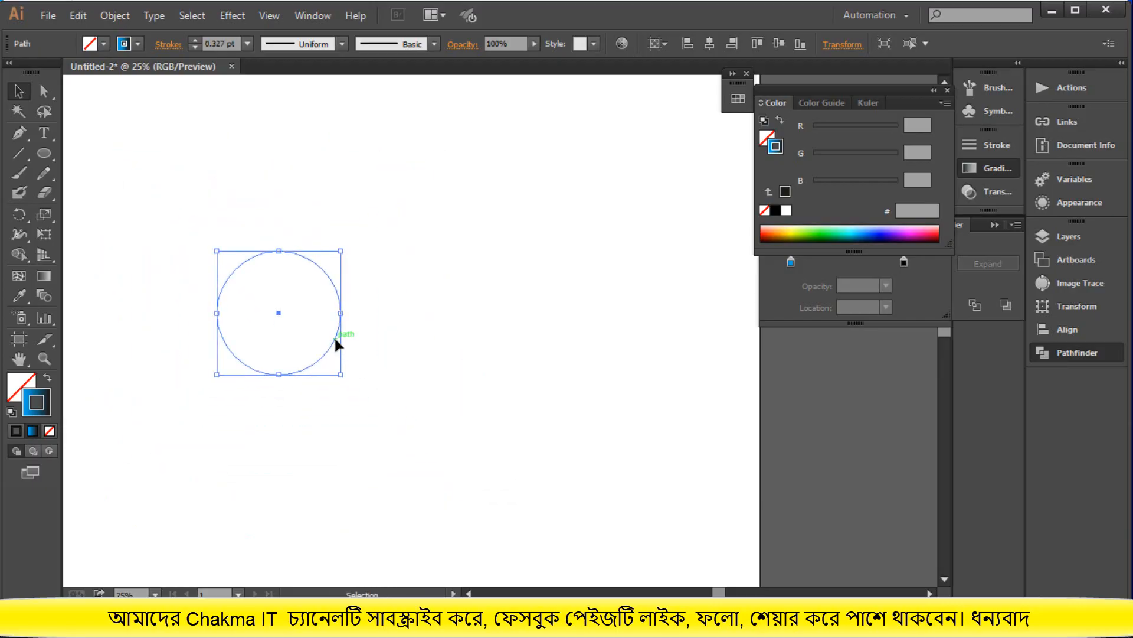
# Duplicate the circle horizontally so the two overlap by about half, and copy the overlapping pair to the right side of the artboard.
pyautogui.scroll(1, 366, 390)
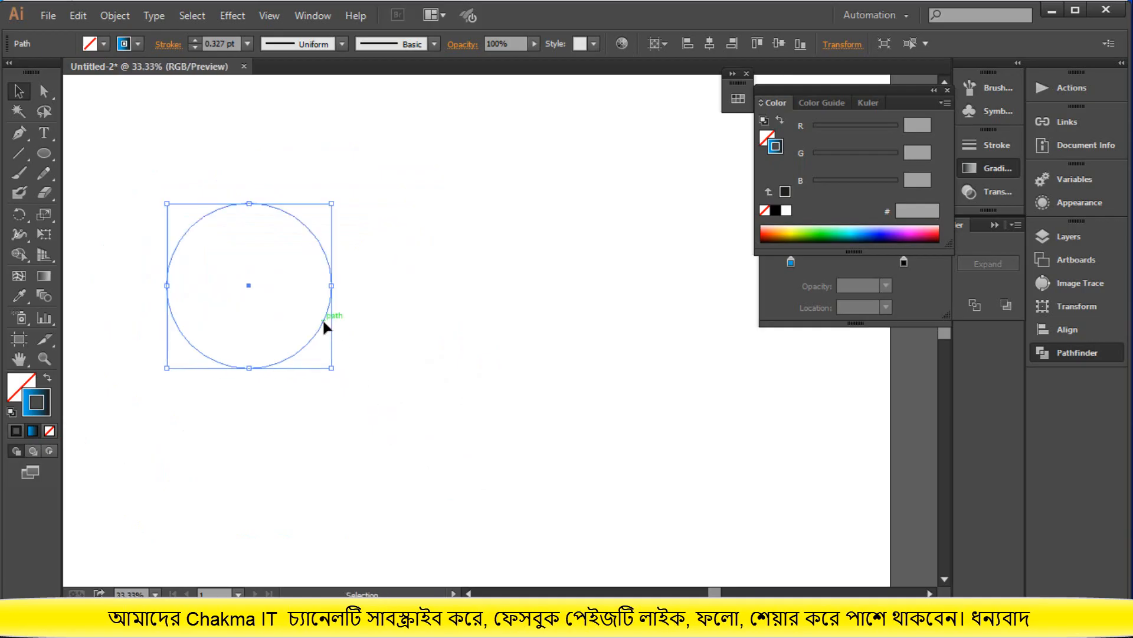
pyautogui.moveTo(324, 322); pyautogui.dragTo(404, 324)
pyautogui.click(389, 173)
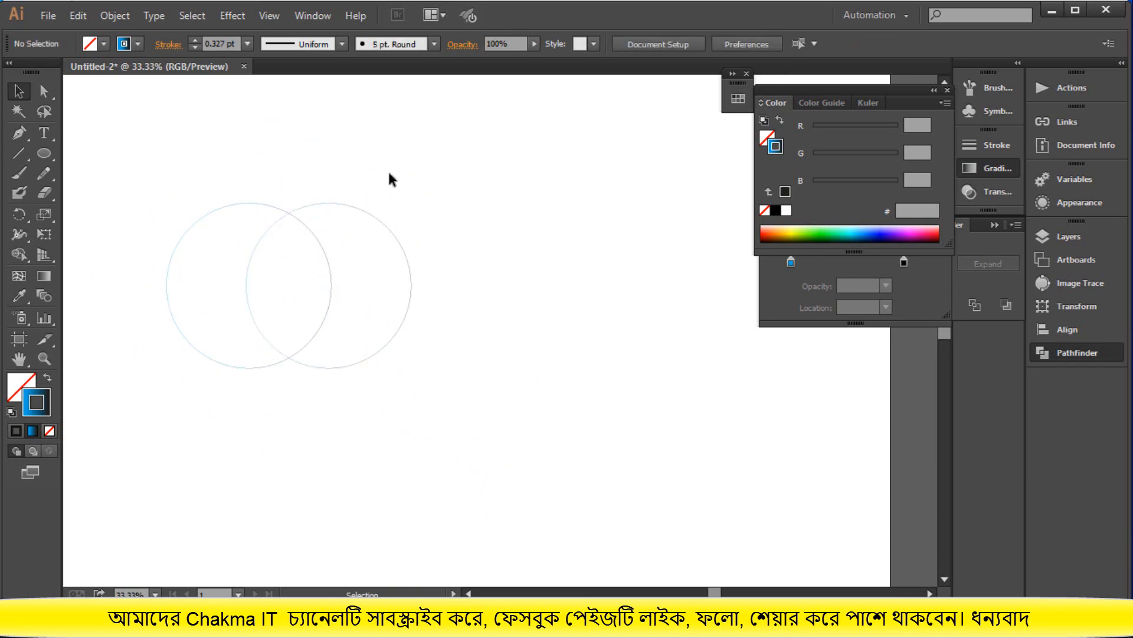
pyautogui.moveTo(173, 184); pyautogui.dragTo(370, 359)
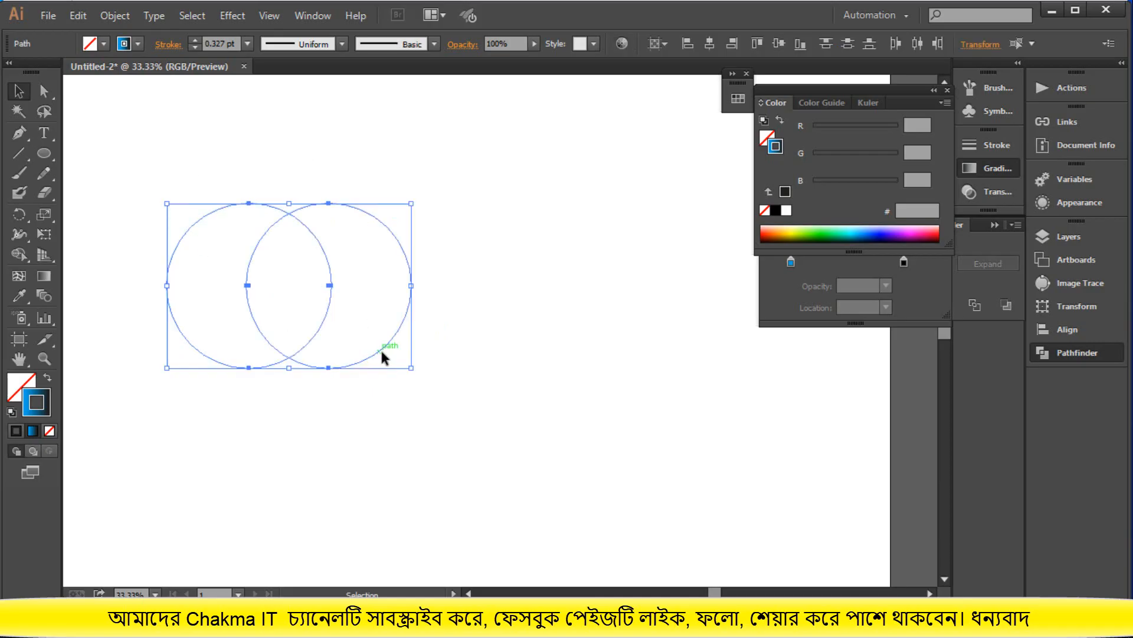
pyautogui.moveTo(380, 353); pyautogui.dragTo(736, 353)
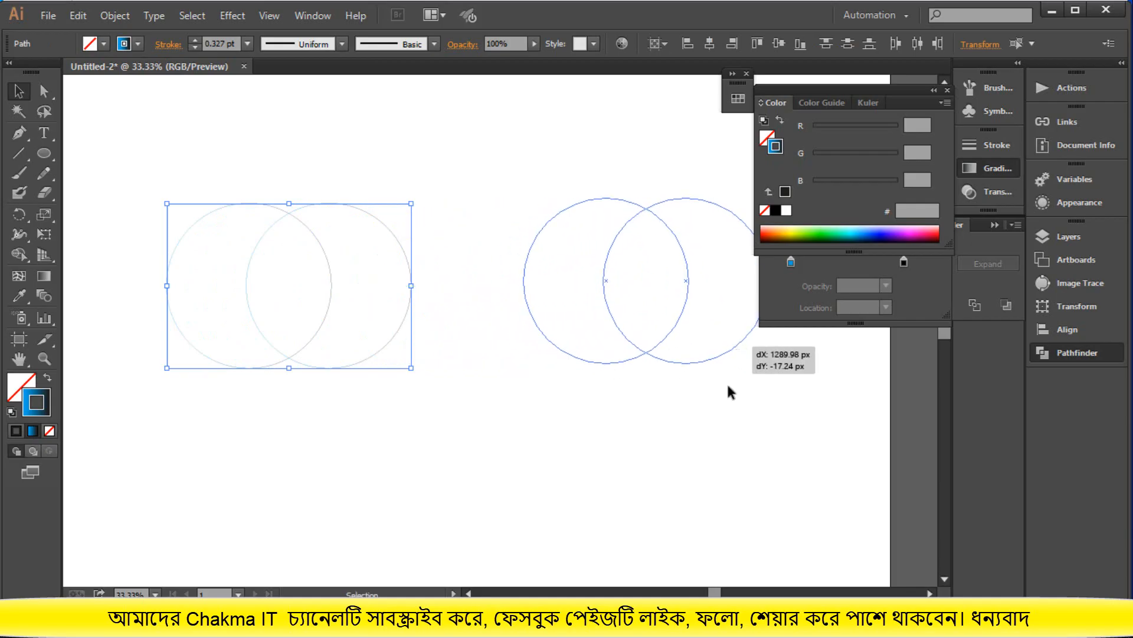
pyautogui.click(644, 420)
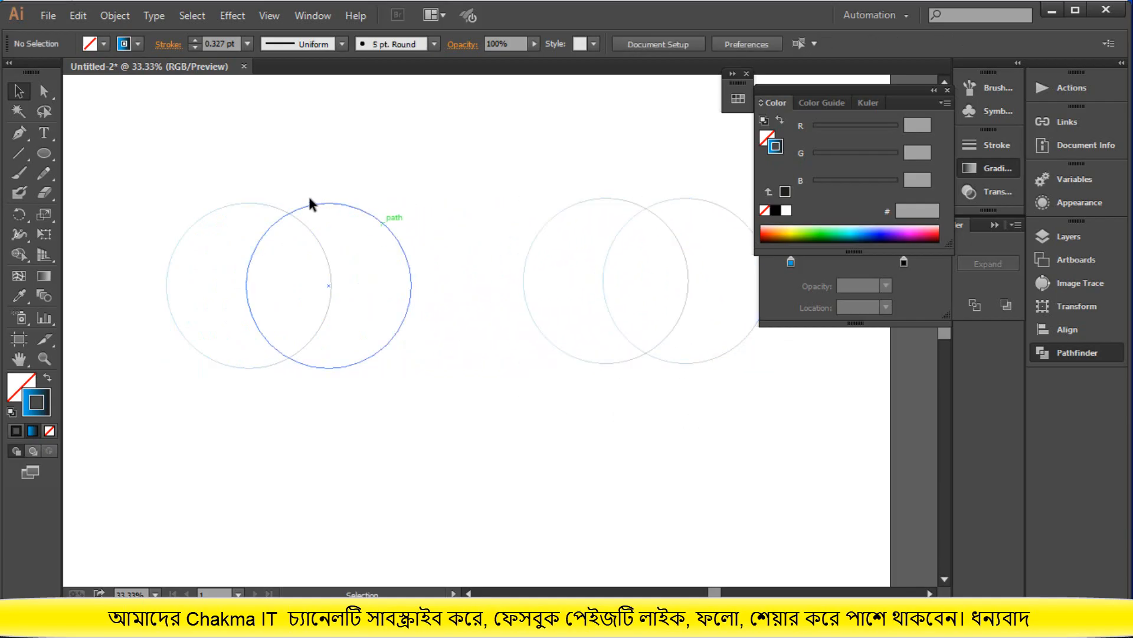
# Remove the outer parts of the left circle pair with the Shape Builder tool, keeping only the overlapping lens shape.
pyautogui.moveTo(151, 190); pyautogui.dragTo(430, 376)
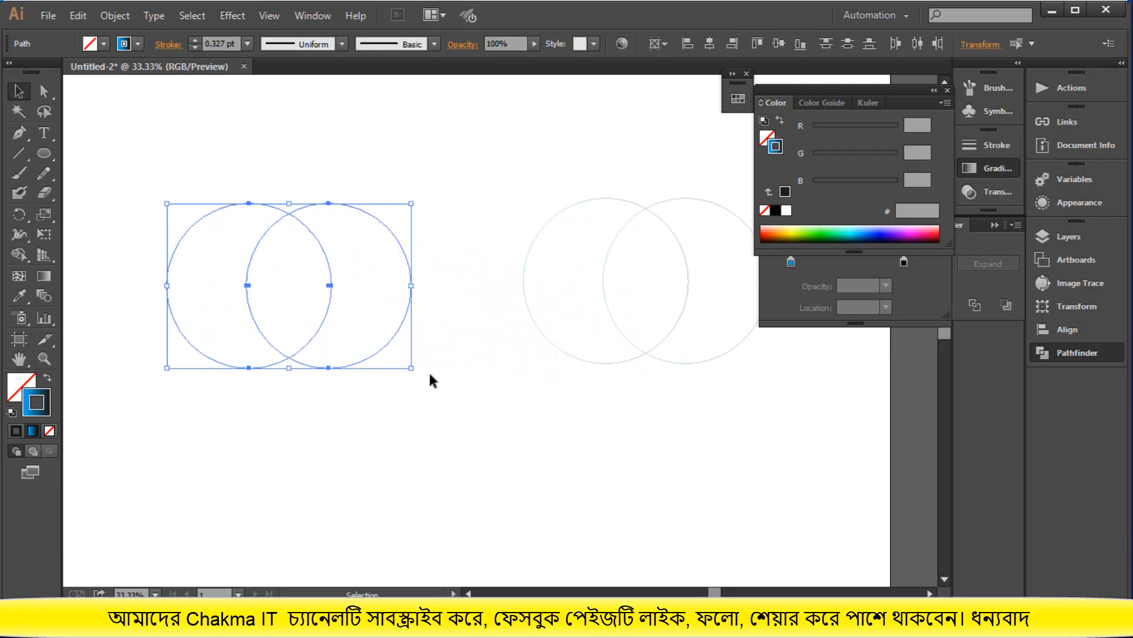
pyautogui.click(19, 254)
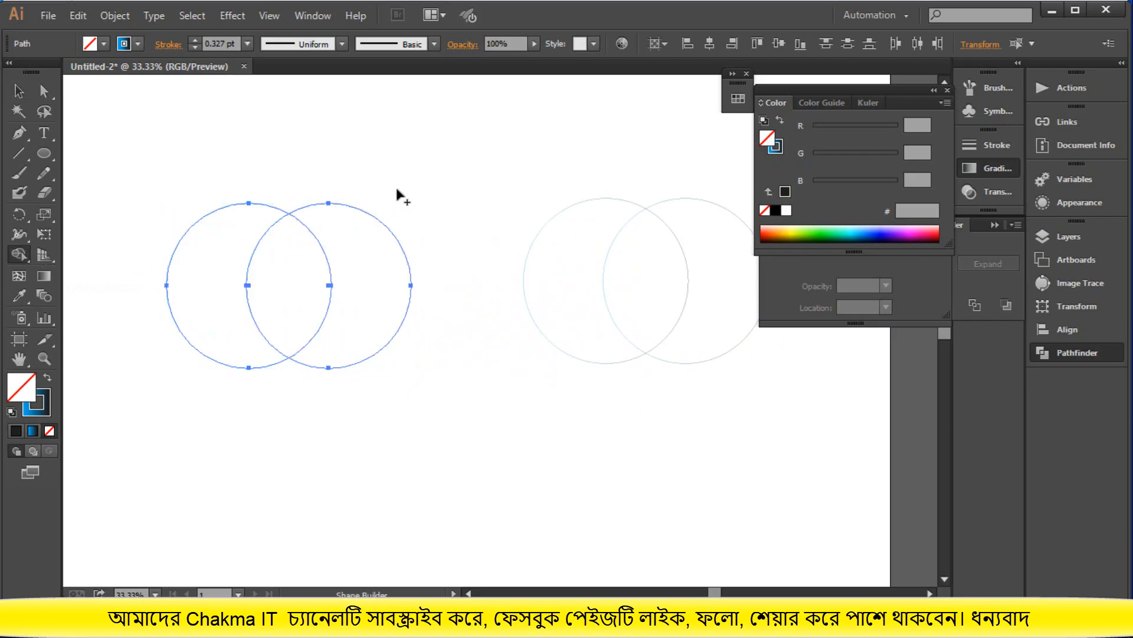
pyautogui.moveTo(389, 192)
pyautogui.mouseDown()
pyautogui.moveTo(376, 363)
pyautogui.moveTo(384, 224)
pyautogui.mouseUp()
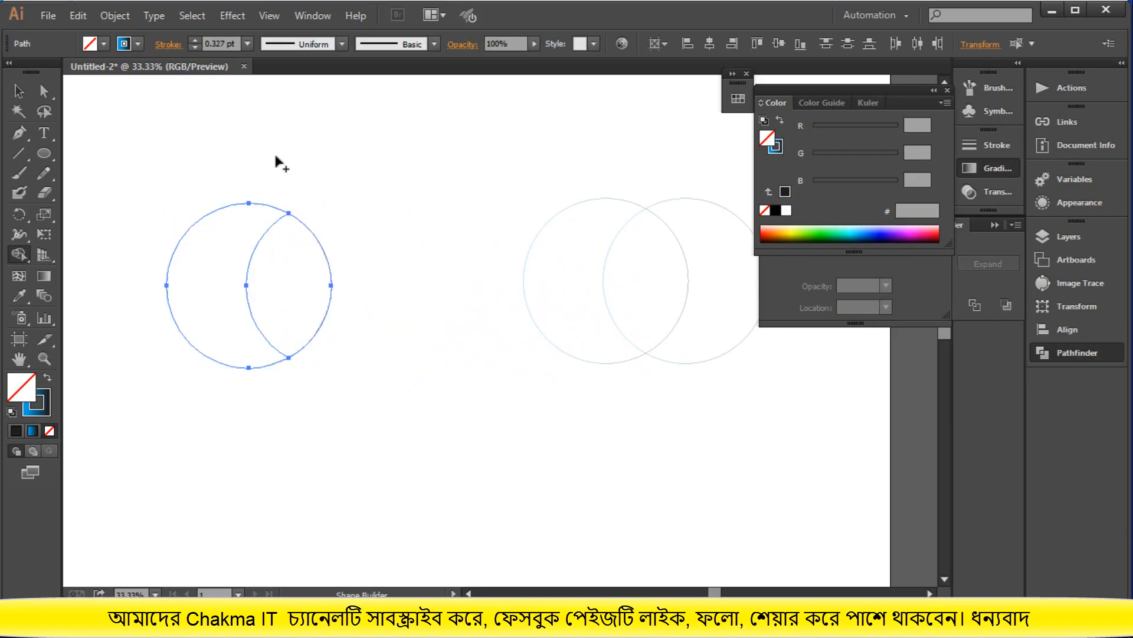
pyautogui.moveTo(236, 157)
pyautogui.mouseDown()
pyautogui.moveTo(198, 347)
pyautogui.moveTo(197, 316)
pyautogui.mouseUp()
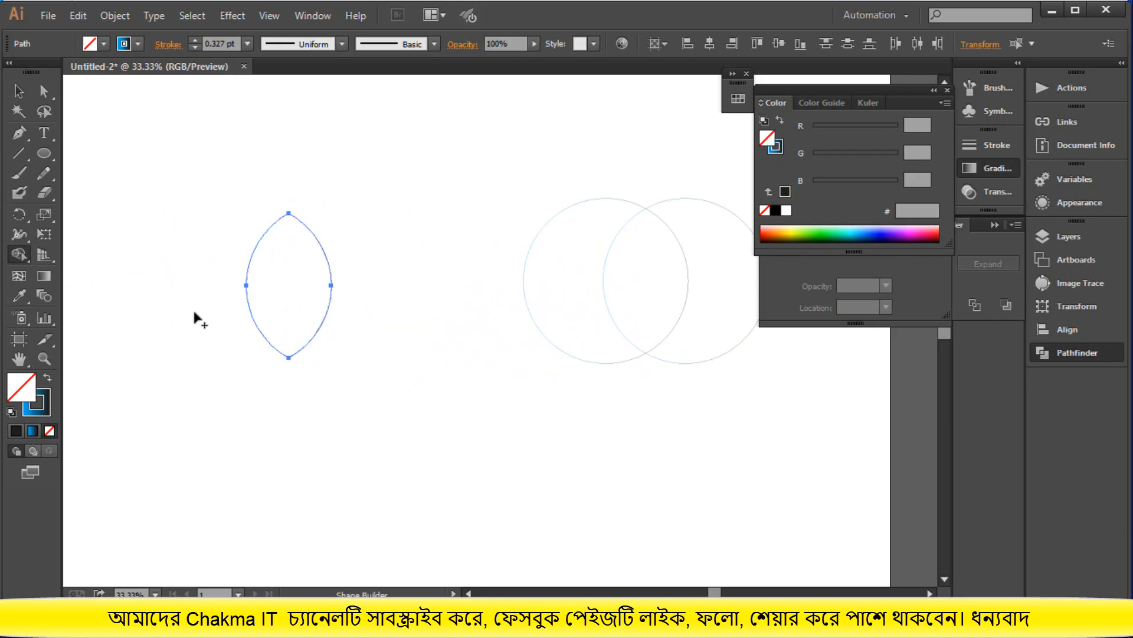
# Reduce the right circle pair to its lens-shaped overlap with the Shape Builder tool and scale the lens down to about one third.
pyautogui.click(19, 91)
pyautogui.click(501, 272)
pyautogui.moveTo(497, 186); pyautogui.dragTo(762, 397)
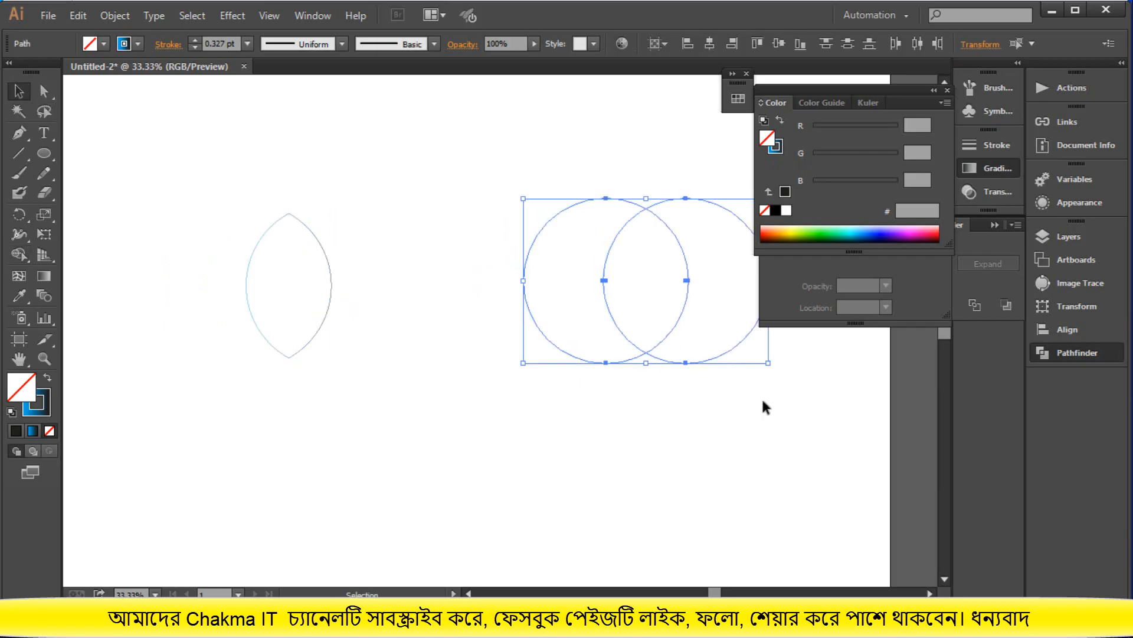
pyautogui.click(20, 255)
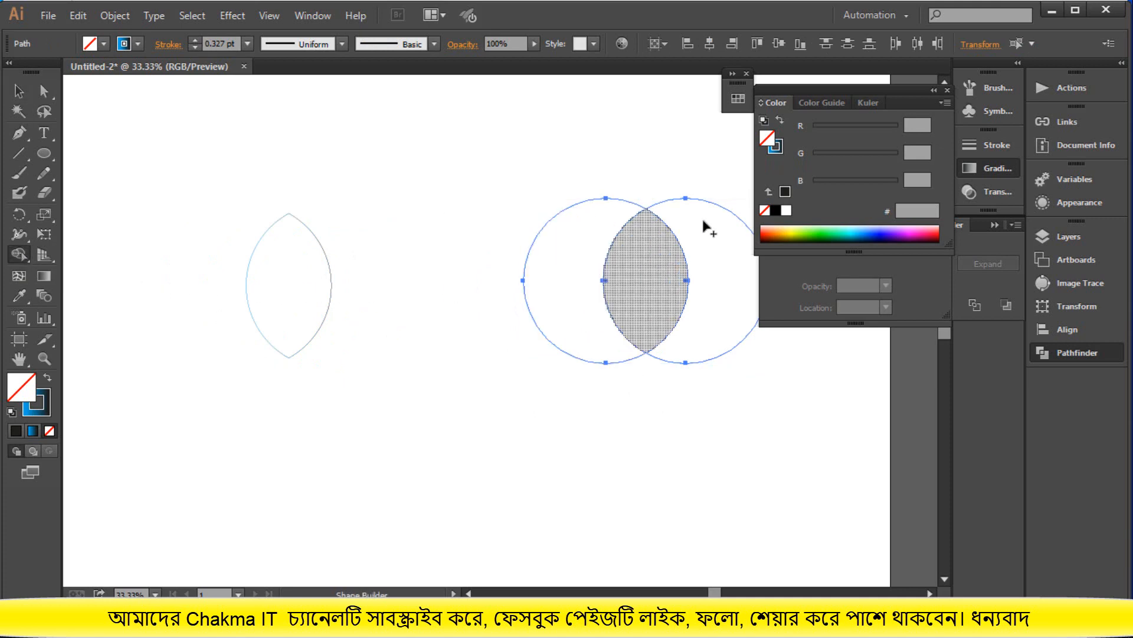
pyautogui.keyDown('alt'); pyautogui.click(718, 239); pyautogui.keyUp('alt')
pyautogui.moveTo(505, 214); pyautogui.dragTo(570, 371)
pyautogui.click(19, 90)
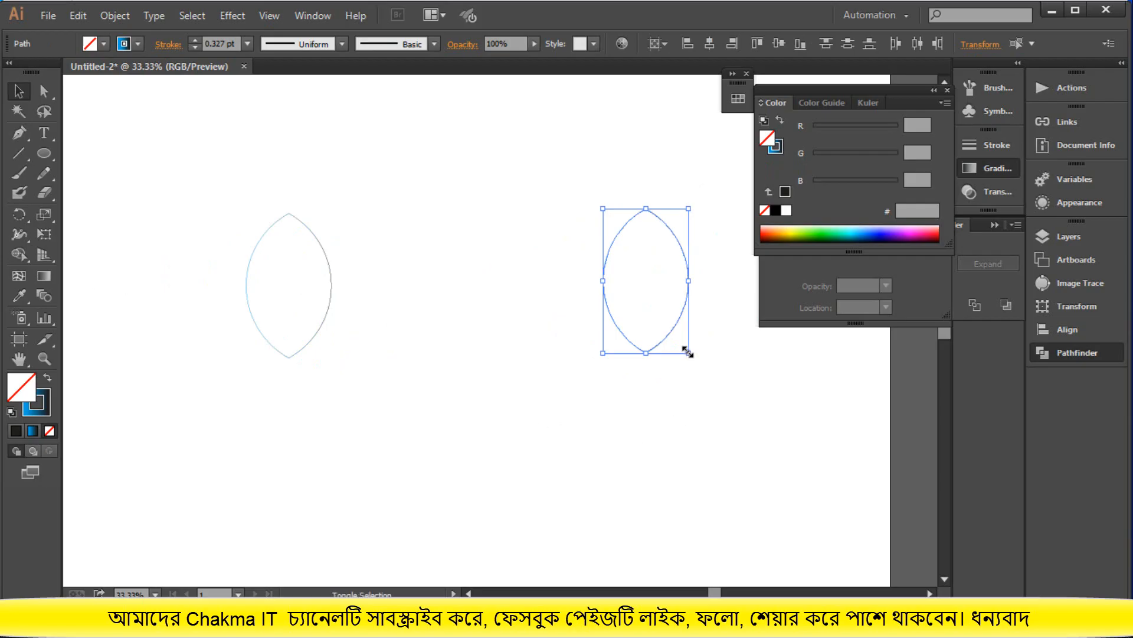
pyautogui.moveTo(689, 353); pyautogui.dragTo(668, 308)
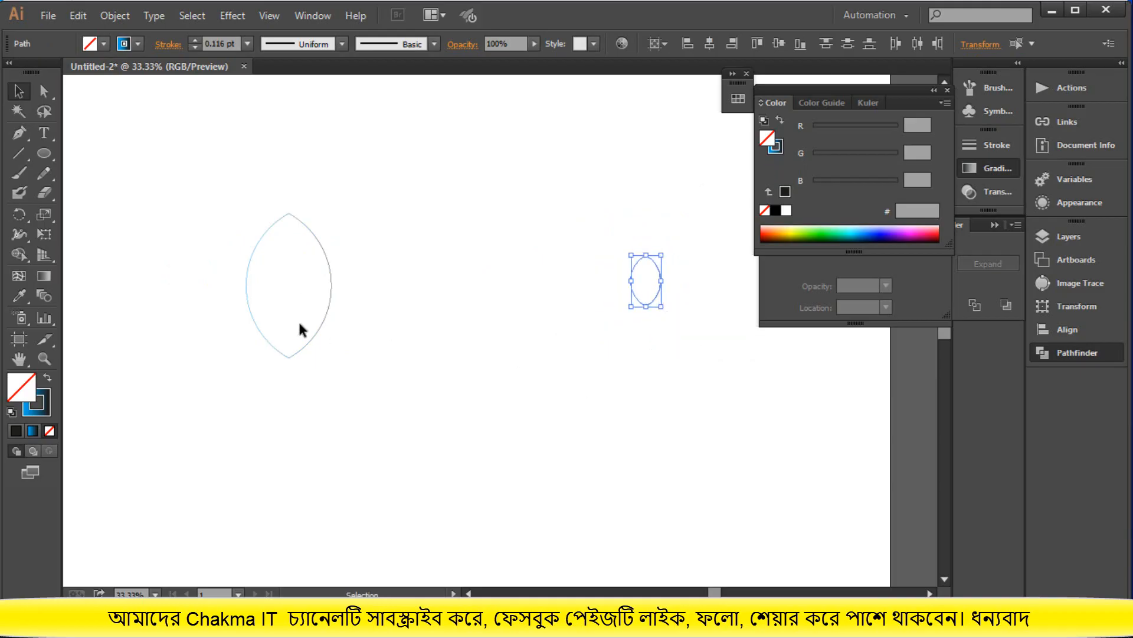
# Create a copy of the large left lens rotated 90° to horizontal and delete the vertical original.
pyautogui.click(298, 348)
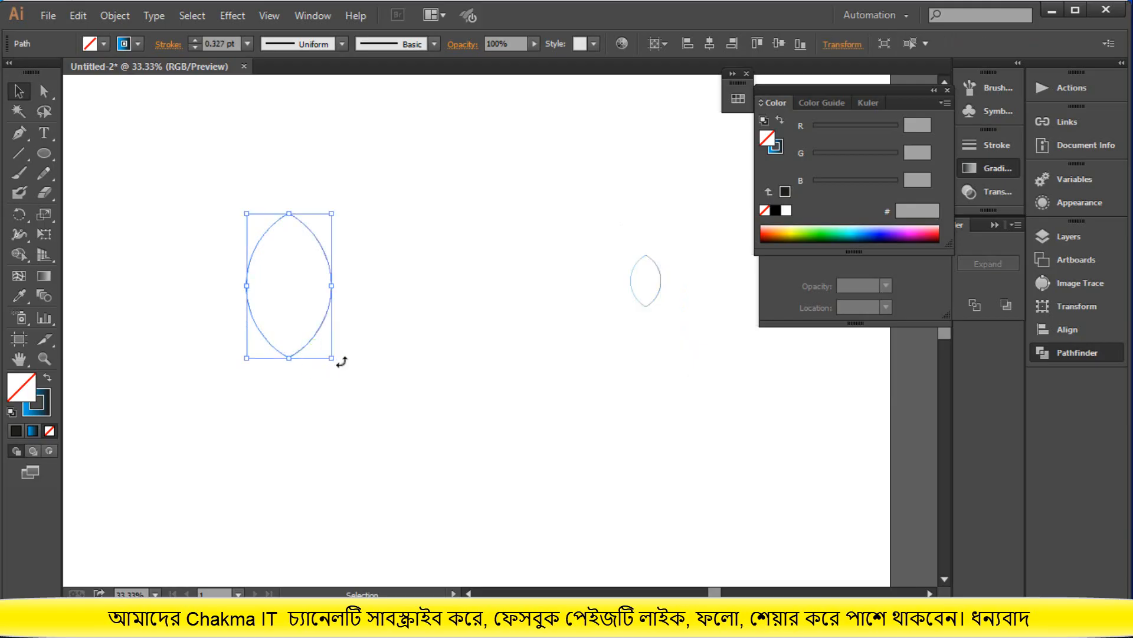
pyautogui.moveTo(338, 361); pyautogui.dragTo(421, 277)
pyautogui.hotkey('ctrl', 'z')
pyautogui.moveTo(335, 366); pyautogui.dragTo(411, 256)
pyautogui.click(428, 362)
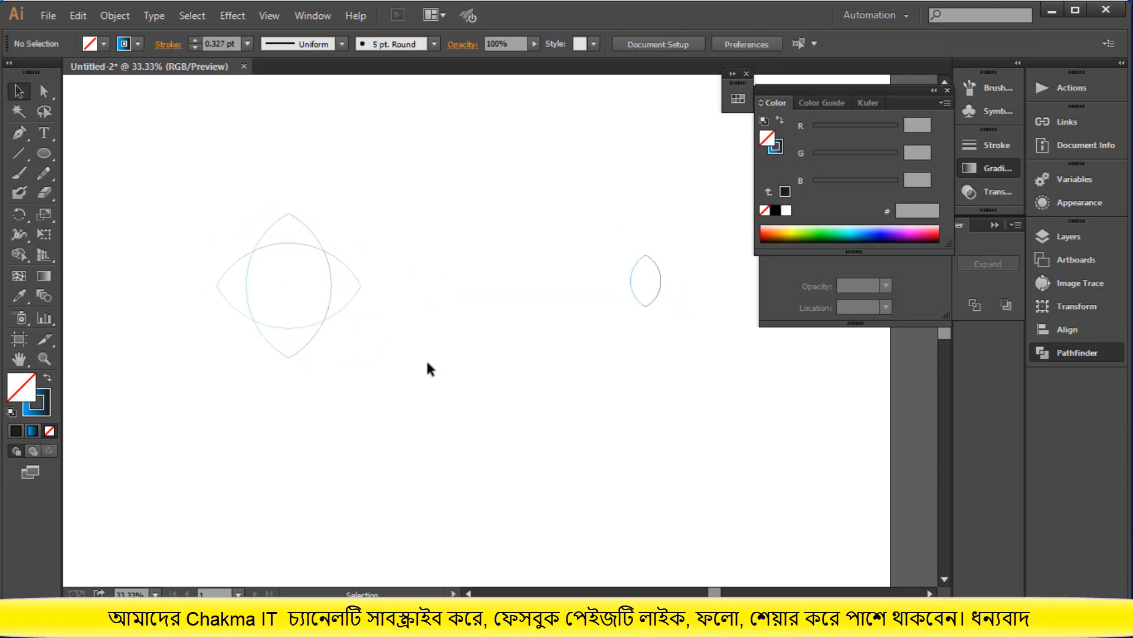
pyautogui.click(296, 352)
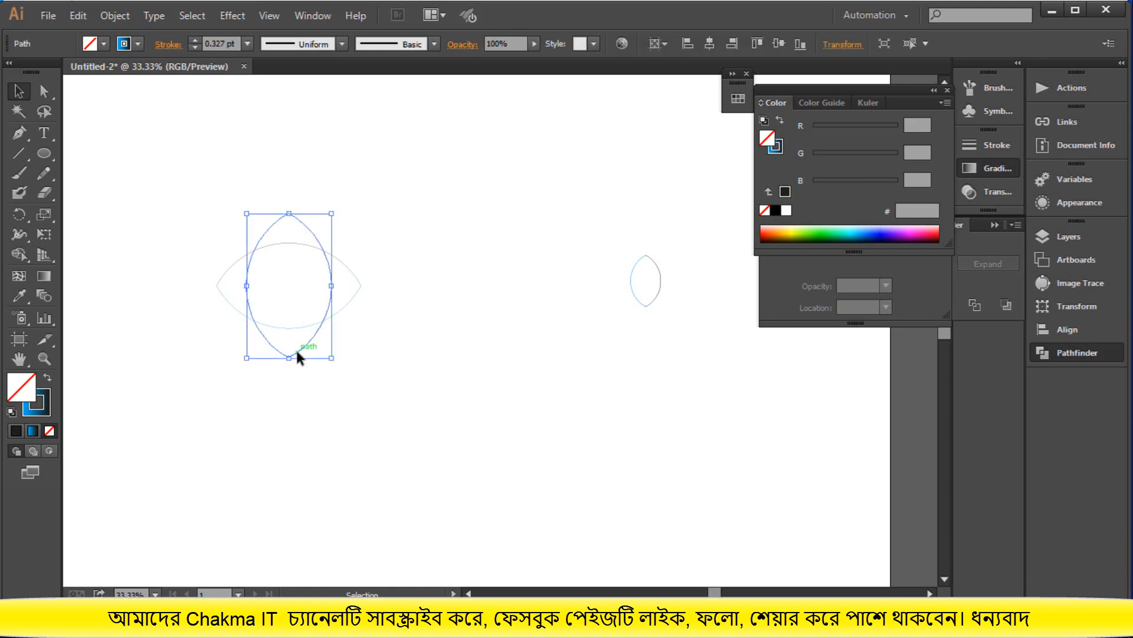
pyautogui.press('Delete')
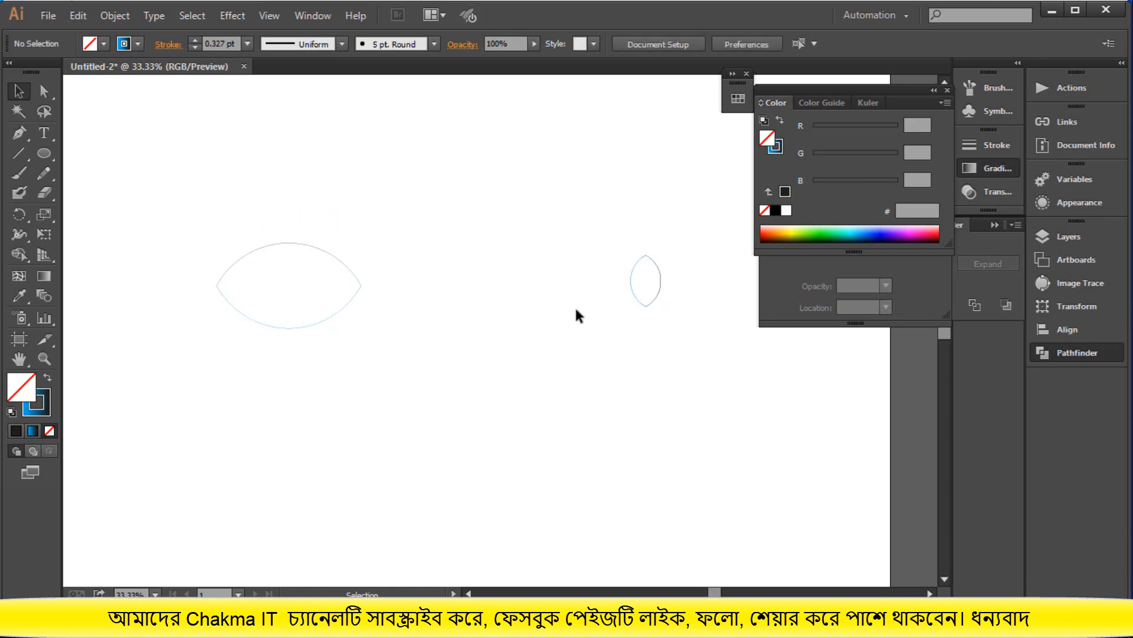
pyautogui.click(642, 304)
pyautogui.moveTo(624, 322); pyautogui.dragTo(619, 322)
pyautogui.moveTo(605, 248); pyautogui.dragTo(665, 330)
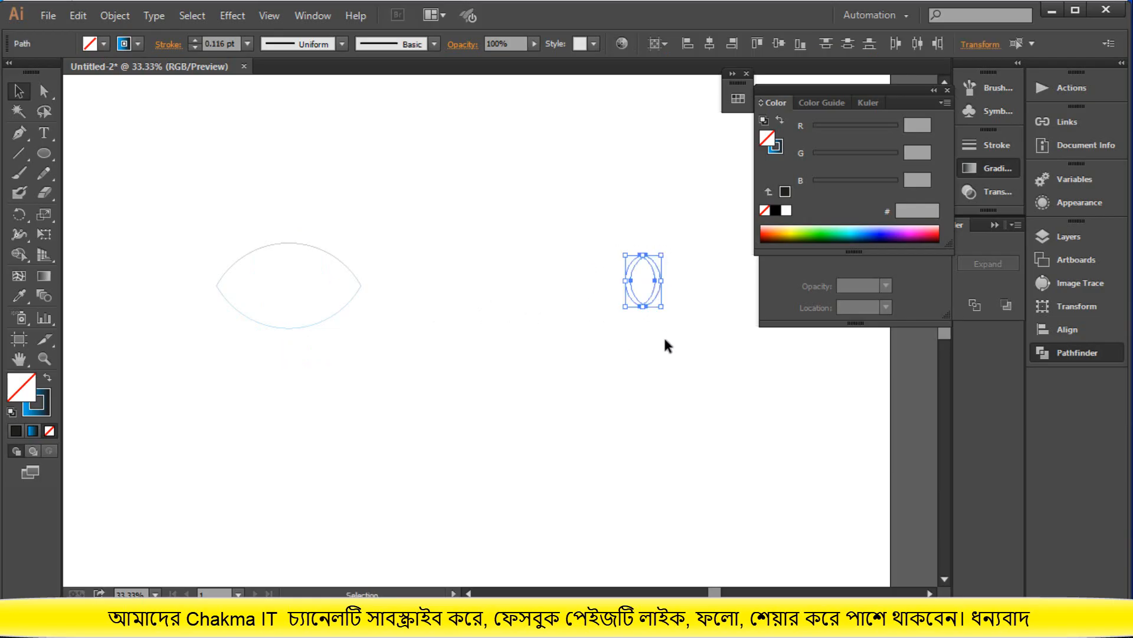
pyautogui.hotkey('ctrl', 'z')
pyautogui.moveTo(601, 238); pyautogui.dragTo(582, 308)
pyautogui.click(612, 374)
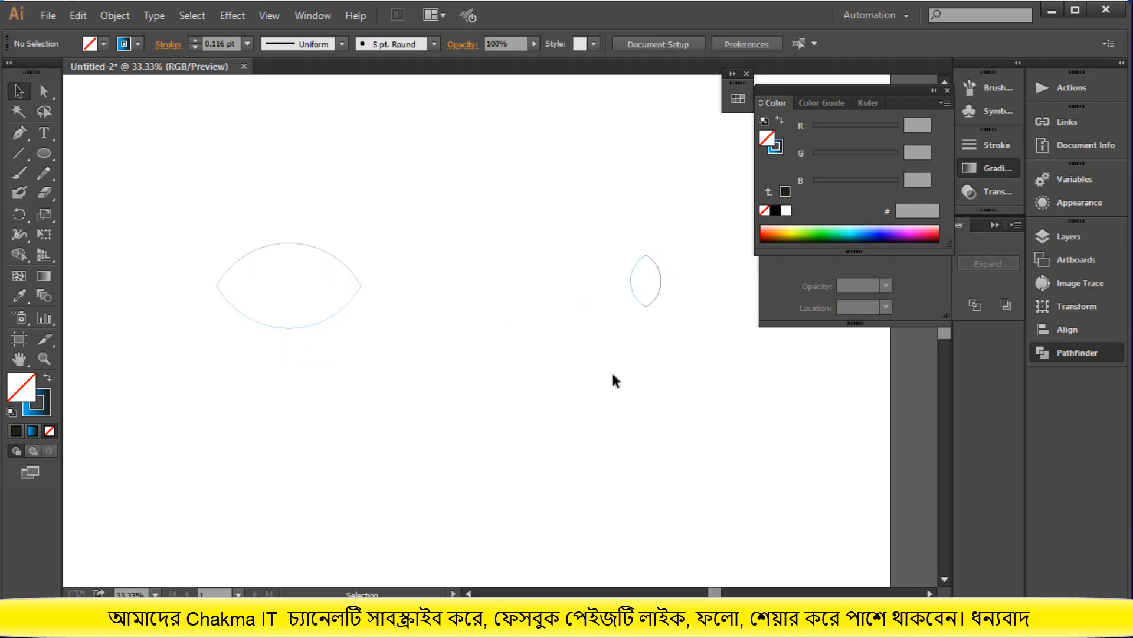
# Place a copy of the small vertical lens directly to the left of the original.
pyautogui.moveTo(604, 238); pyautogui.dragTo(651, 312)
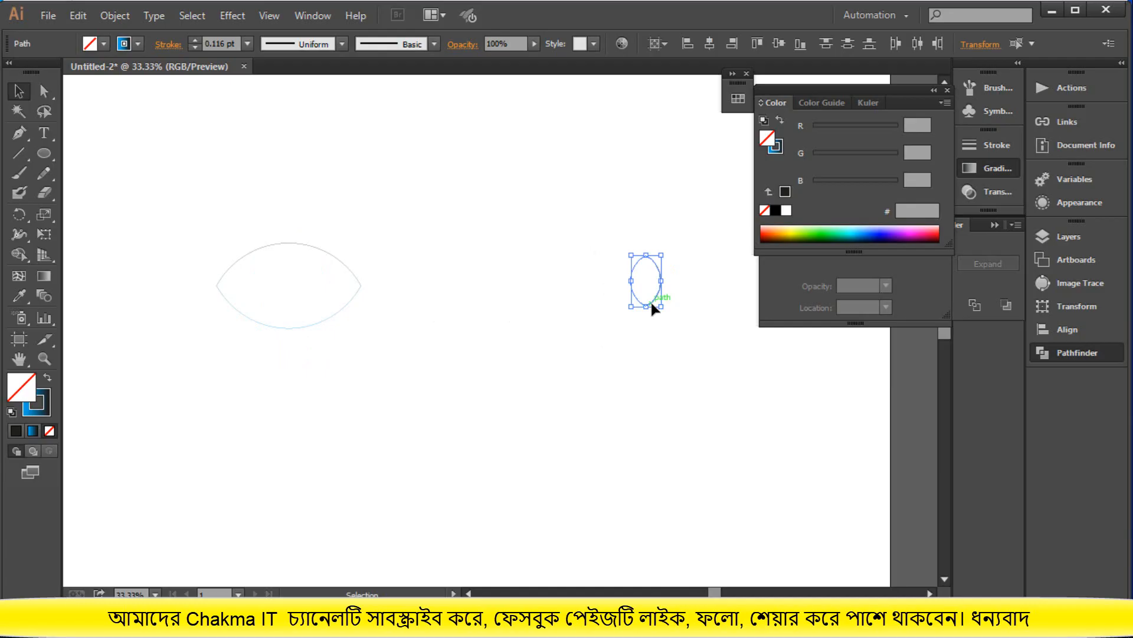
pyautogui.moveTo(652, 304); pyautogui.dragTo(621, 310)
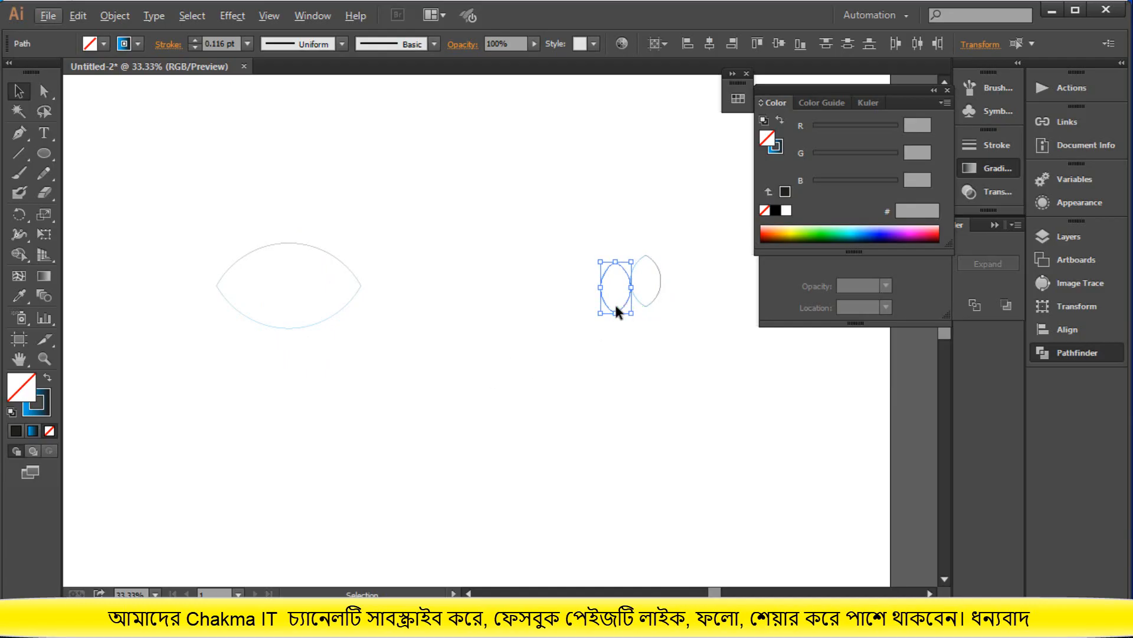
# Move the left small vertical lens to the centre of the large horizontal lens as a pupil and delete the remaining small lens.
pyautogui.moveTo(588, 231); pyautogui.dragTo(293, 303)
pyautogui.click(544, 261)
pyautogui.moveTo(605, 220); pyautogui.dragTo(702, 353)
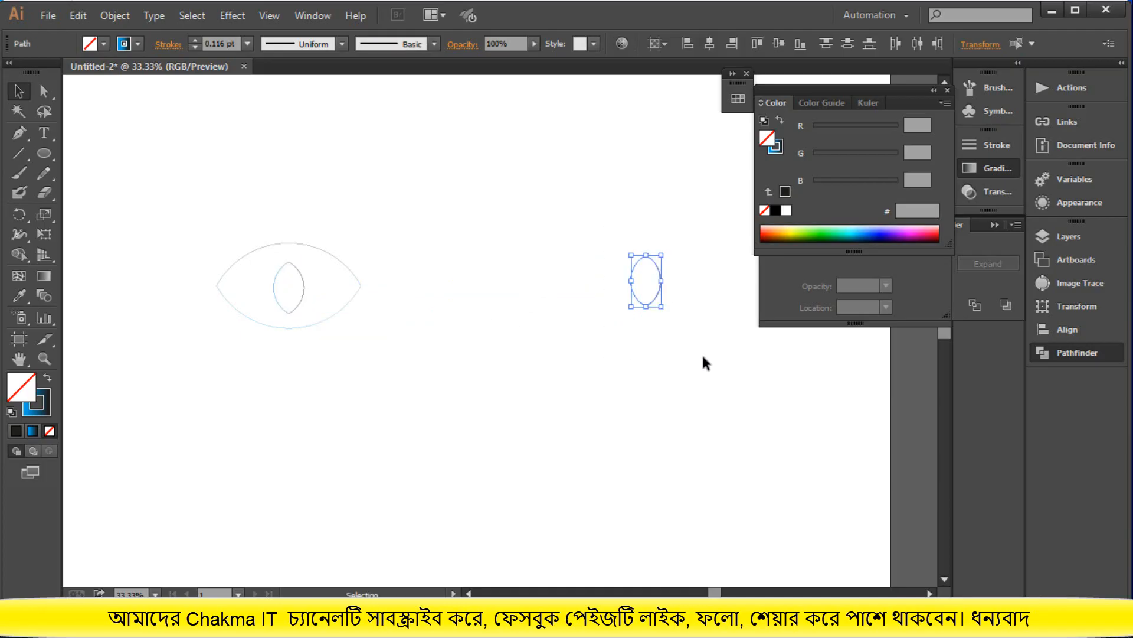
pyautogui.press('Delete')
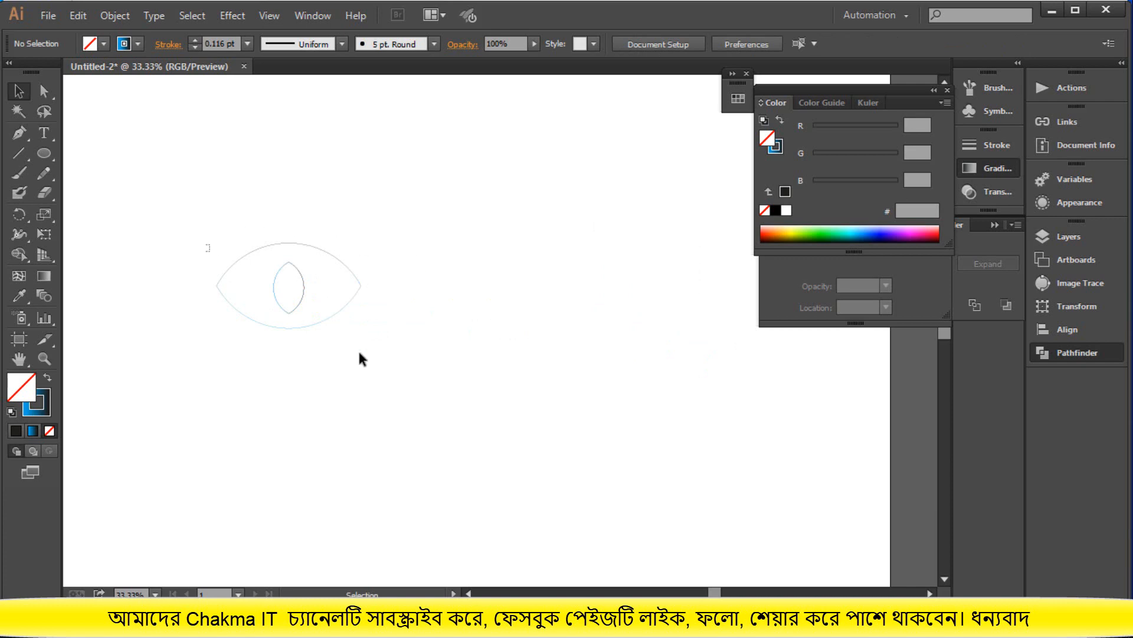
# Set the stroke weight of the large lens and the pupil lens to 1 pt.
pyautogui.moveTo(359, 352); pyautogui.dragTo(404, 364)
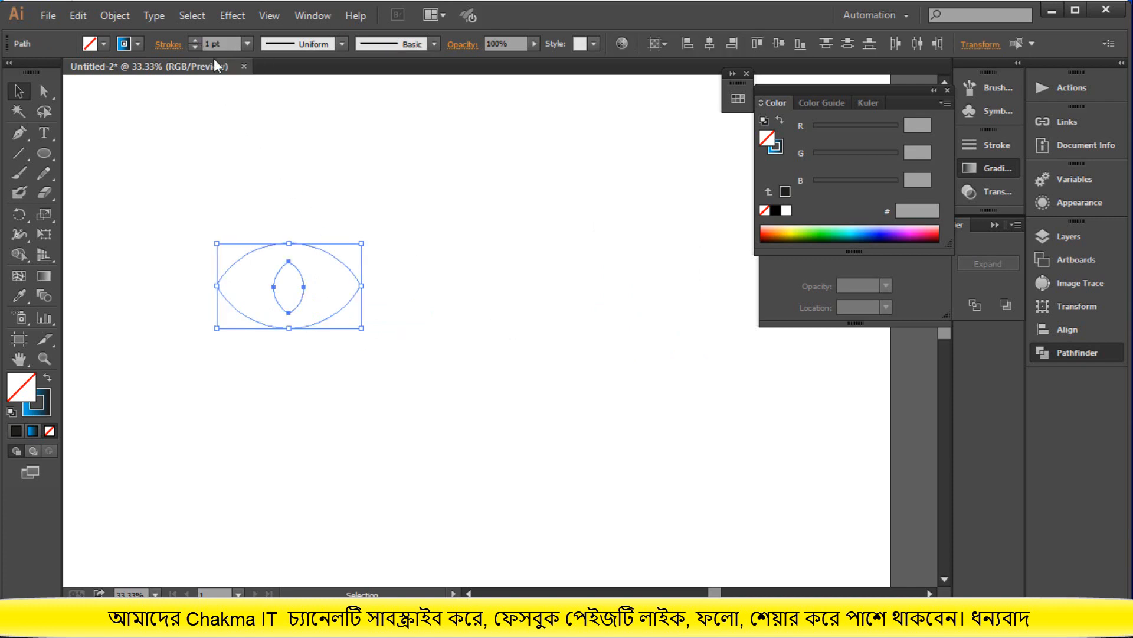
pyautogui.click(545, 256)
# Try to replace the gradient stroke on both eye lenses with a solid black colour.
pyautogui.moveTo(253, 308); pyautogui.dragTo(375, 361)
pyautogui.click(46, 407)
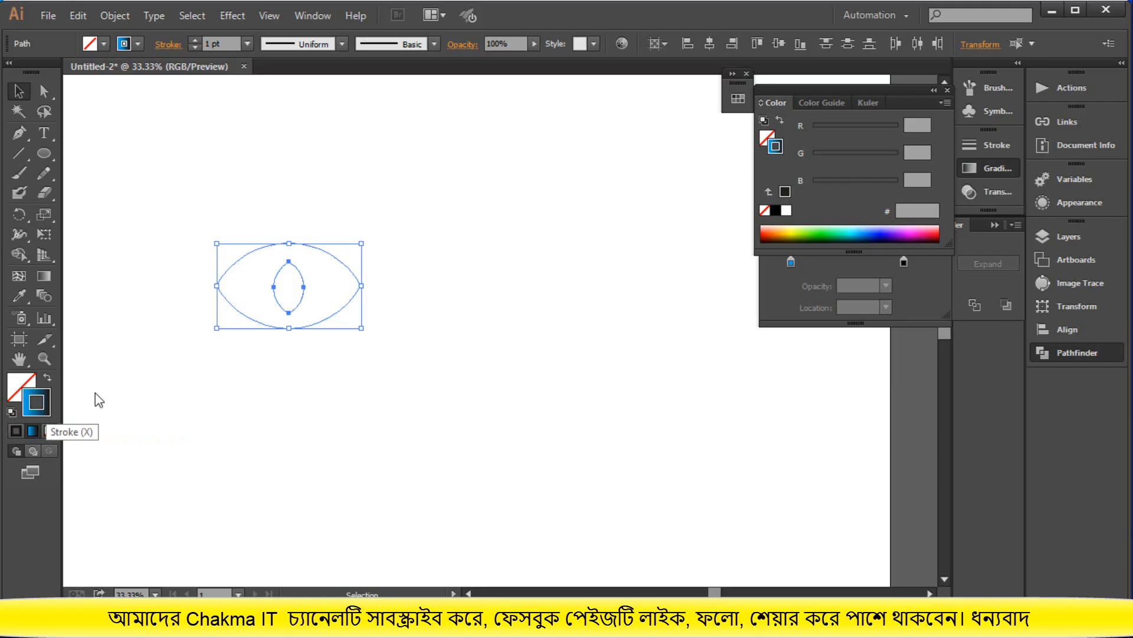
pyautogui.doubleClick(50, 399)
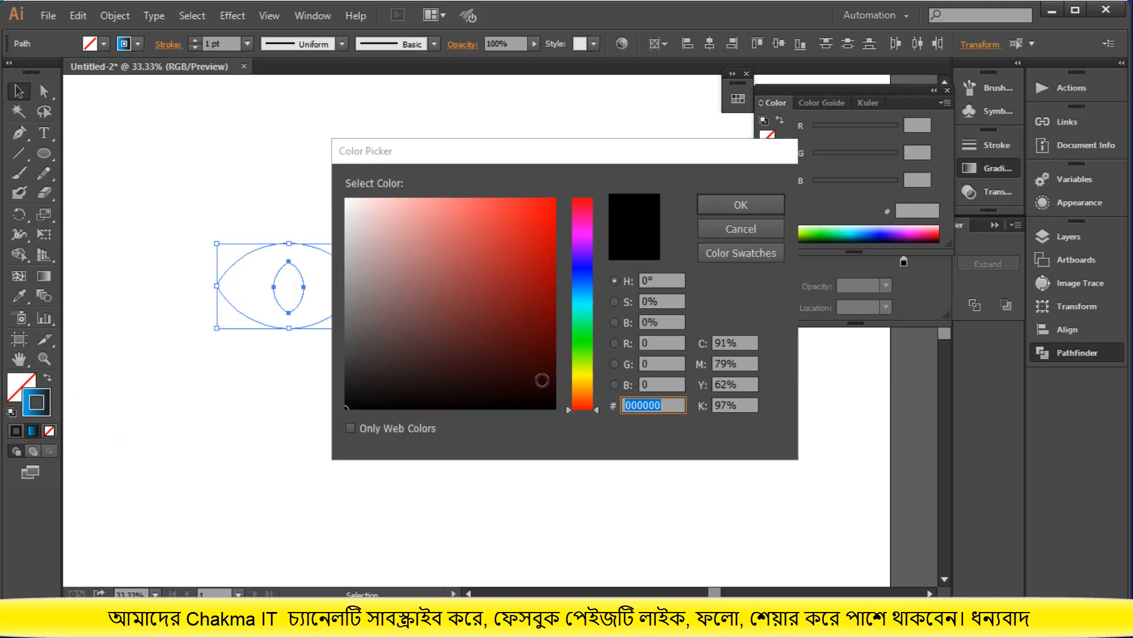
pyautogui.click(553, 405)
pyautogui.click(738, 205)
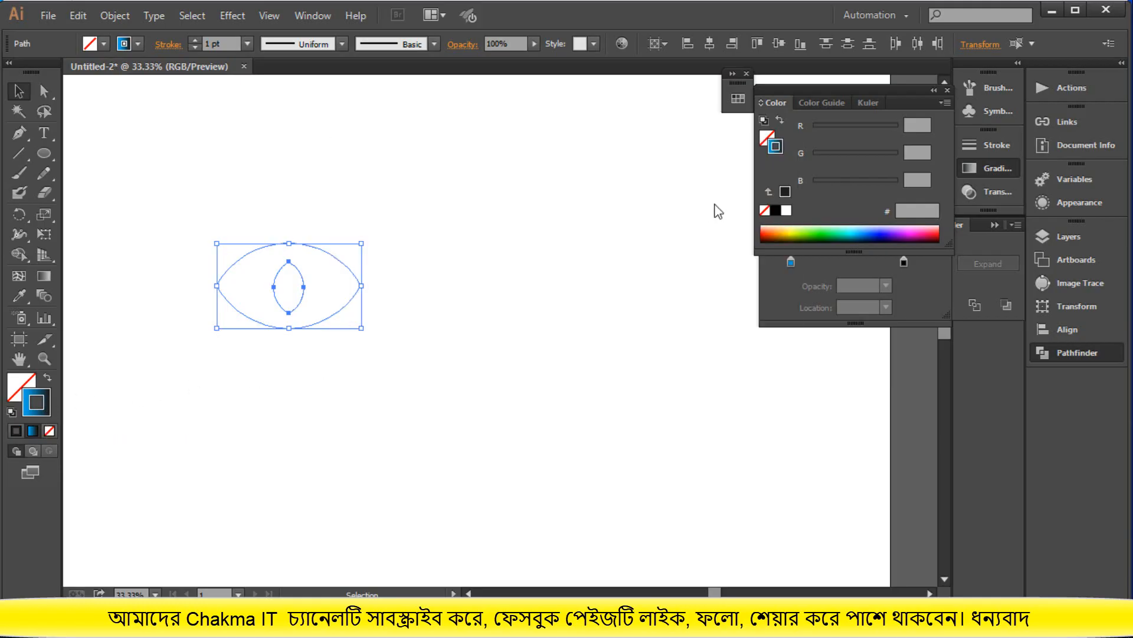
pyautogui.click(452, 266)
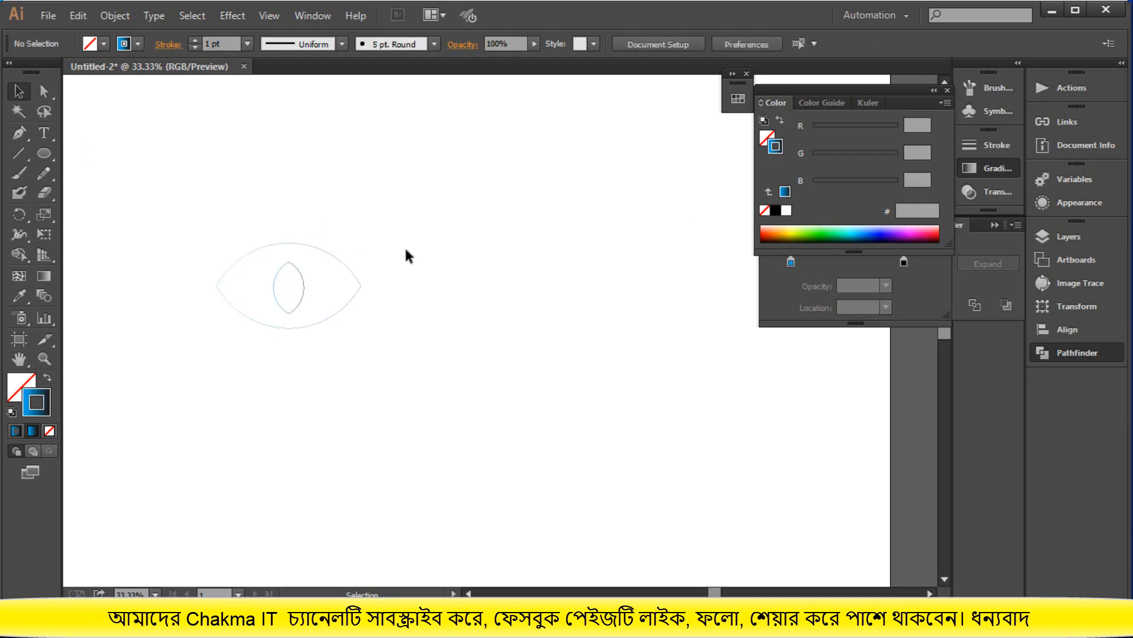
# Align the outer lens and the pupil lens by their horizontal centres.
pyautogui.moveTo(194, 238); pyautogui.dragTo(323, 301)
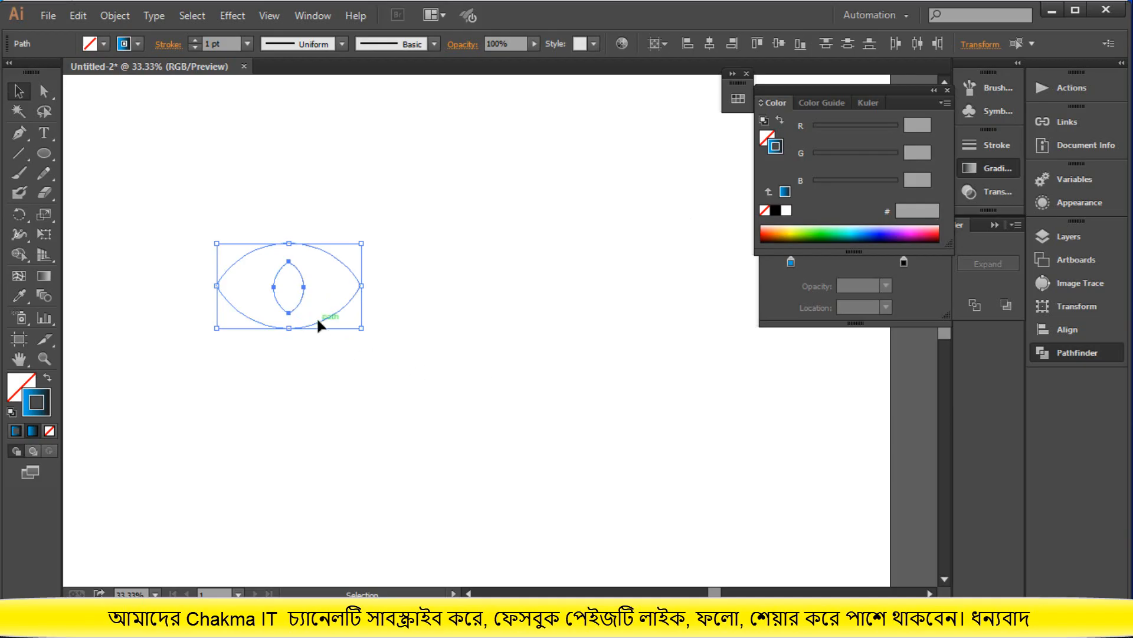
pyautogui.click(396, 383)
pyautogui.moveTo(165, 222); pyautogui.dragTo(444, 364)
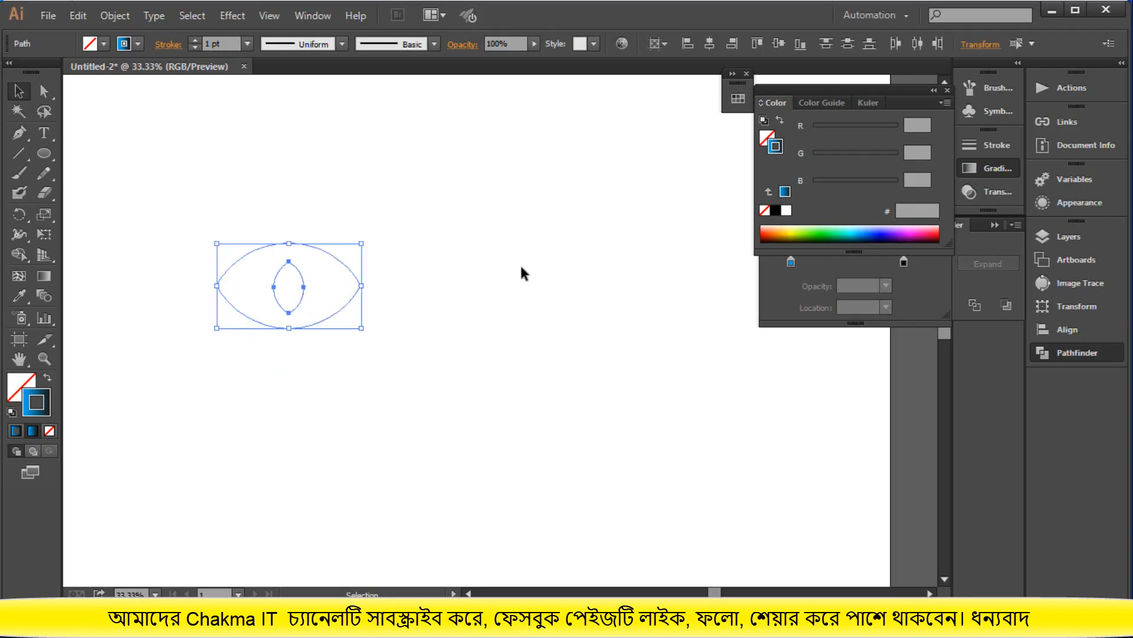
pyautogui.click(709, 46)
pyautogui.click(558, 344)
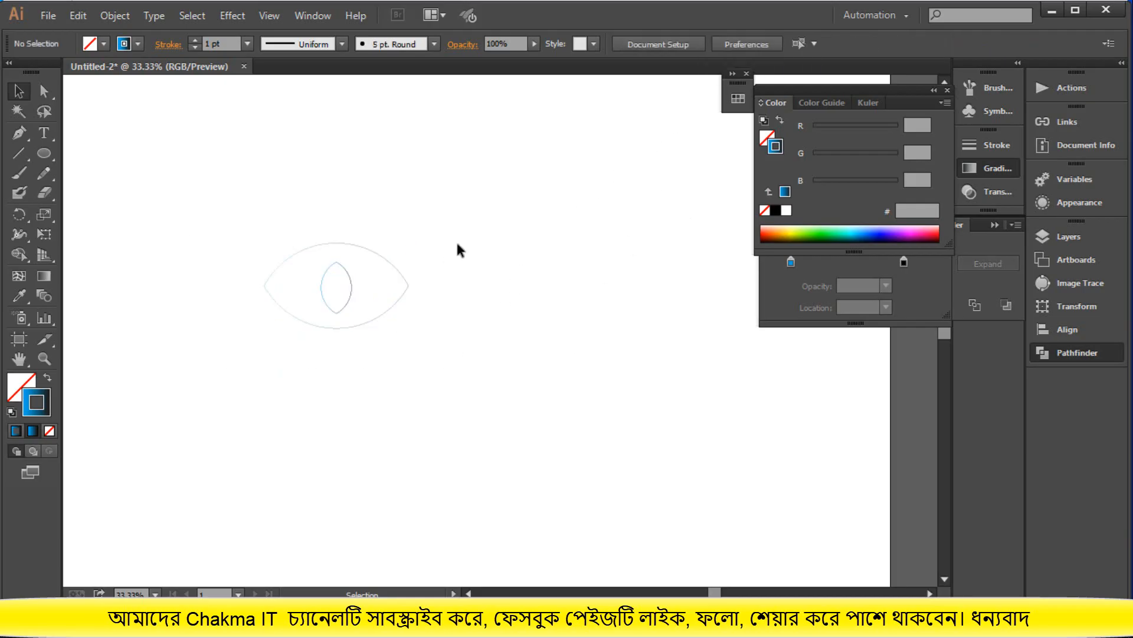
pyautogui.moveTo(229, 239); pyautogui.dragTo(469, 354)
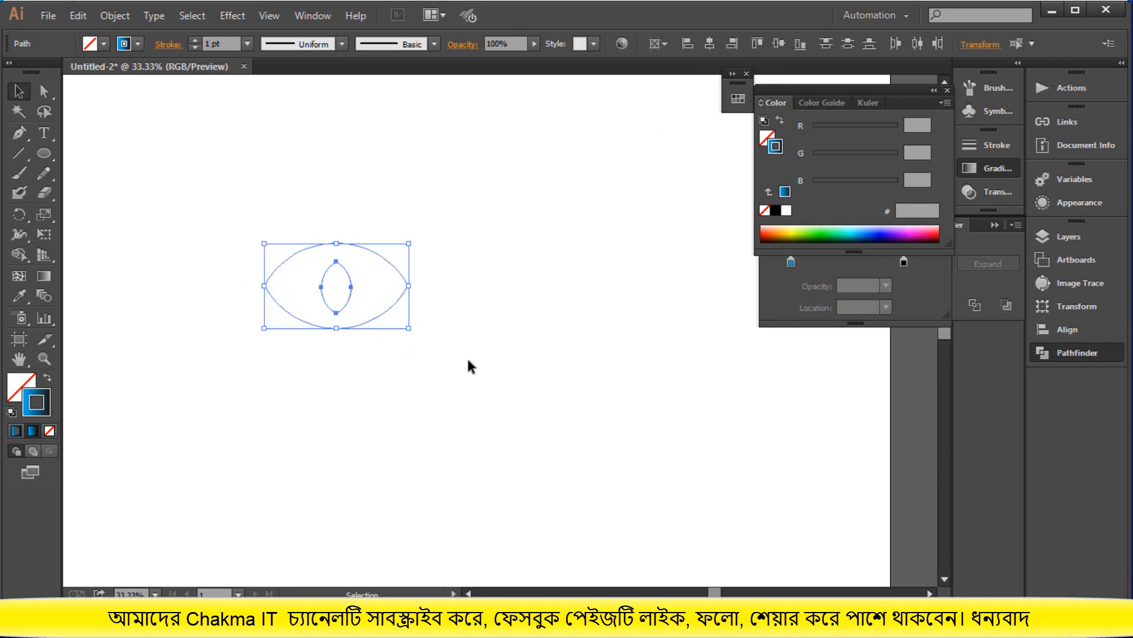
pyautogui.click(468, 360)
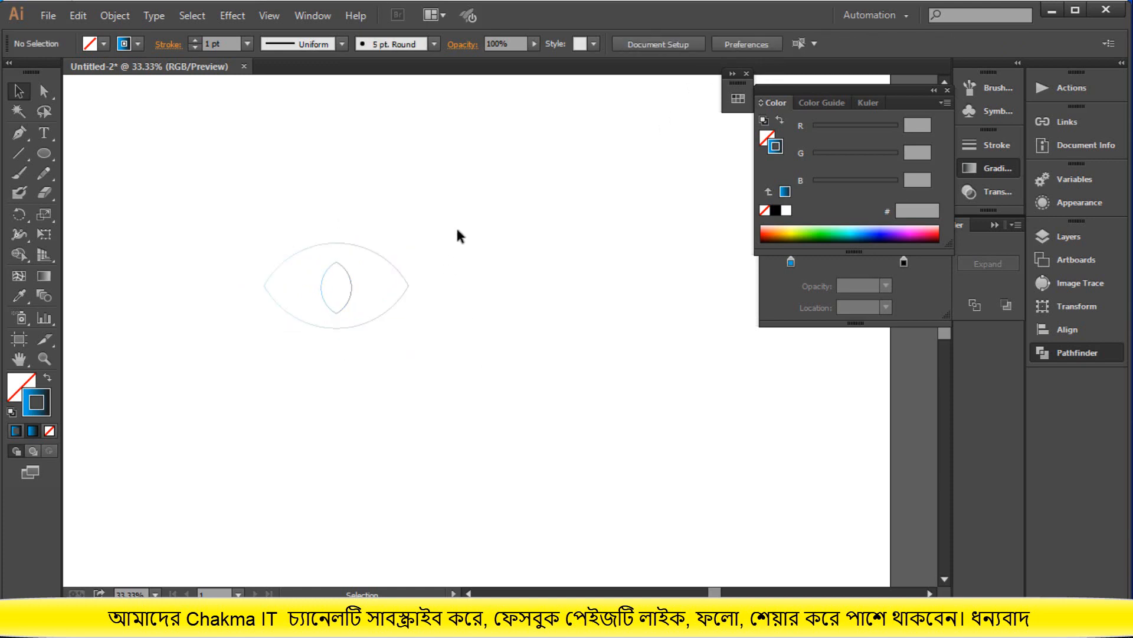
# Show the rulers and place a horizontal and a vertical guide crossing at the centre of the eye.
pyautogui.hotkey('ctrl', 'r')
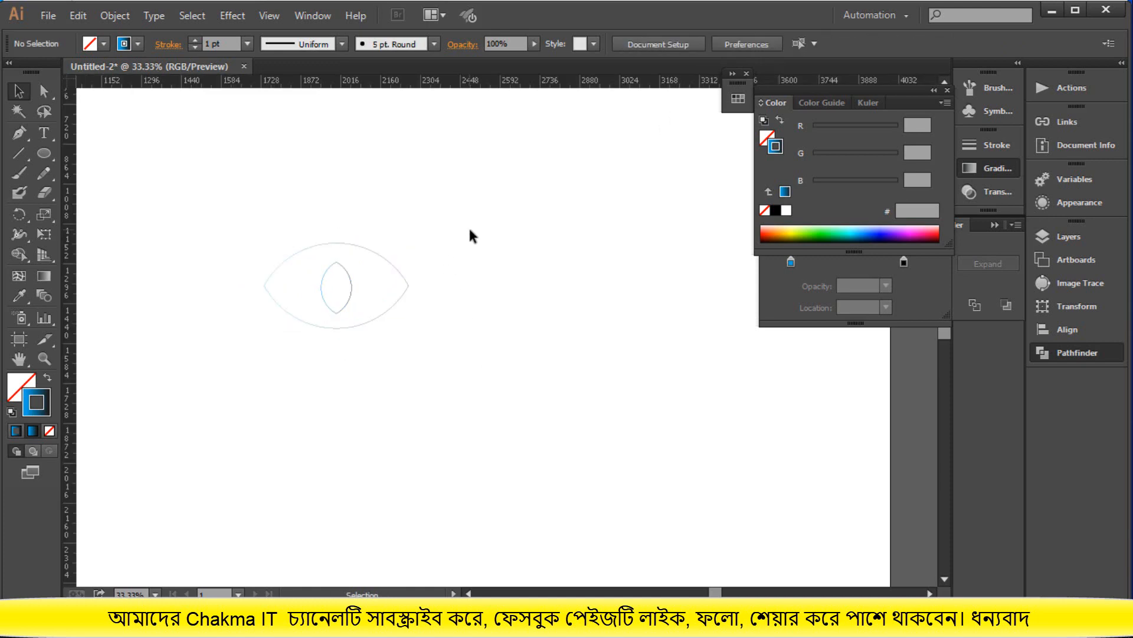
pyautogui.moveTo(453, 81); pyautogui.dragTo(451, 287)
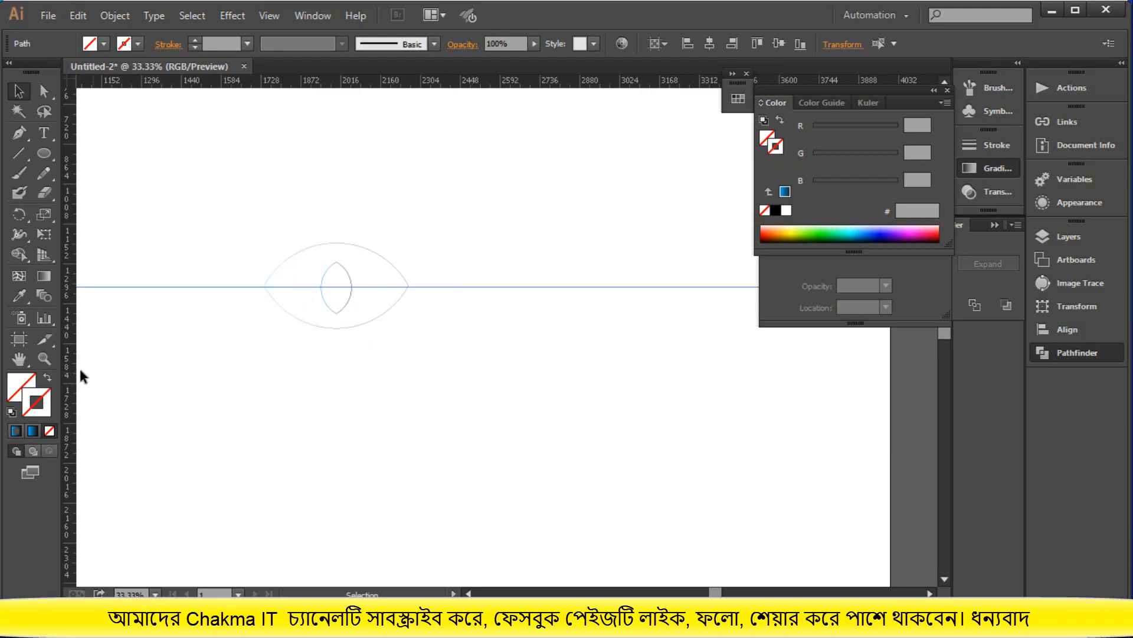
pyautogui.moveTo(68, 378); pyautogui.dragTo(334, 383)
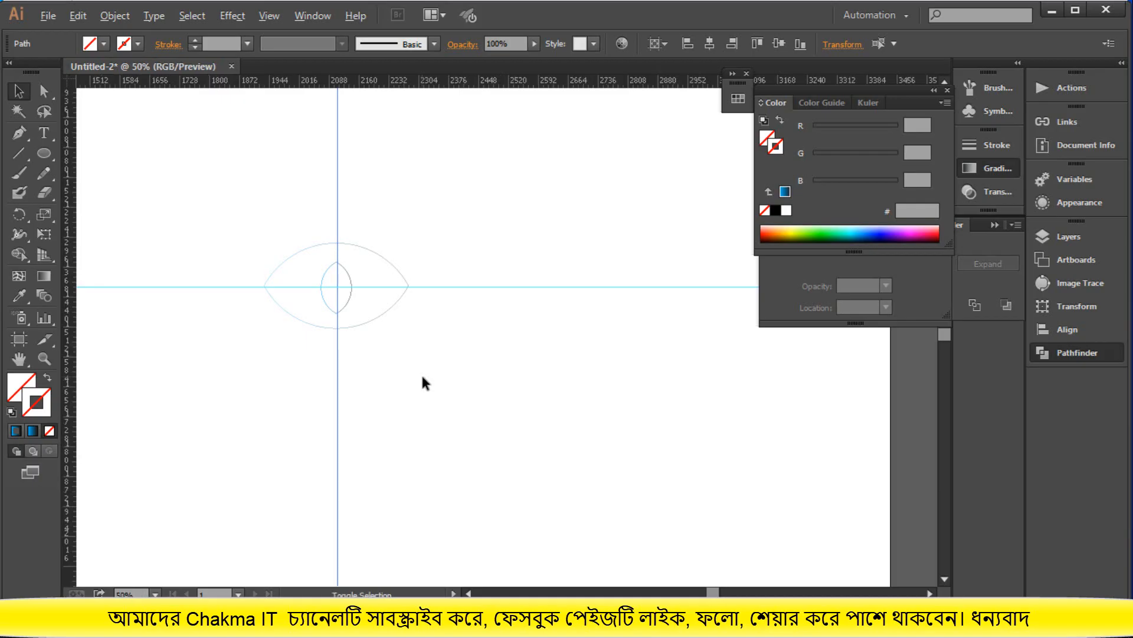
# Shift the outer lens slightly down so its corners meet the horizontal guide, and place a duplicate of the pupil lens slightly to the right.
pyautogui.scroll(3, 421, 383)
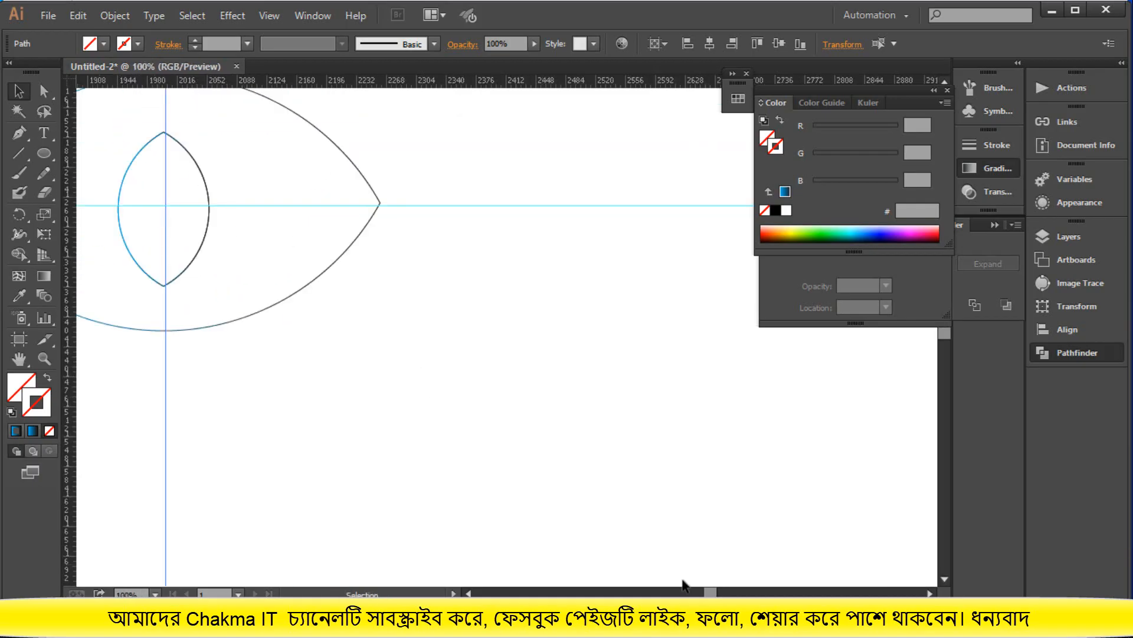
pyautogui.moveTo(706, 593); pyautogui.dragTo(697, 594)
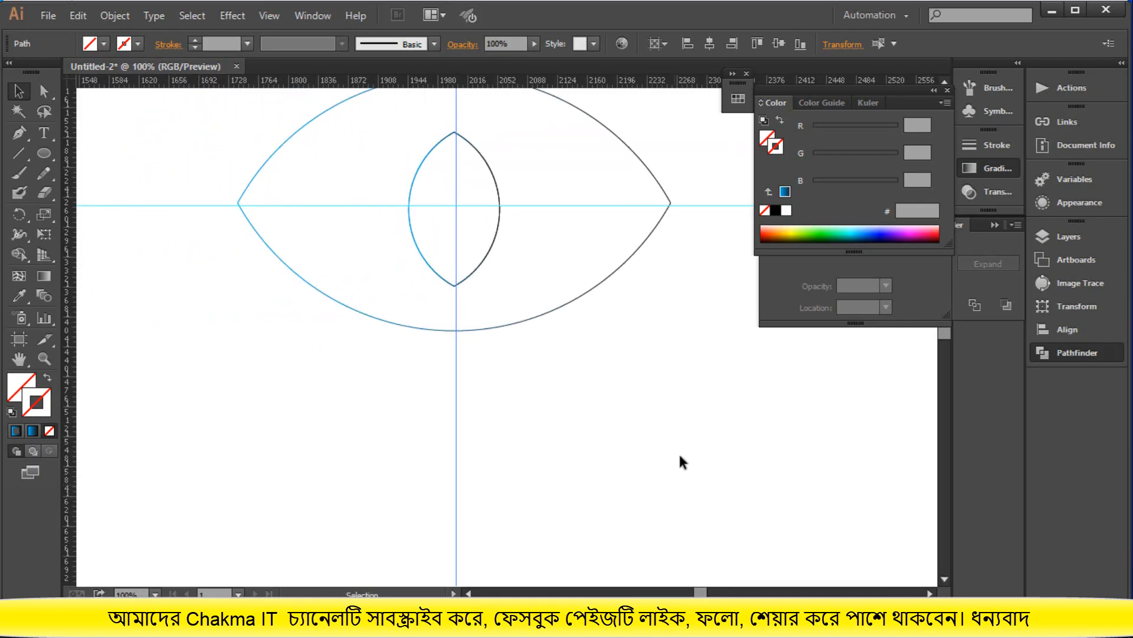
pyautogui.scroll(3, 679, 451)
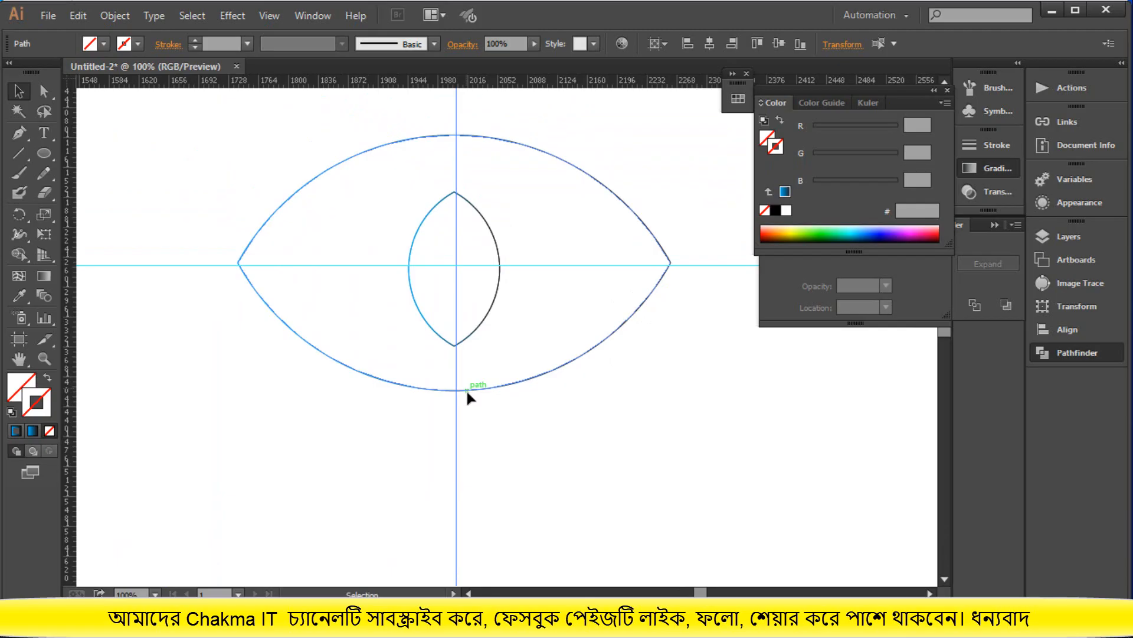
pyautogui.moveTo(467, 390); pyautogui.dragTo(467, 393)
pyautogui.click(536, 431)
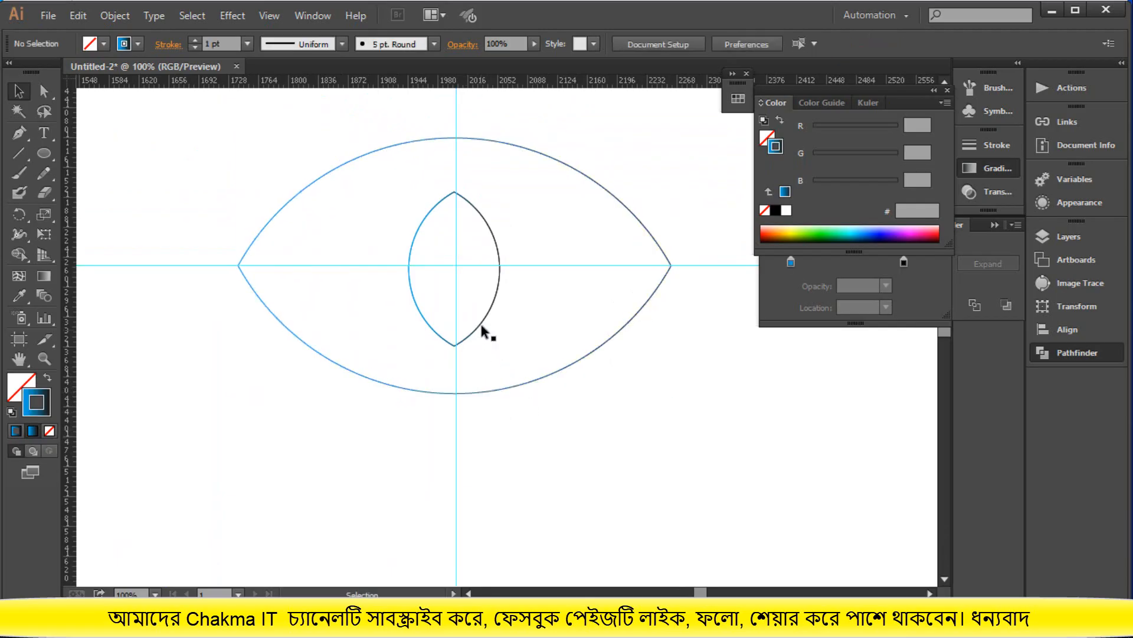
pyautogui.moveTo(490, 230); pyautogui.dragTo(493, 232)
pyautogui.click(630, 421)
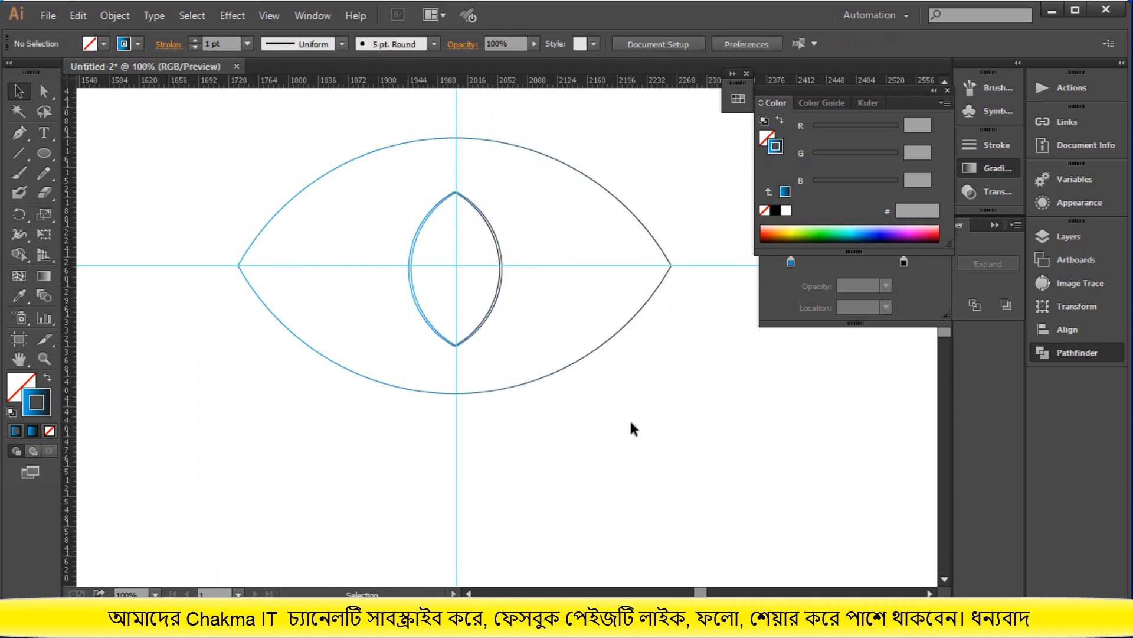
# Try to reposition the duplicated pupil outline so its upper tip sits exactly on the vertical guide.
pyautogui.scroll(5, 592, 414)
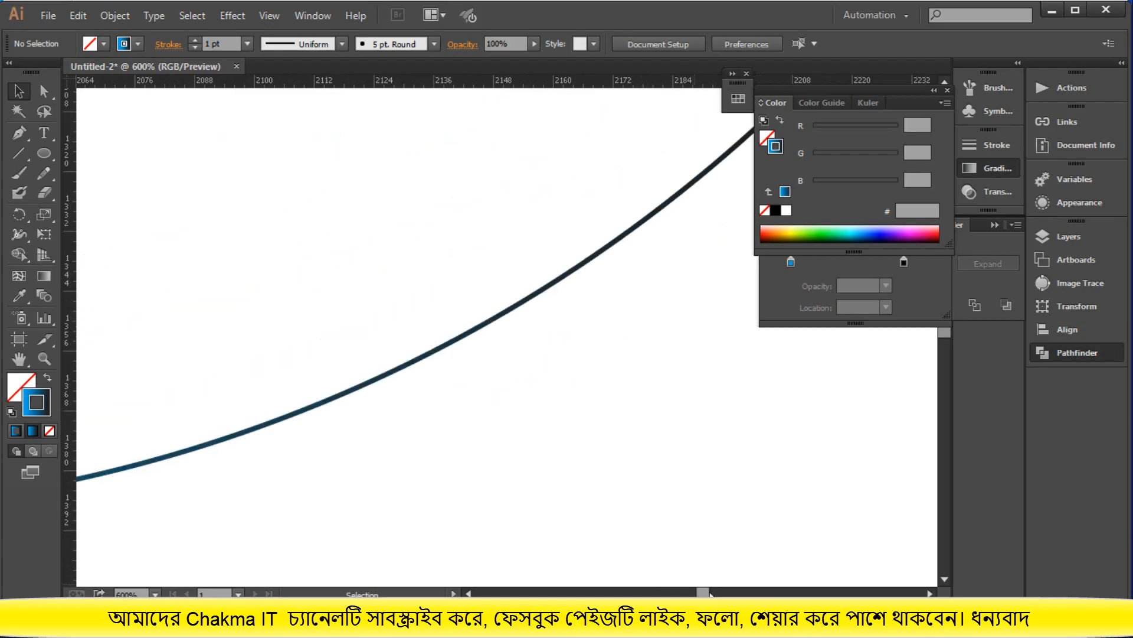
pyautogui.moveTo(702, 593); pyautogui.dragTo(696, 592)
pyautogui.scroll(-2, 716, 445)
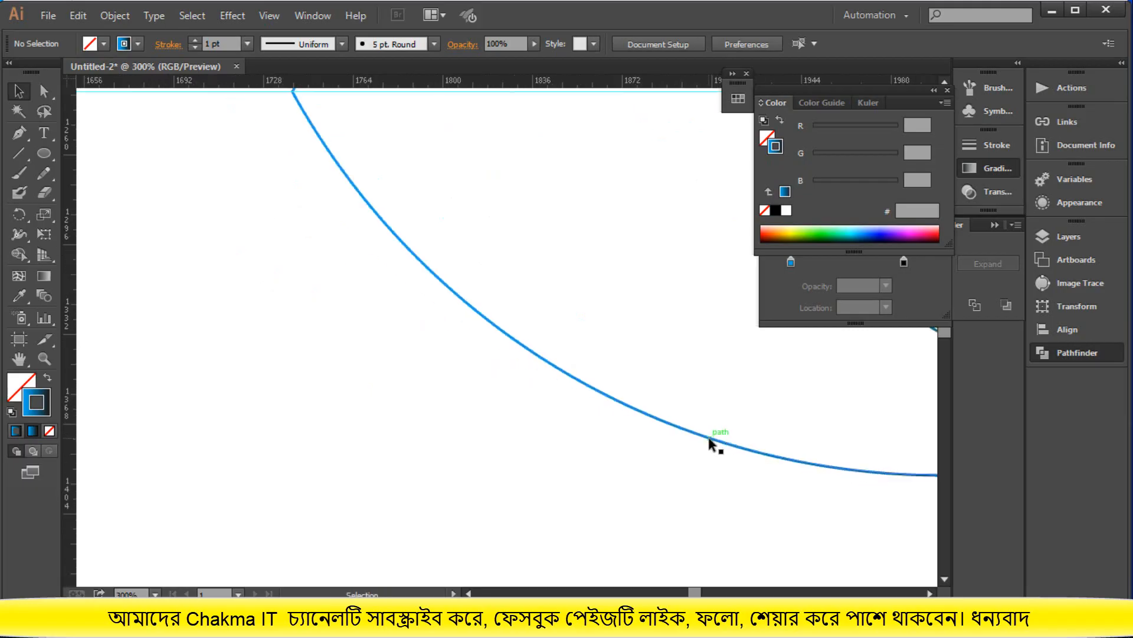
pyautogui.scroll(-1, 708, 437)
pyautogui.scroll(5, 709, 437)
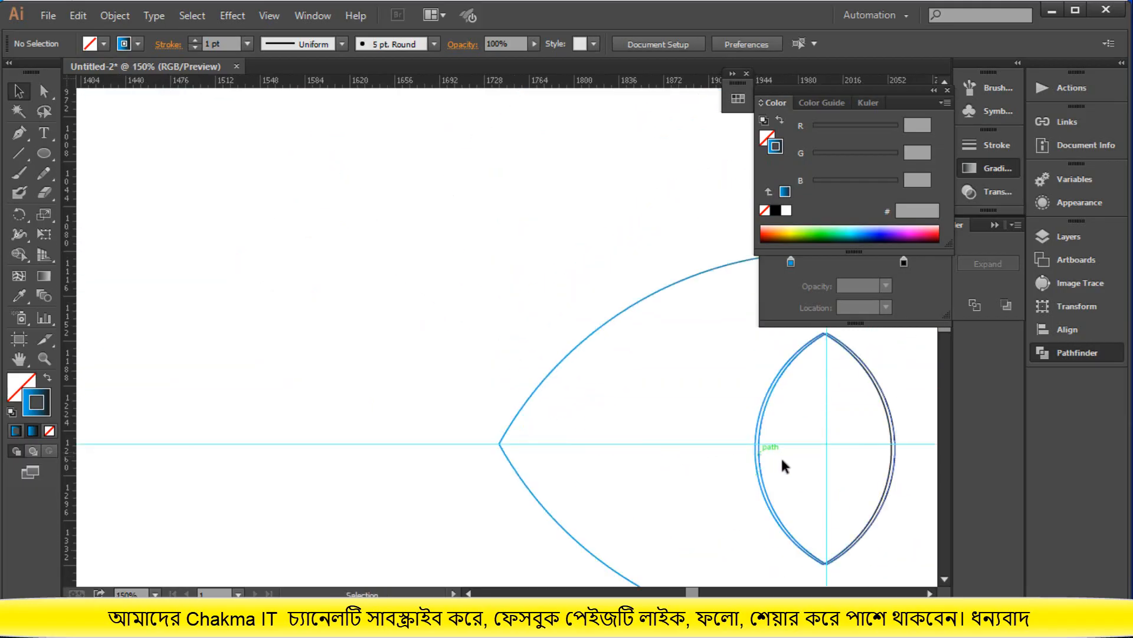
pyautogui.scroll(2, 827, 399)
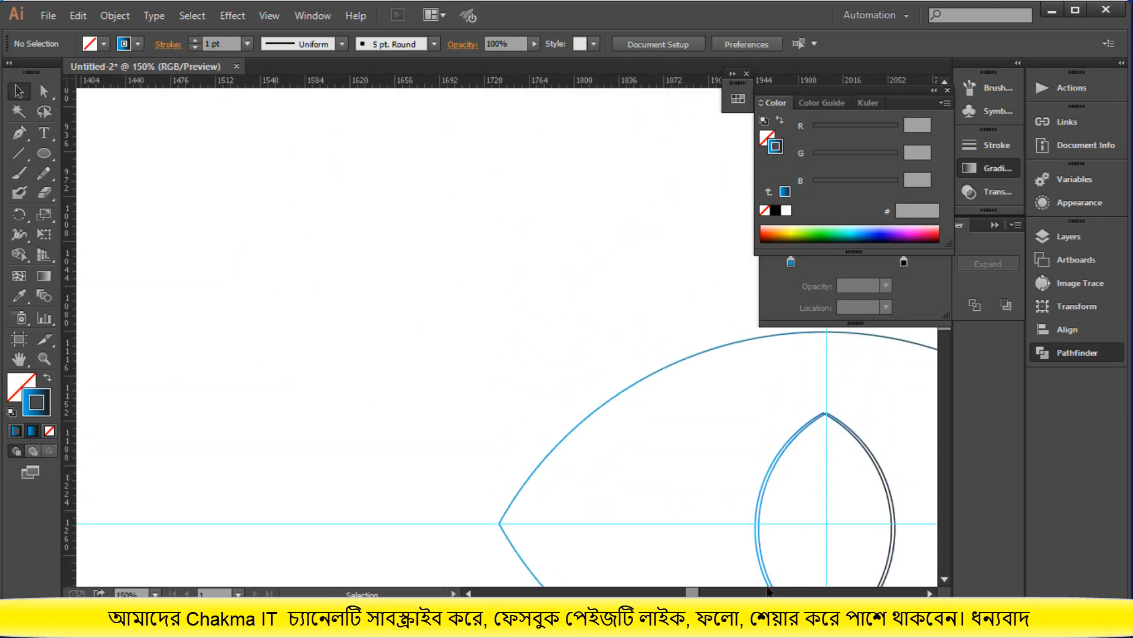
pyautogui.hscroll(3, 645, 449)
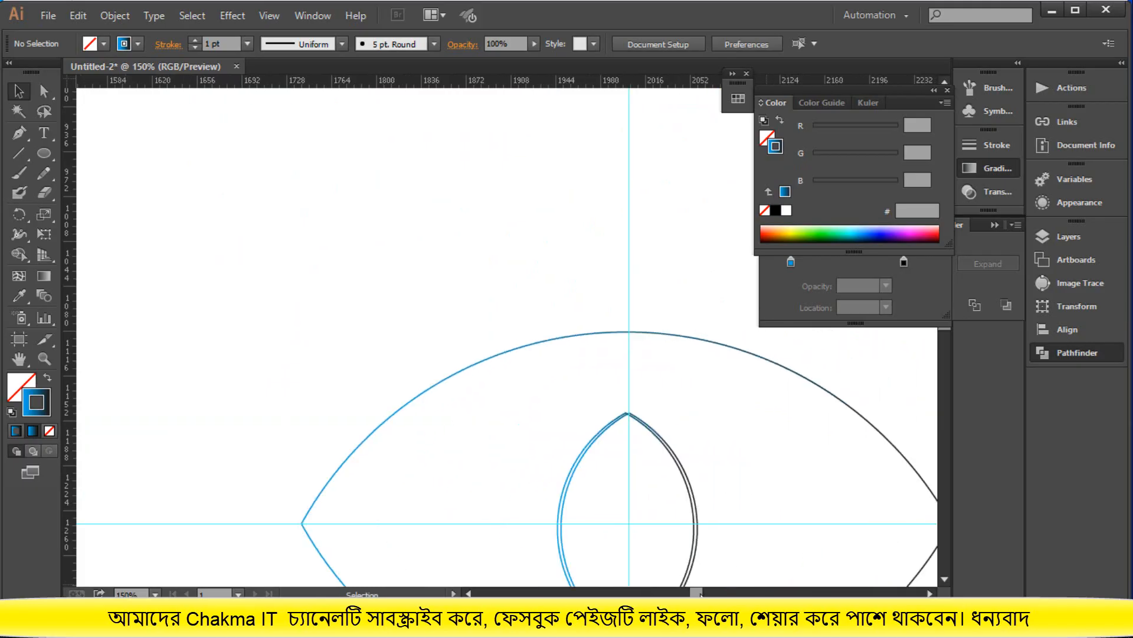
pyautogui.click(630, 416)
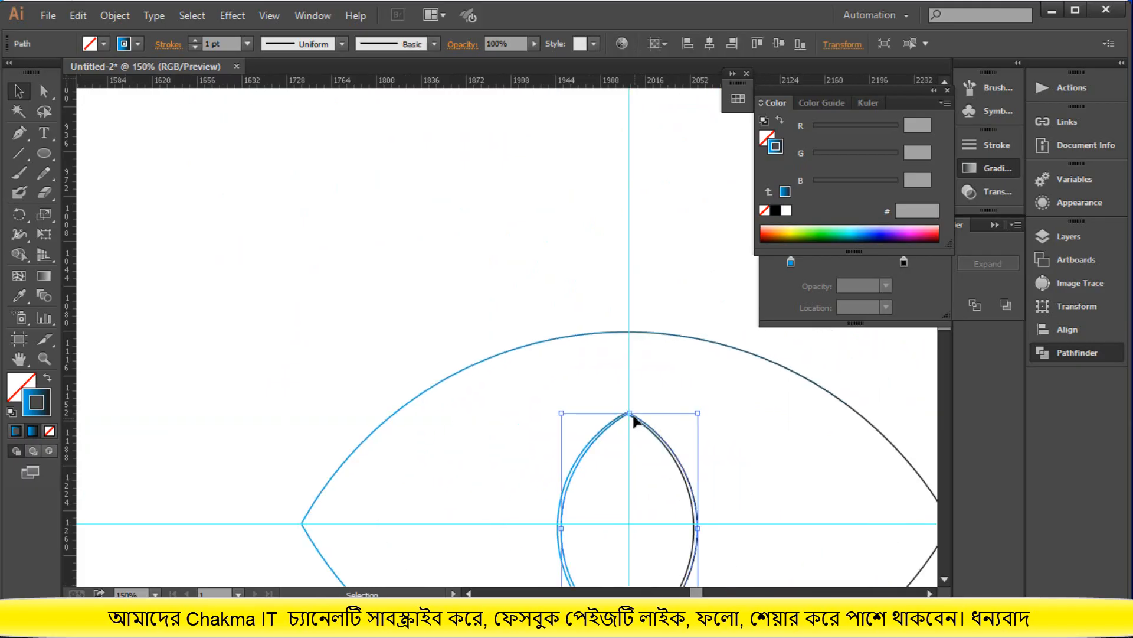
pyautogui.moveTo(627, 412); pyautogui.dragTo(629, 414)
pyautogui.click(756, 477)
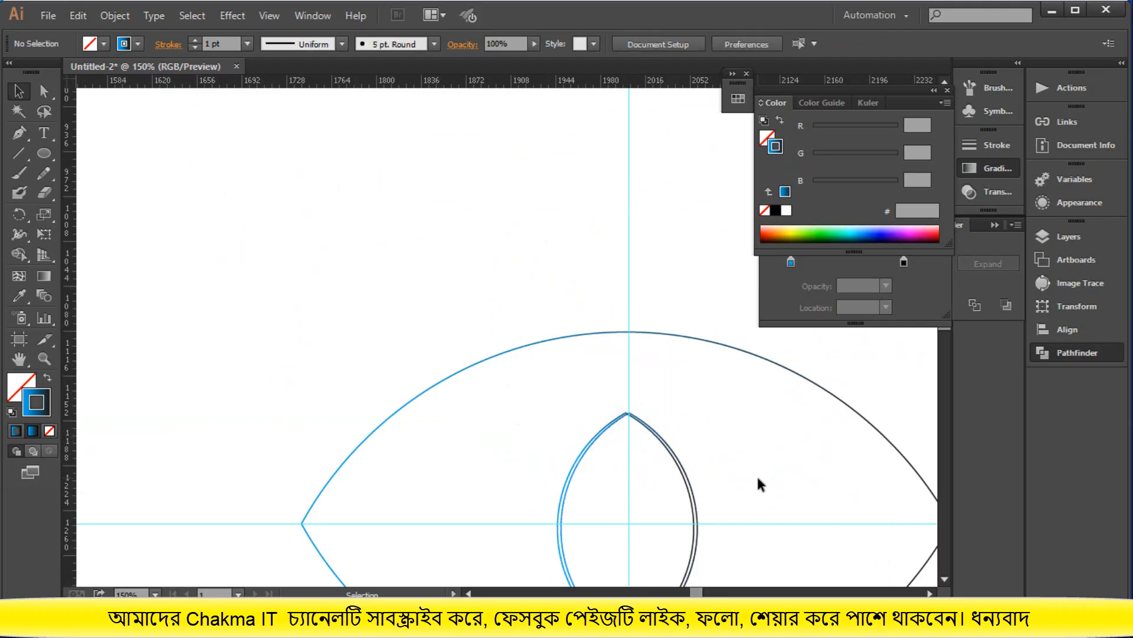
pyautogui.click(660, 438)
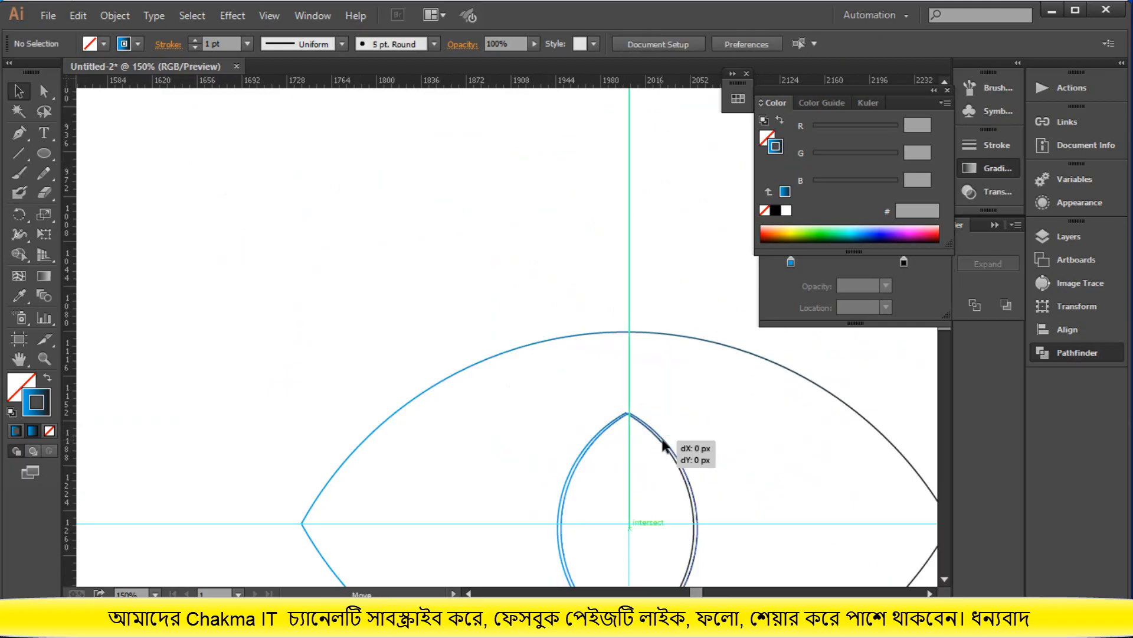
pyautogui.click(711, 454)
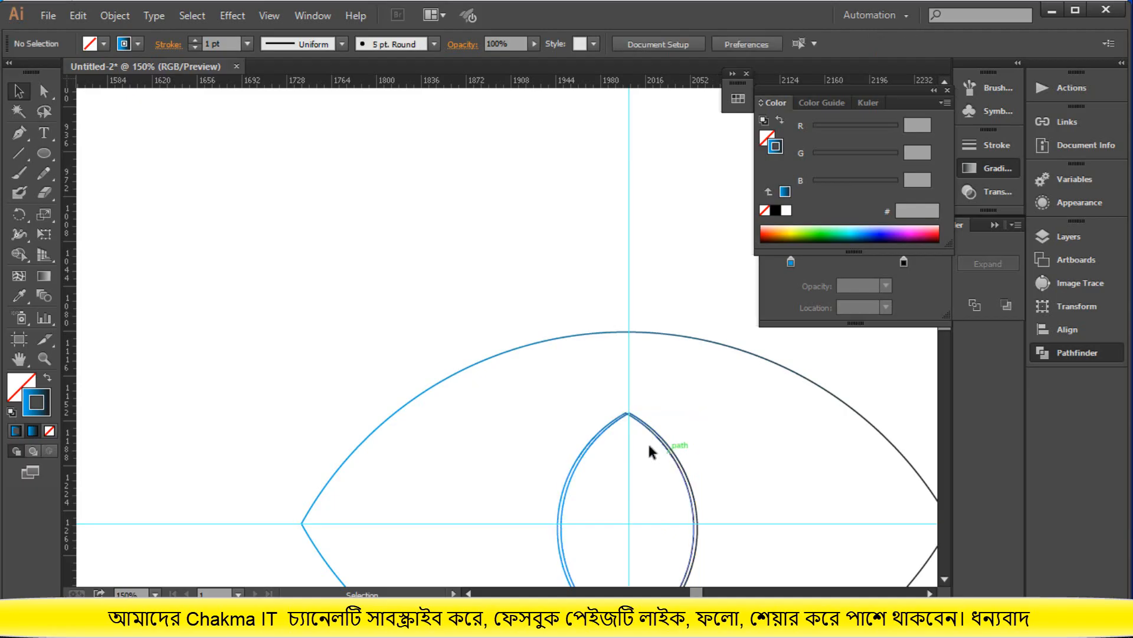
# Shift the vertical guide slightly left so it runs through the upper tip of the original pupil outline.
pyautogui.moveTo(628, 436); pyautogui.dragTo(625, 436)
pyautogui.click(724, 449)
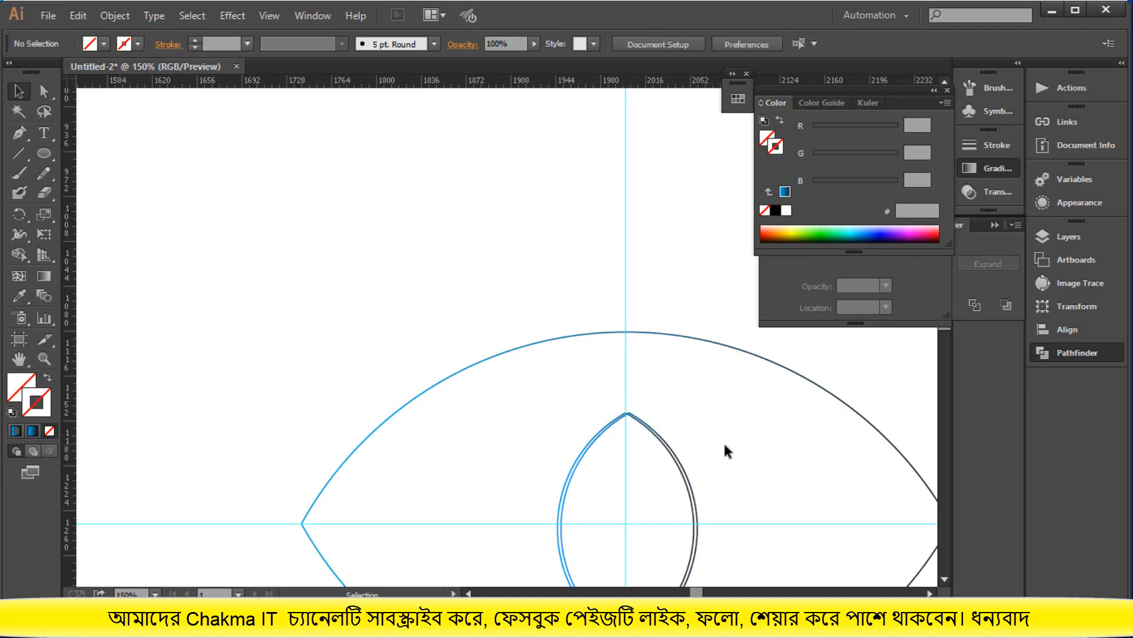
# Draw a Pen tool curve arching from the pupil's upper tip to the outer lens's left corner, and retract the end anchor's outgoing handle.
pyautogui.scroll(-1, 726, 451)
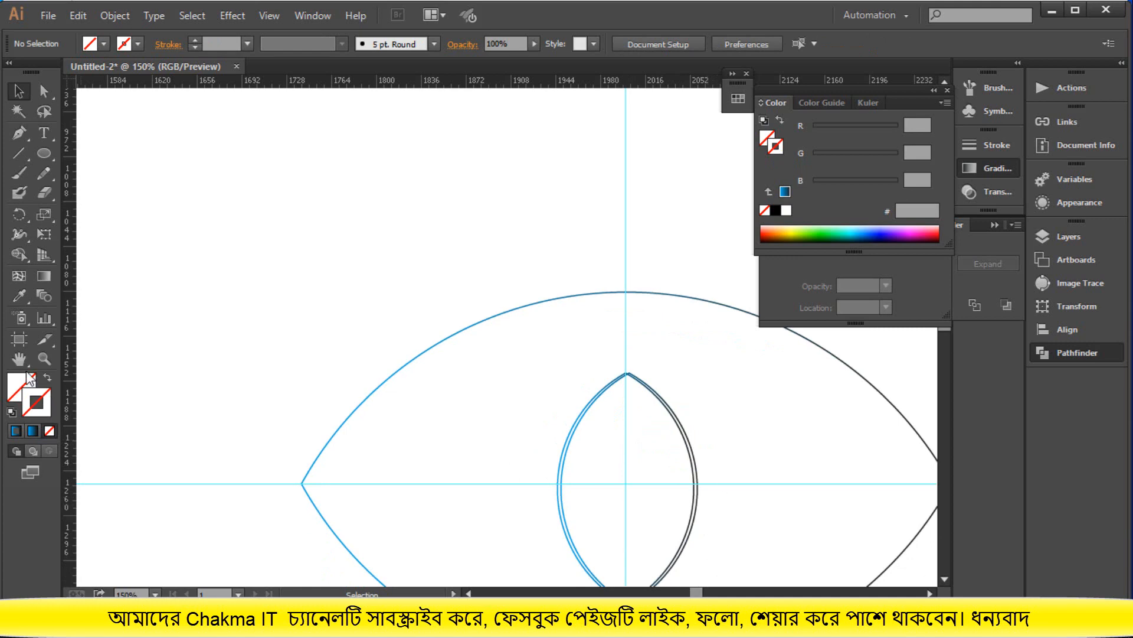
pyautogui.click(18, 132)
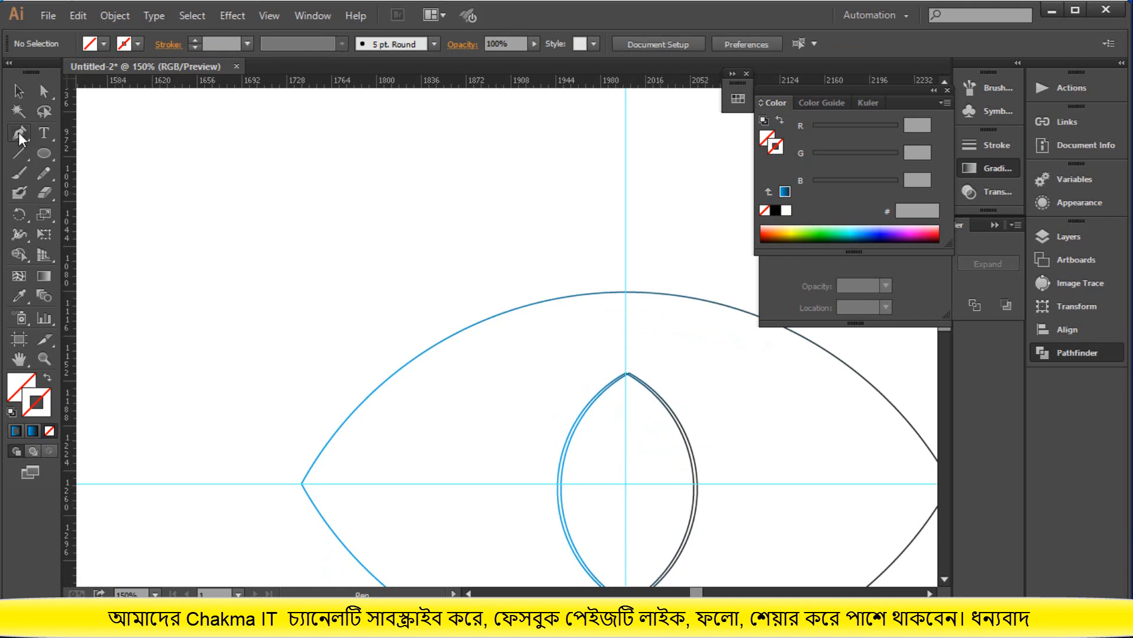
pyautogui.click(625, 373)
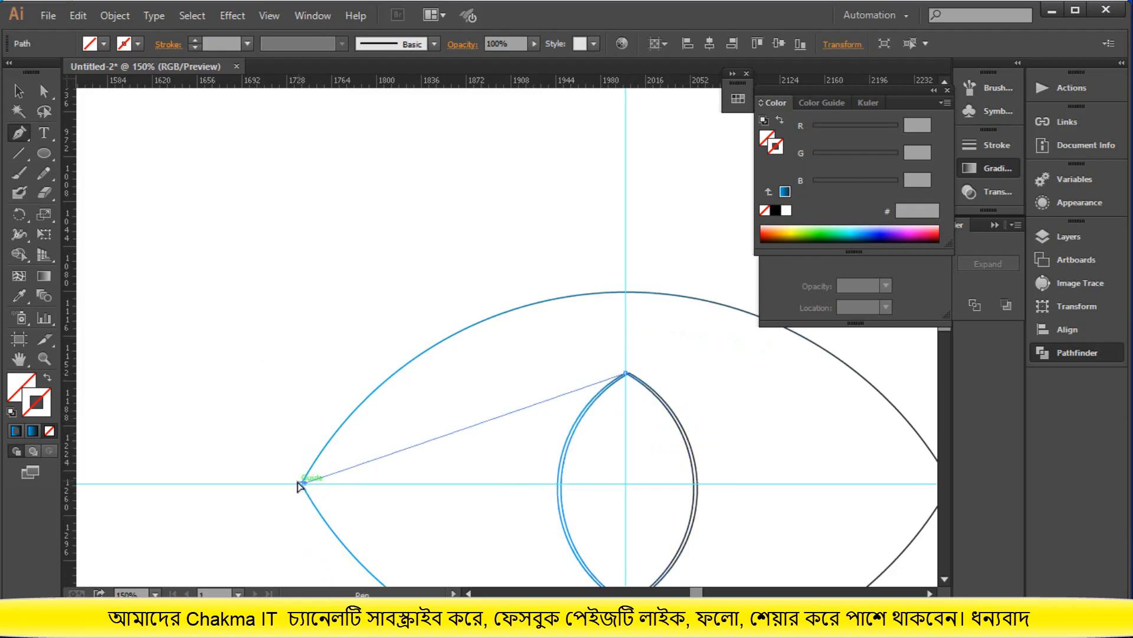
pyautogui.moveTo(302, 483); pyautogui.dragTo(203, 506)
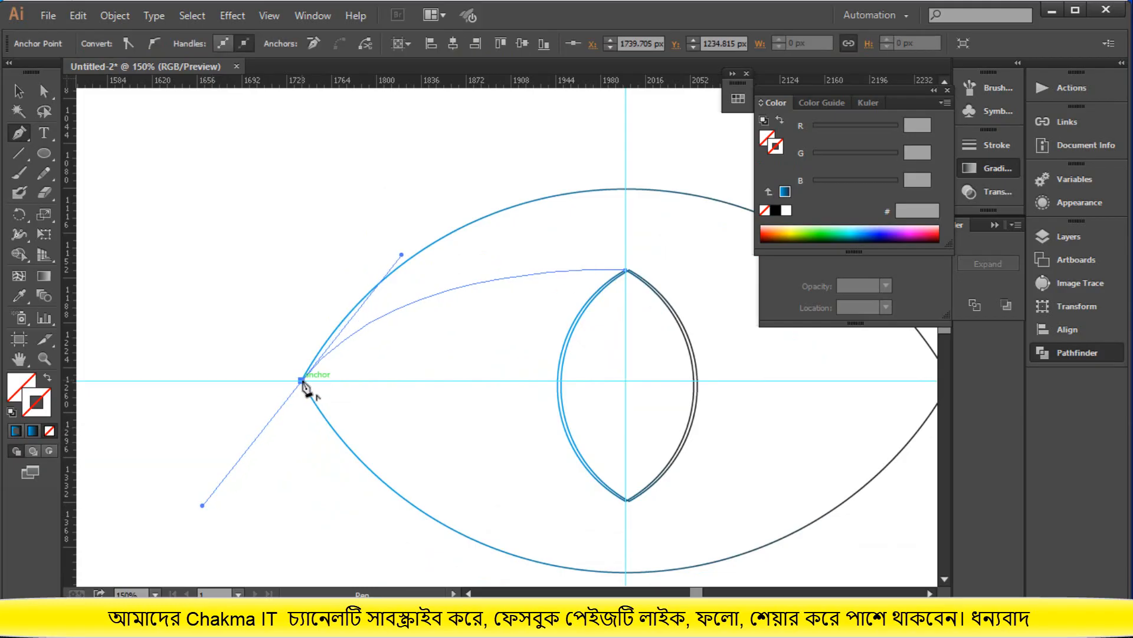
pyautogui.moveTo(301, 381); pyautogui.dragTo(87, 177)
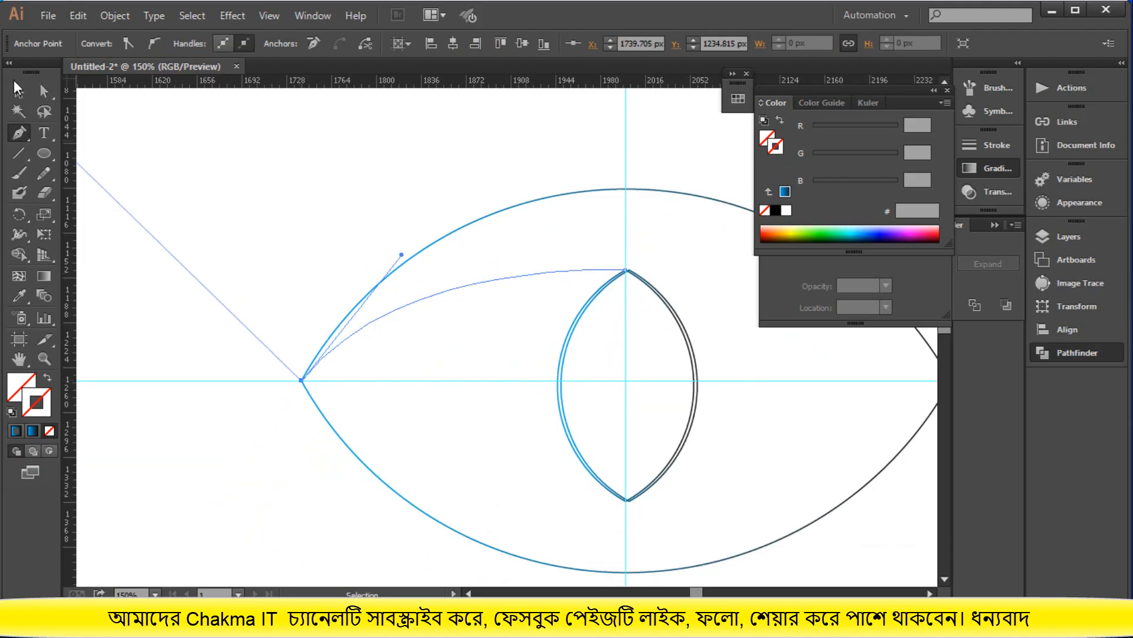
# Give the new curve between the pupil's upper tip and the lens's left corner a 1 pt blue-to-black gradient stroke.
pyautogui.press('v')
pyautogui.click(278, 205)
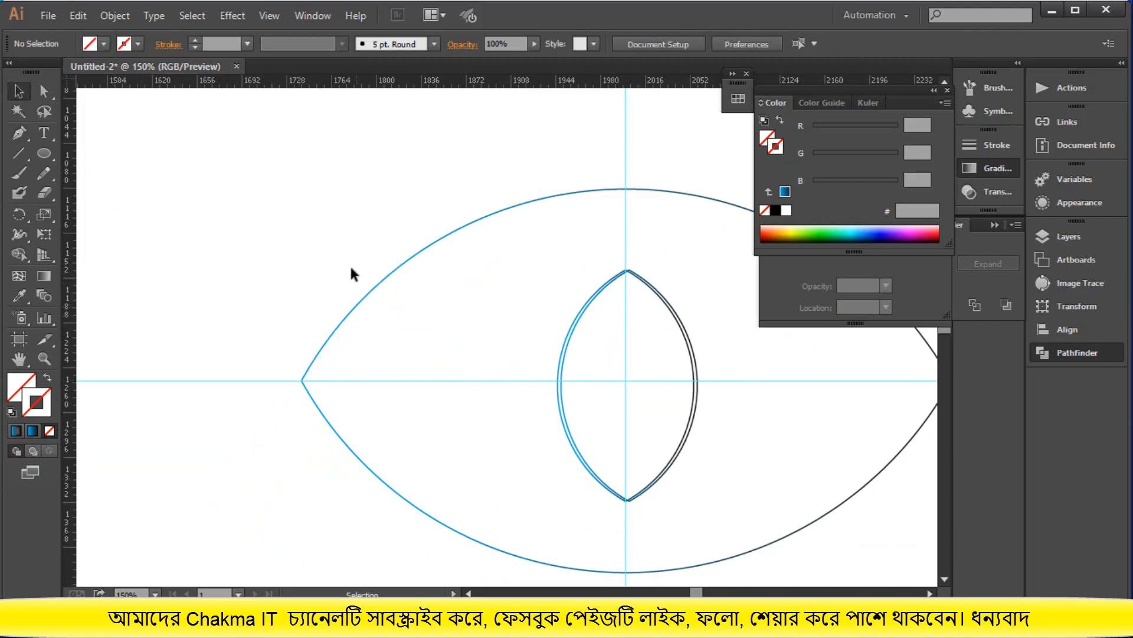
pyautogui.click(452, 288)
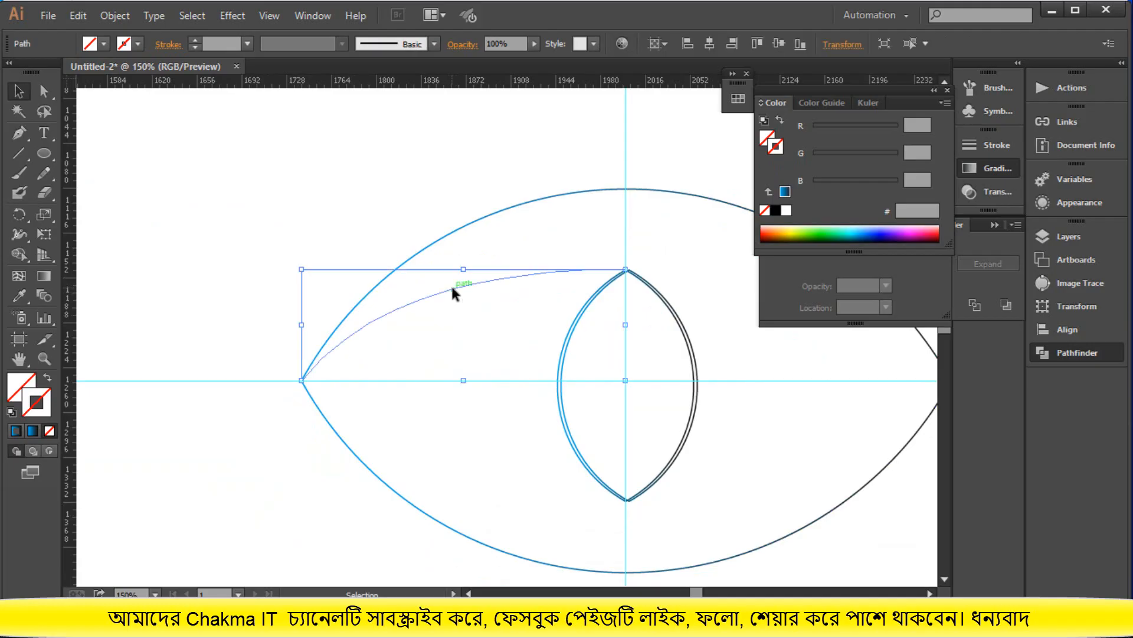
pyautogui.click(196, 39)
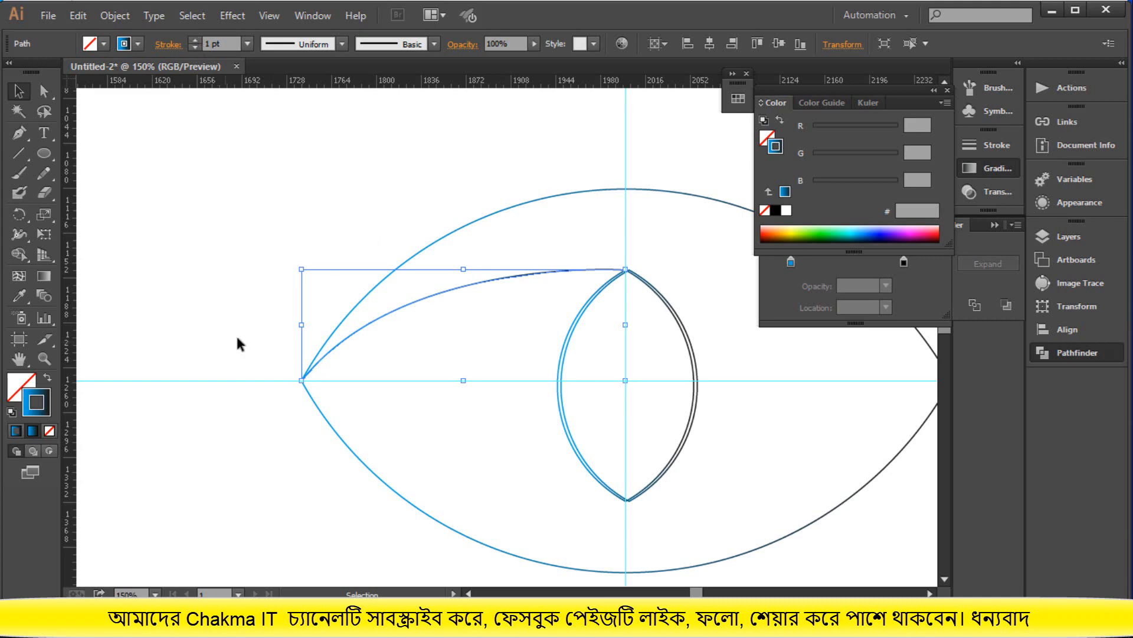
# Rotate the curve itself half a turn about the guides' intersection so it runs to the lens's right corner.
pyautogui.click(20, 216)
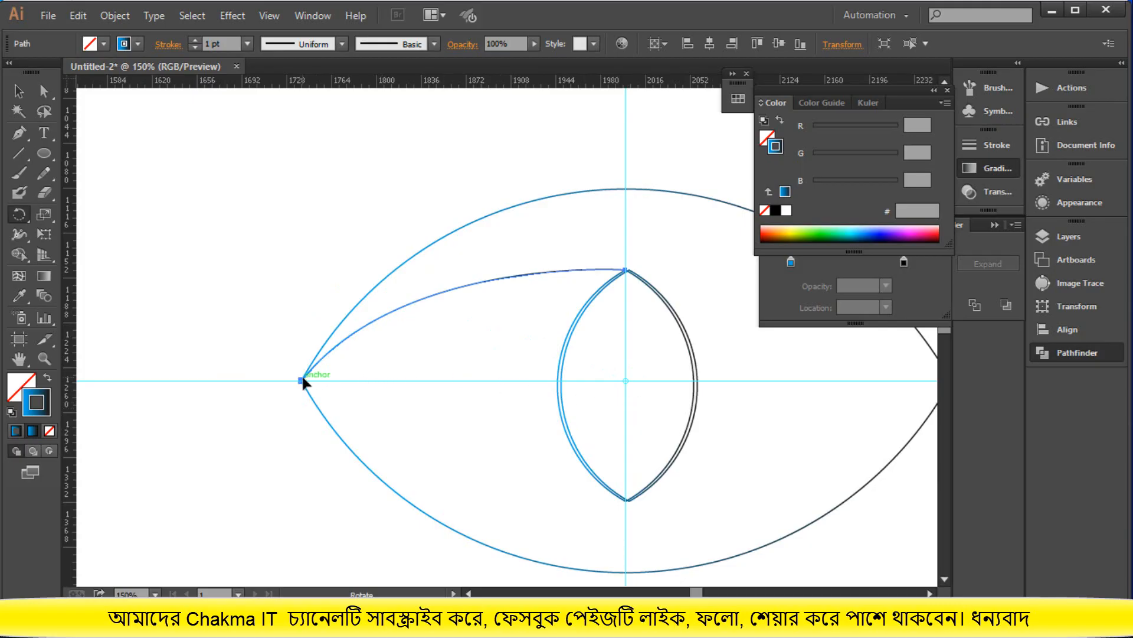
pyautogui.moveTo(306, 381); pyautogui.dragTo(813, 383)
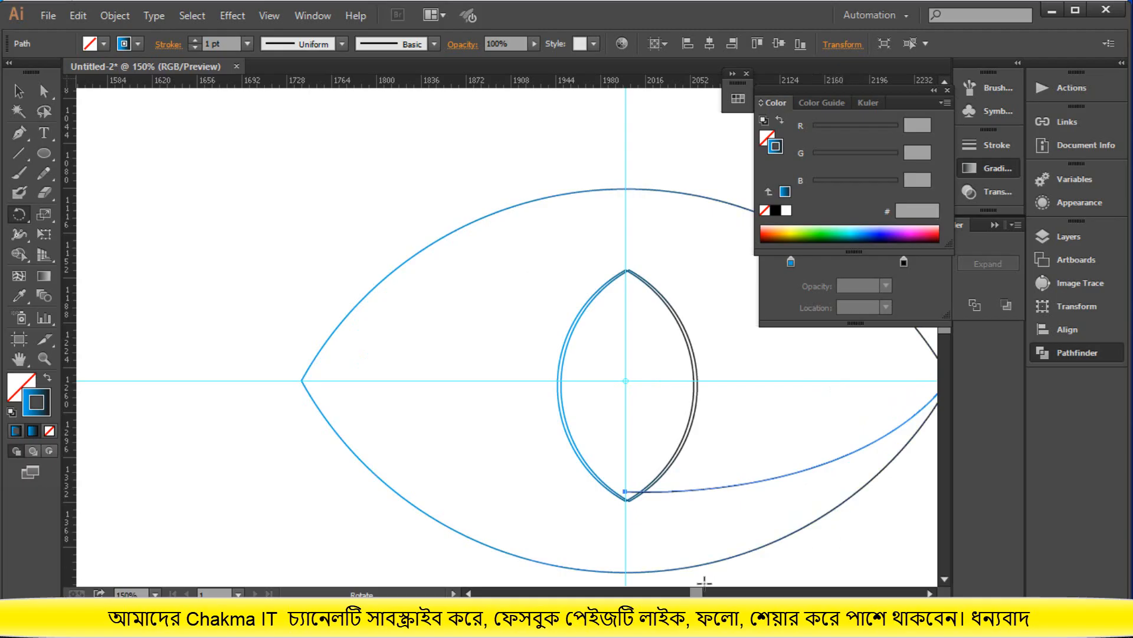
pyautogui.moveTo(698, 593); pyautogui.dragTo(703, 593)
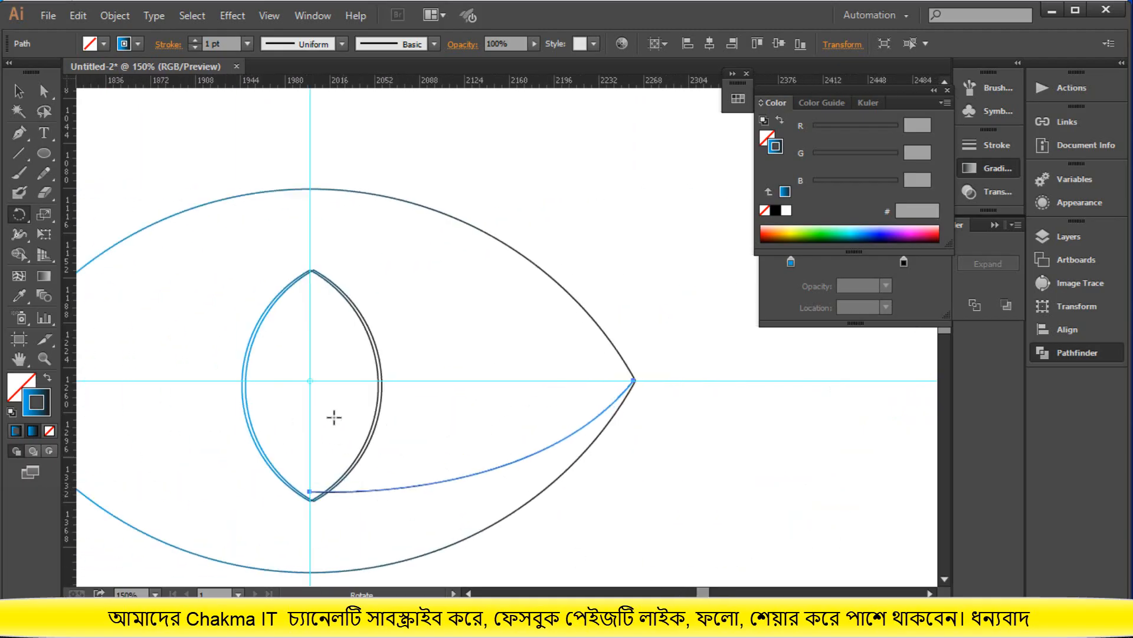
pyautogui.press('v')
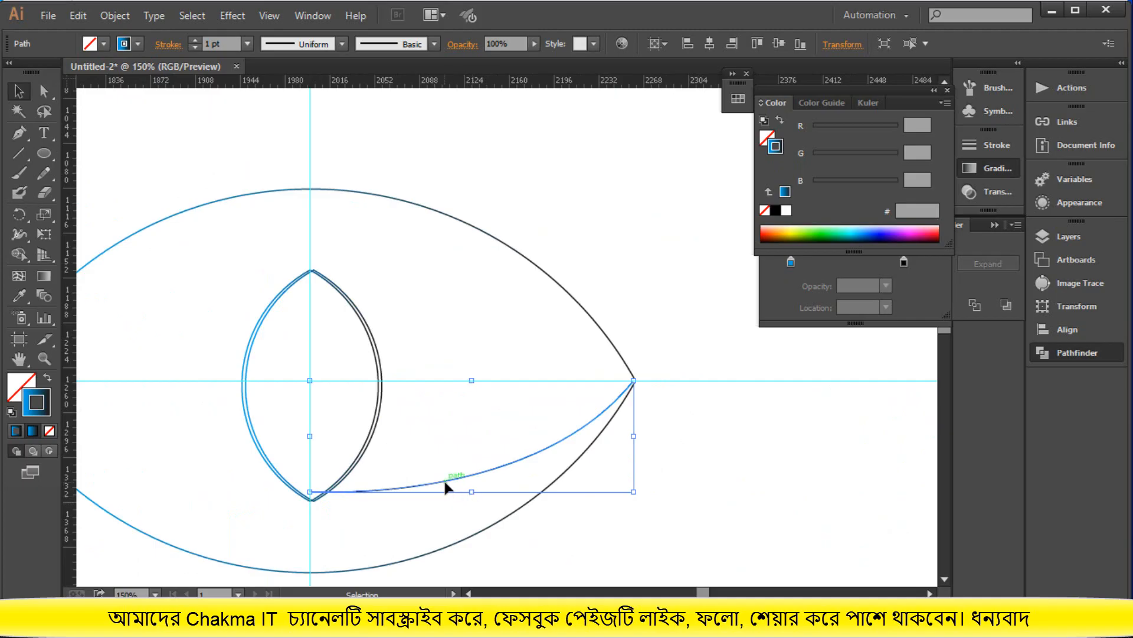
# Move the rotated curve slightly down so its inner end meets the pupil's lower tip, and deselect it.
pyautogui.moveTo(445, 481); pyautogui.dragTo(446, 491)
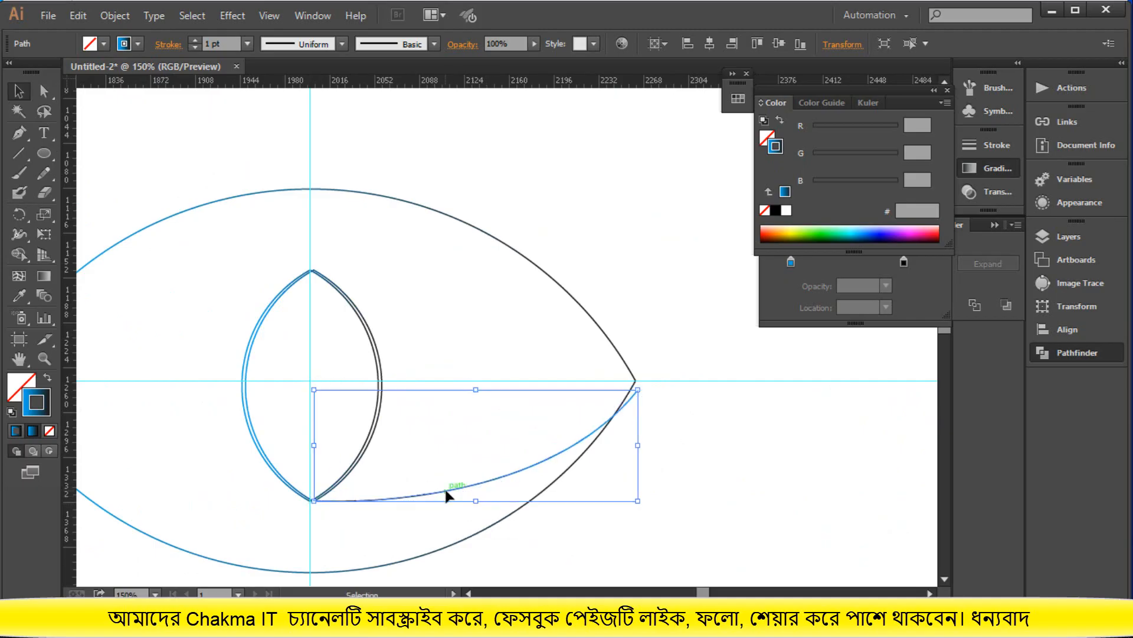
pyautogui.click(43, 91)
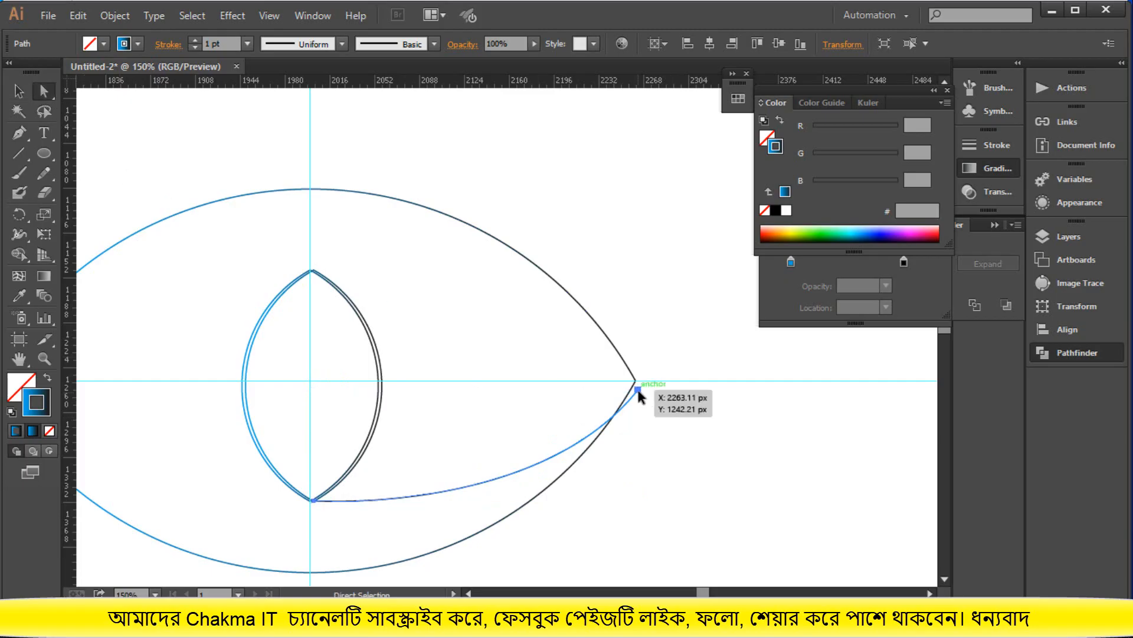
pyautogui.moveTo(639, 391); pyautogui.dragTo(636, 380)
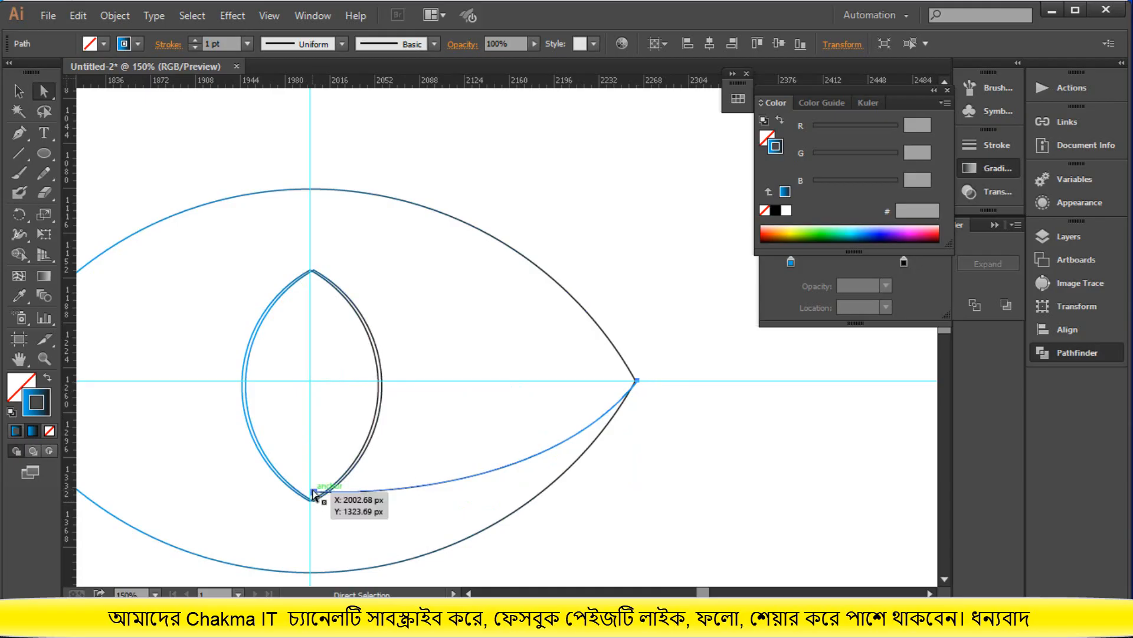
pyautogui.moveTo(314, 494); pyautogui.dragTo(312, 501)
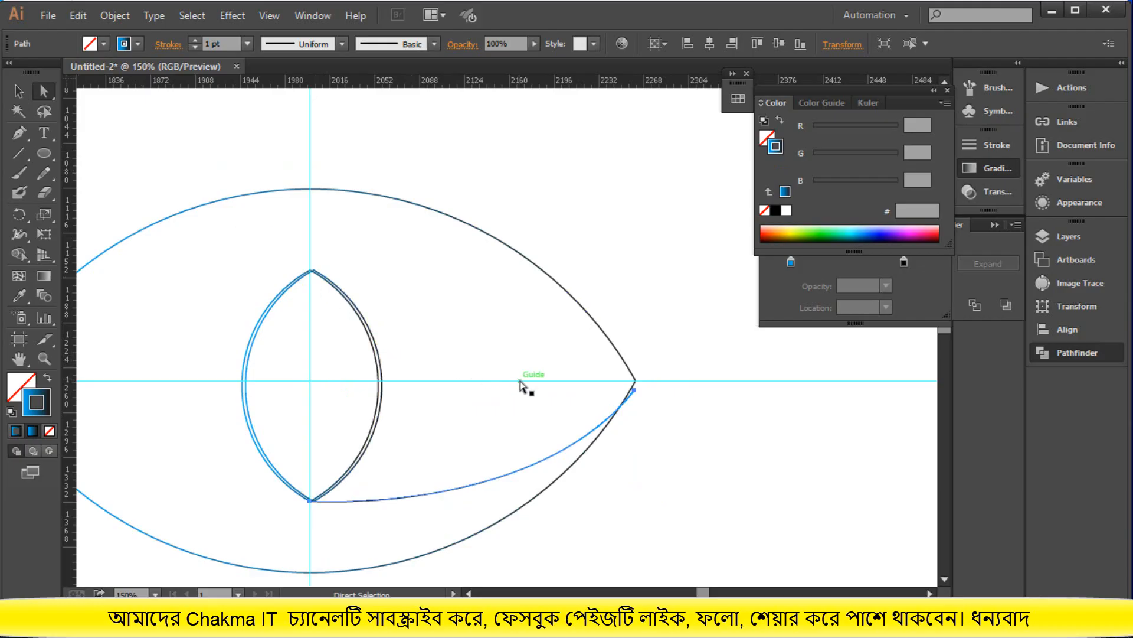
pyautogui.click(18, 92)
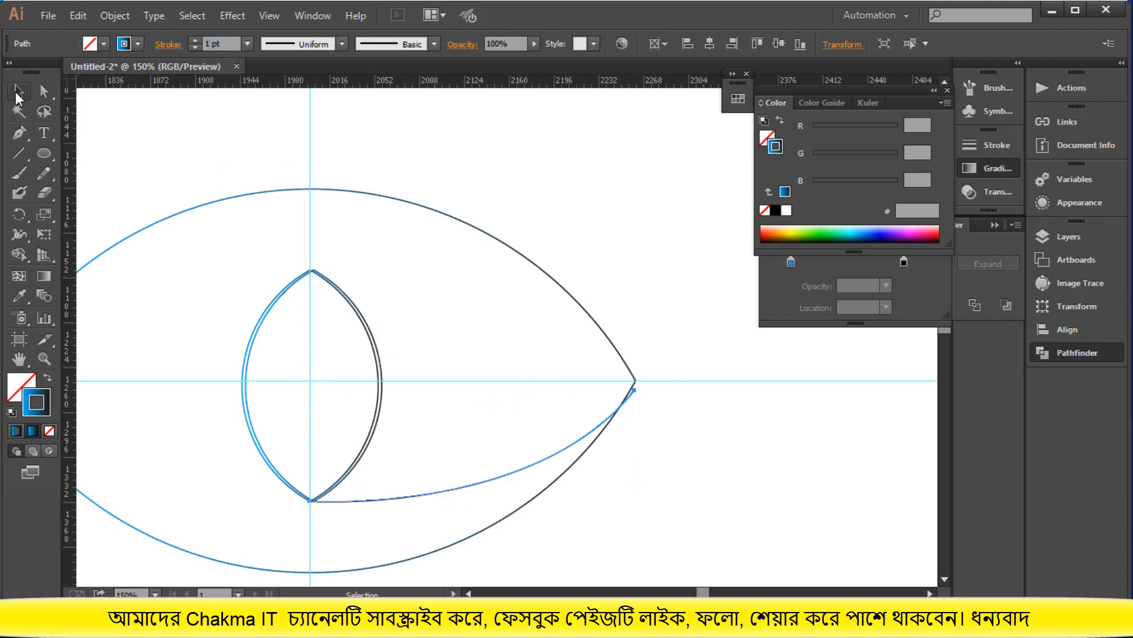
pyautogui.click(714, 458)
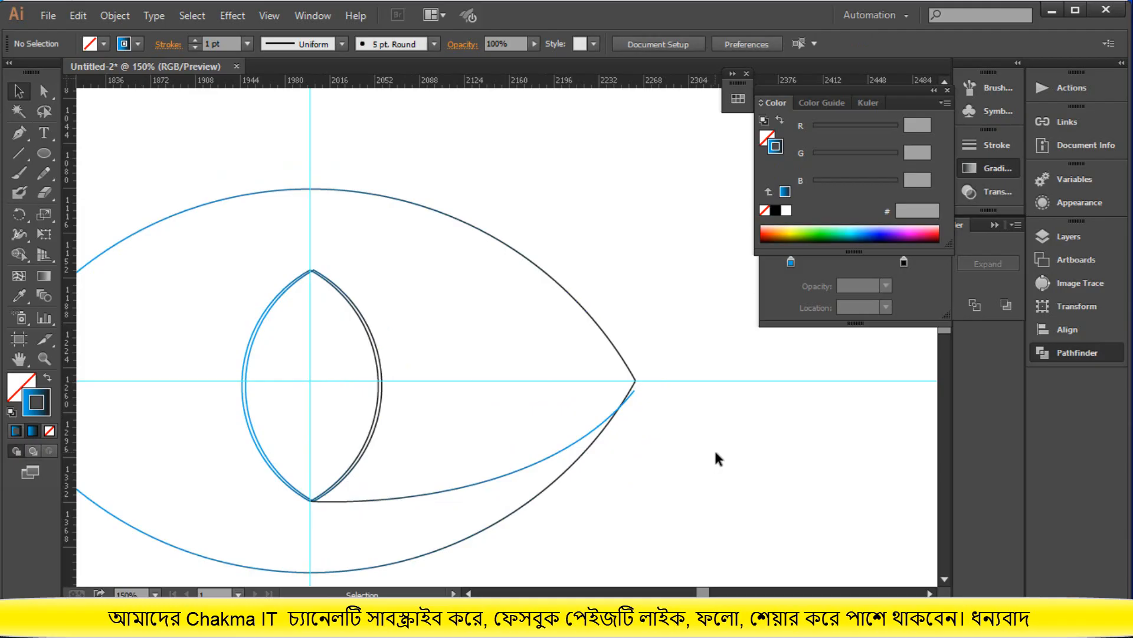
# Move the rotated curve's outer end anchor exactly onto the lens's right corner.
pyautogui.scroll(2, 714, 447)
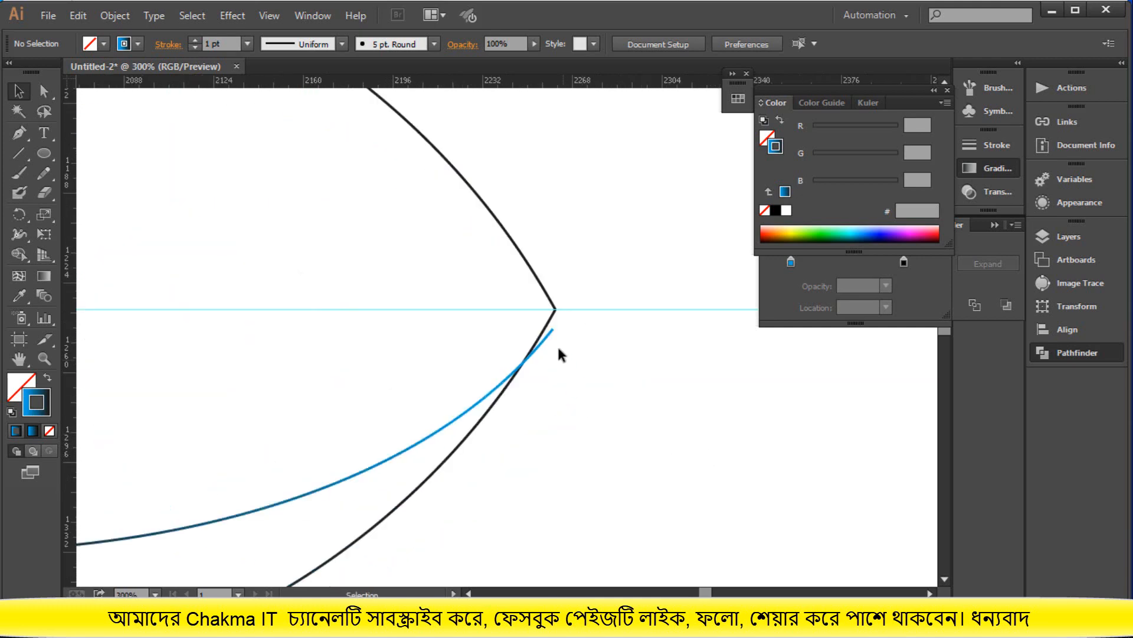
pyautogui.click(44, 94)
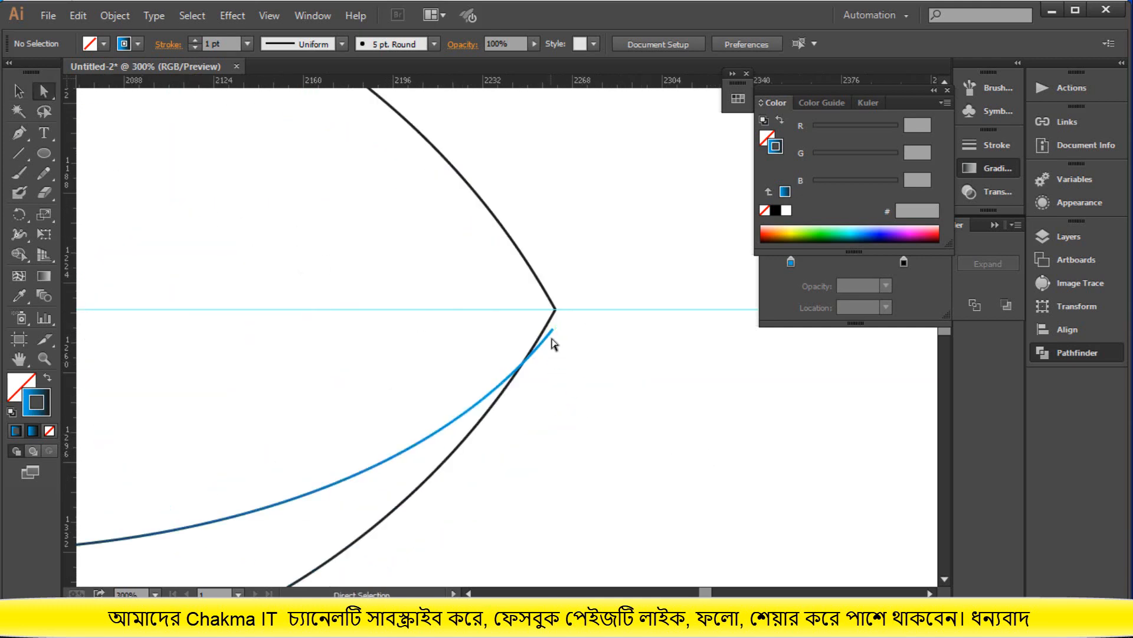
pyautogui.click(552, 331)
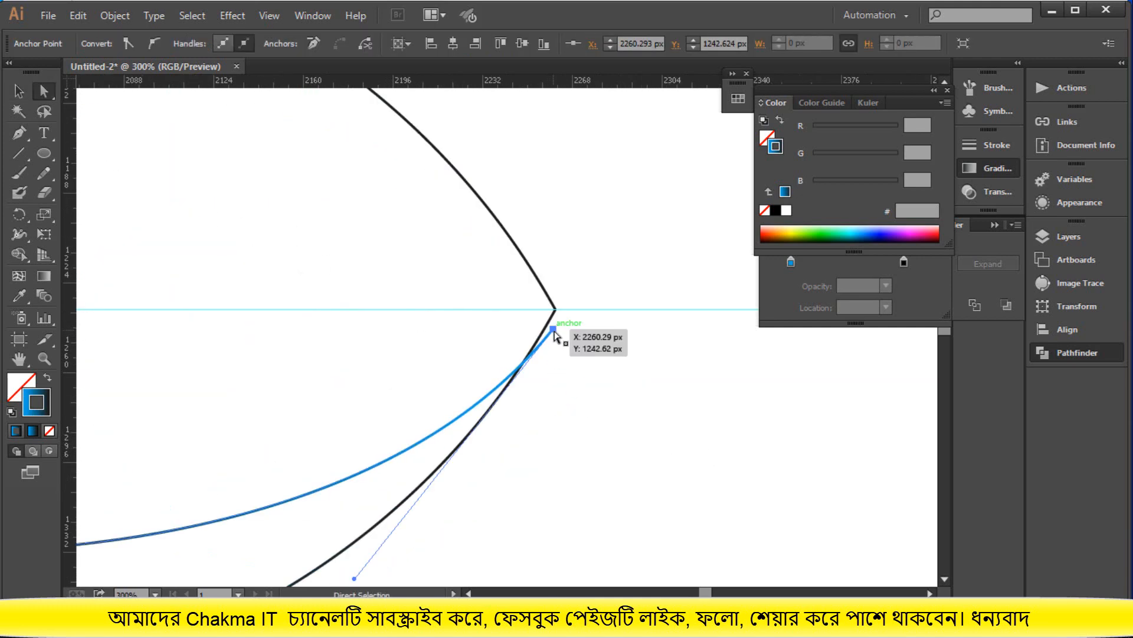
pyautogui.moveTo(554, 331); pyautogui.dragTo(555, 309)
pyautogui.hotkey('ctrl', '-')
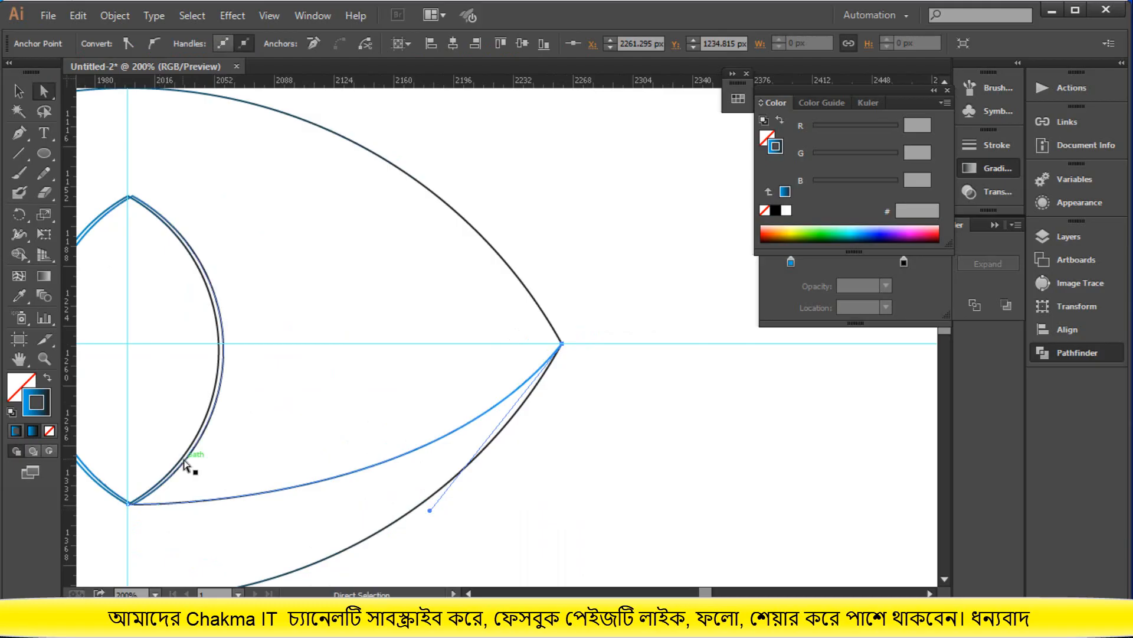
pyautogui.scroll(2, 187, 329)
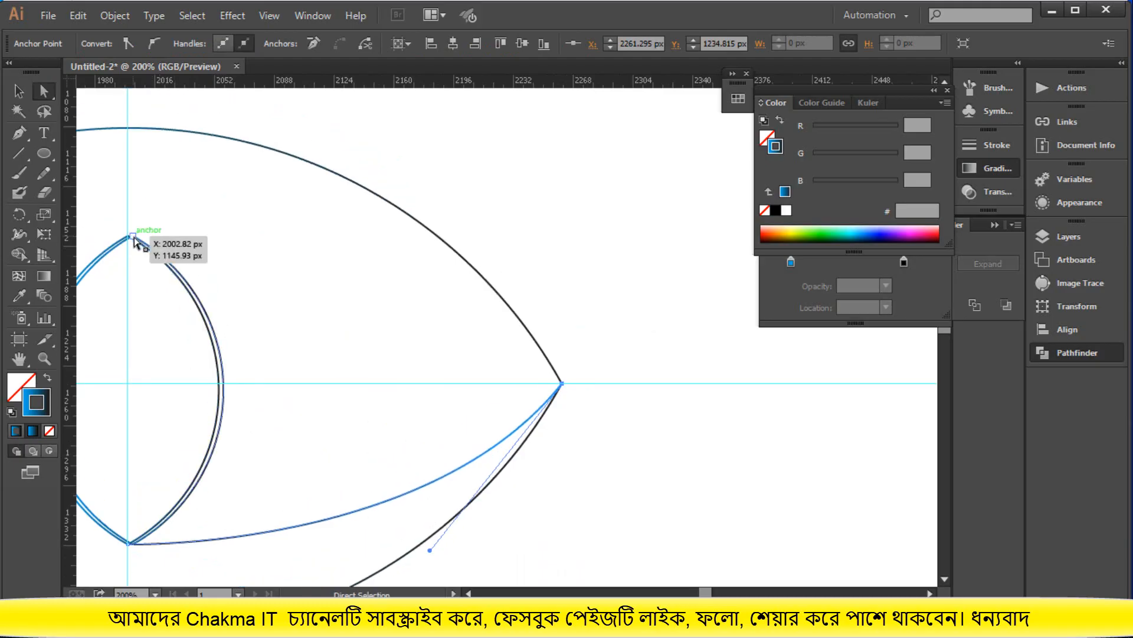
pyautogui.scroll(-2, 353, 362)
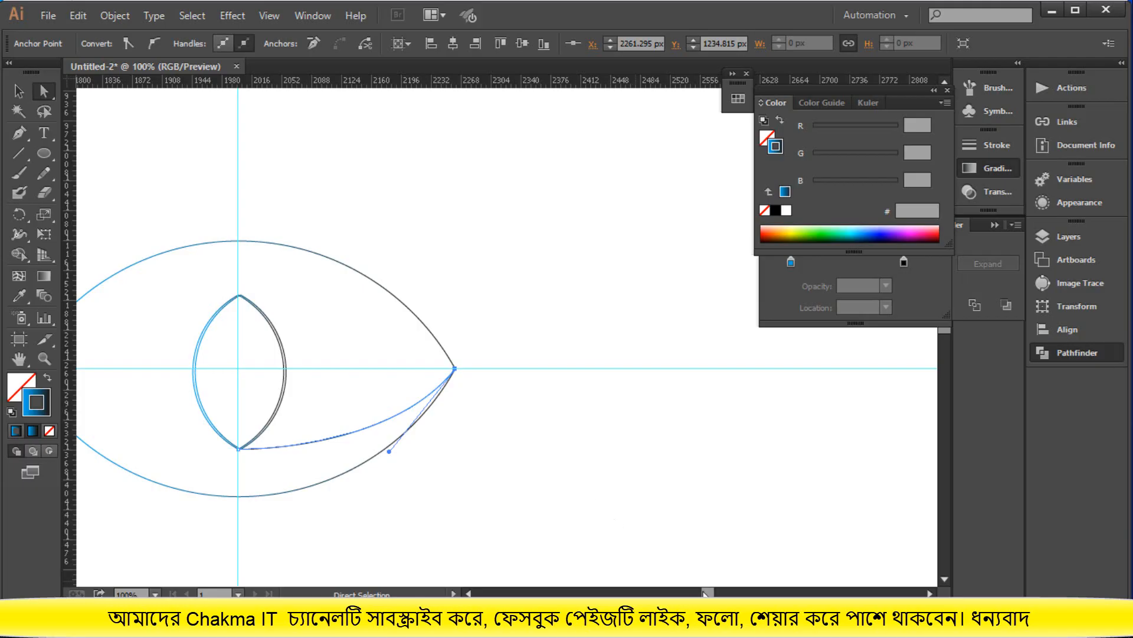
pyautogui.moveTo(705, 592); pyautogui.dragTo(695, 593)
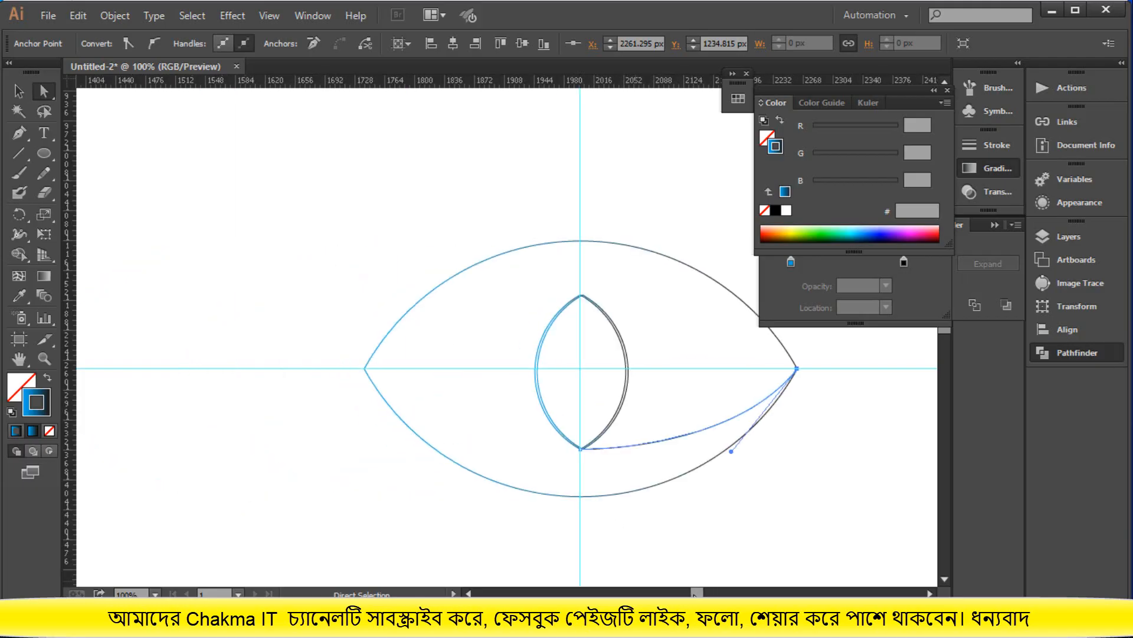
# Delete the horizontal and vertical guides, and clear the selection.
pyautogui.click(791, 538)
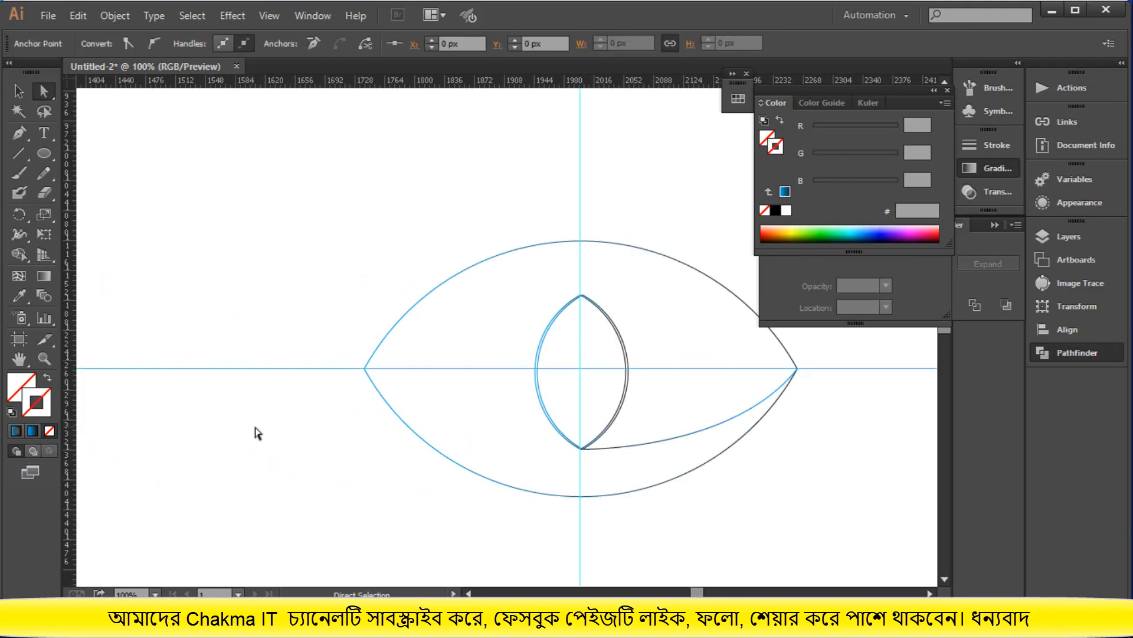
pyautogui.press('Delete')
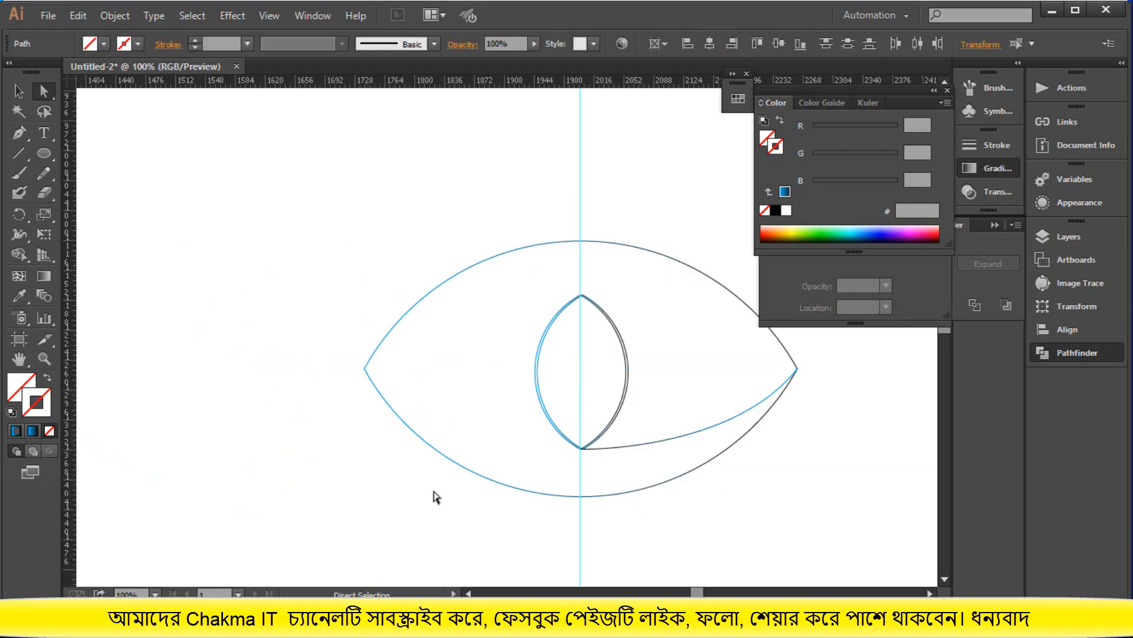
pyautogui.moveTo(513, 506); pyautogui.dragTo(608, 551)
pyautogui.press('Delete')
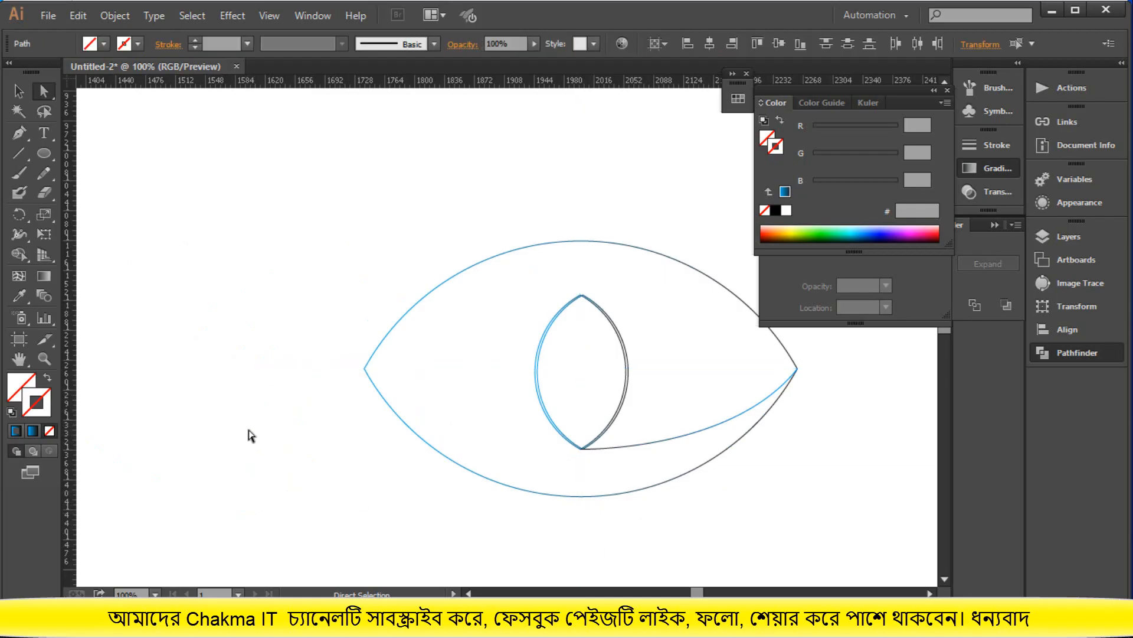
pyautogui.moveTo(351, 273); pyautogui.dragTo(479, 368)
pyautogui.click(479, 368)
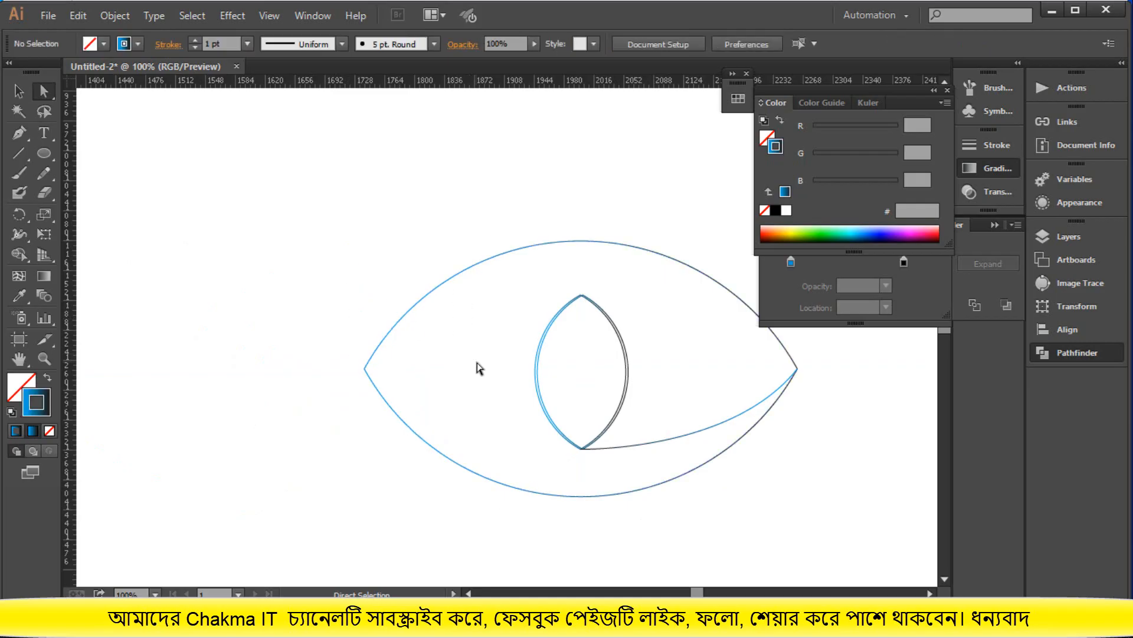
# Undo the guide deletions, the anchor and position adjustments, and the curve's rotation.
pyautogui.hotkey('ctrl', 'z')
pyautogui.hotkey('ctrl', 'z')
pyautogui.hotkey('ctrl', 'z')
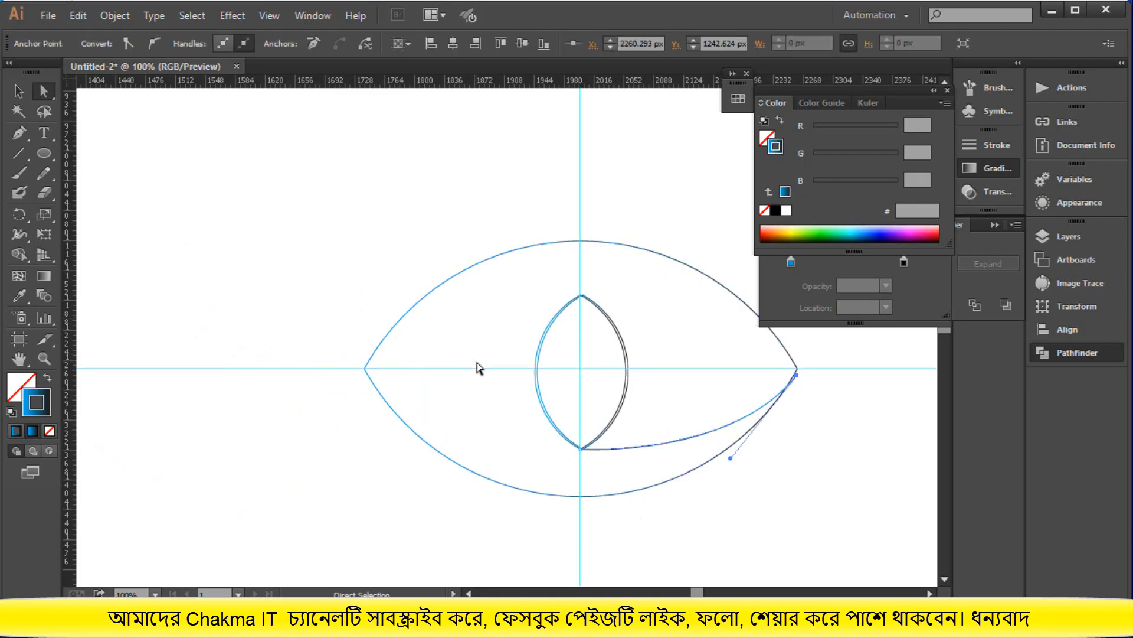
pyautogui.hotkey('ctrl', 'z')
pyautogui.hotkey('ctrl', 'z')
pyautogui.hotkey('ctrl', 'z')
pyautogui.hotkey('ctrl', 'z')
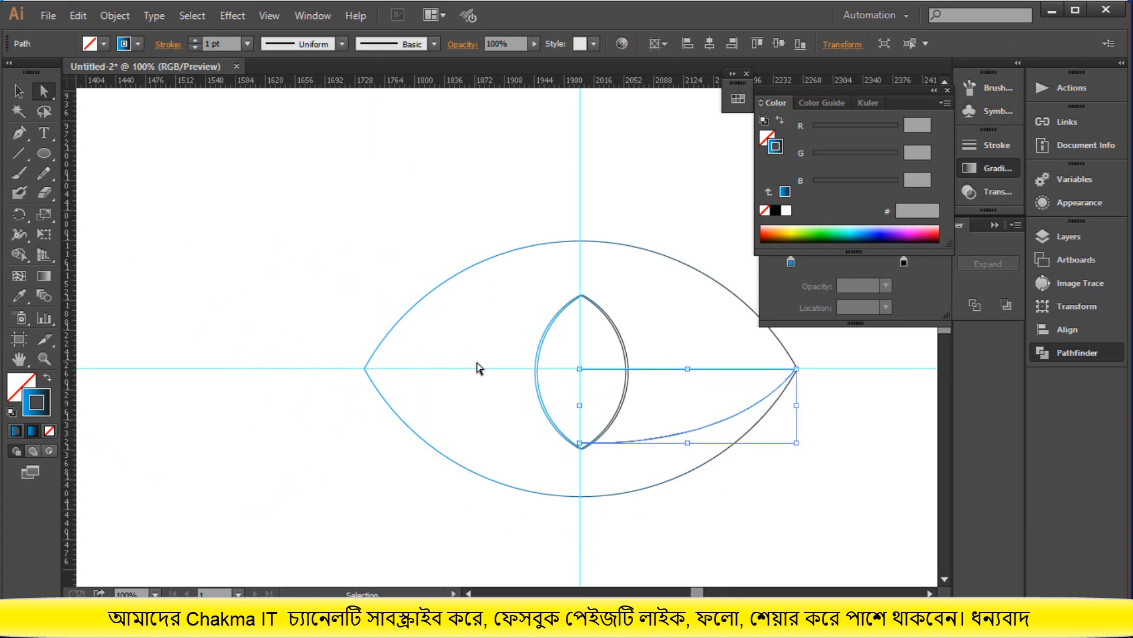
pyautogui.hotkey('ctrl', 'z')
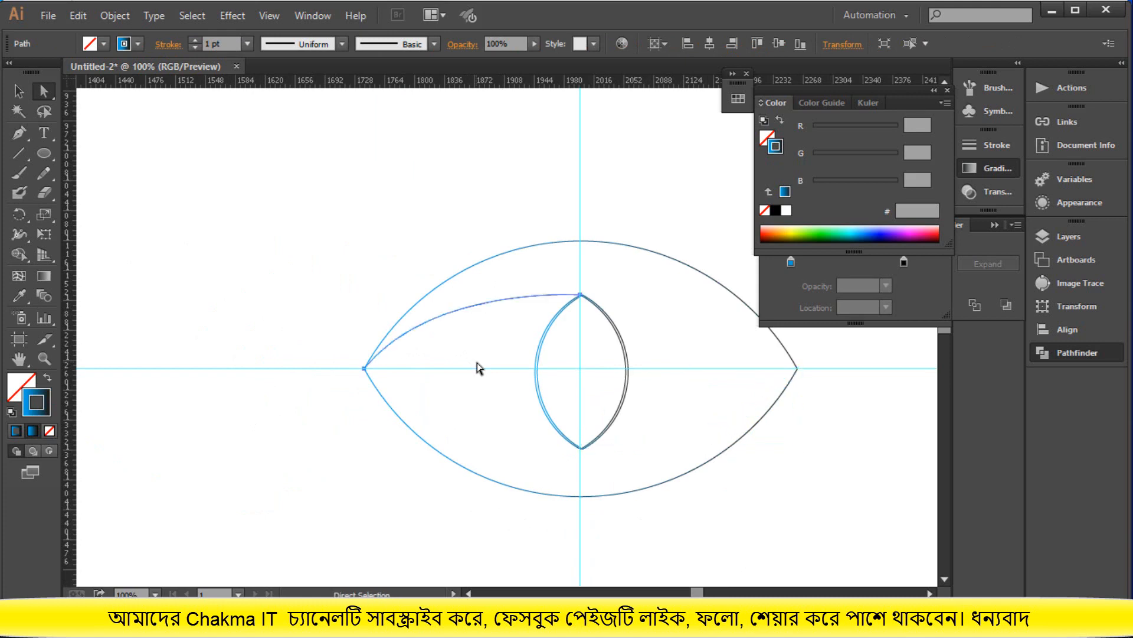
# Try placing an unrotated duplicate of the curve across the lens's lower right part, and undo it.
pyautogui.rightClick(409, 331)
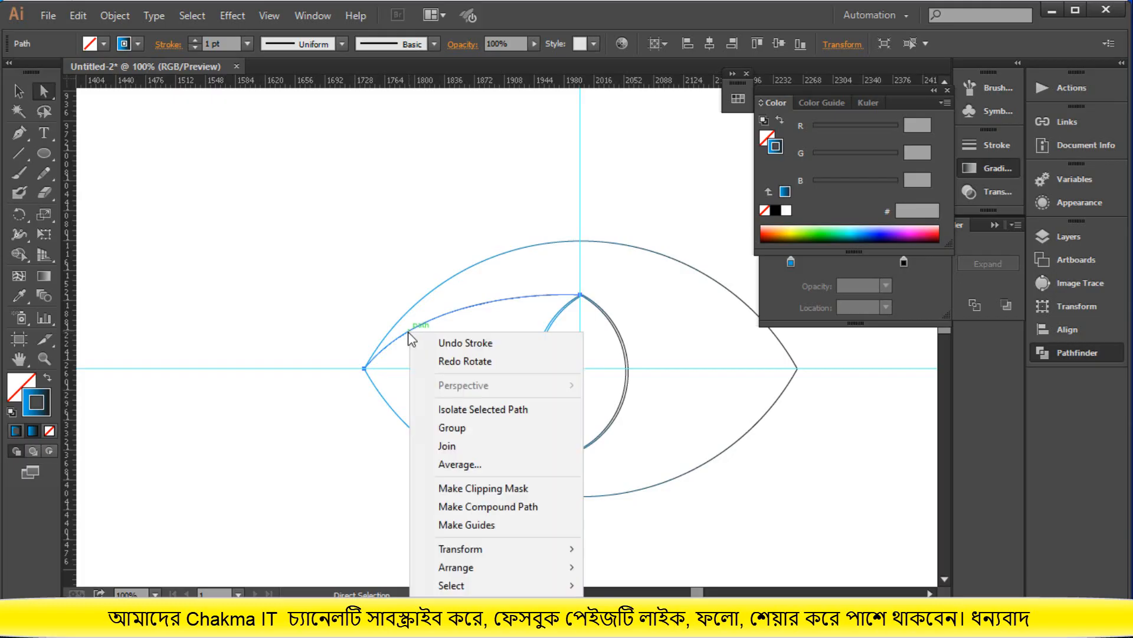
pyautogui.click(405, 336)
pyautogui.moveTo(405, 331); pyautogui.dragTo(645, 449)
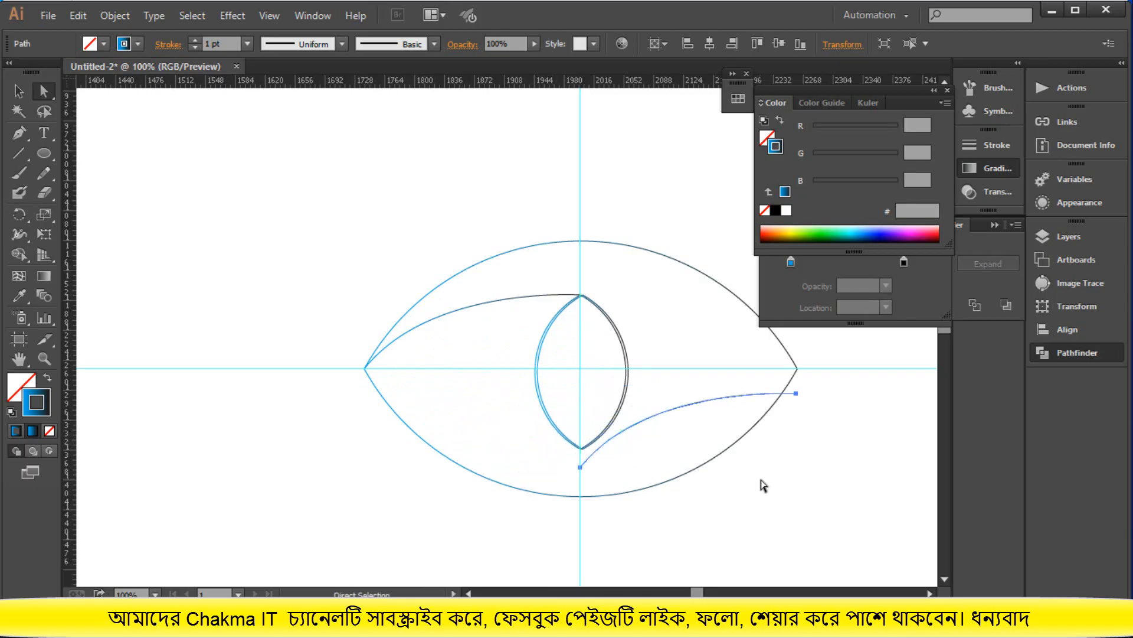
pyautogui.hotkey('ctrl', 'z')
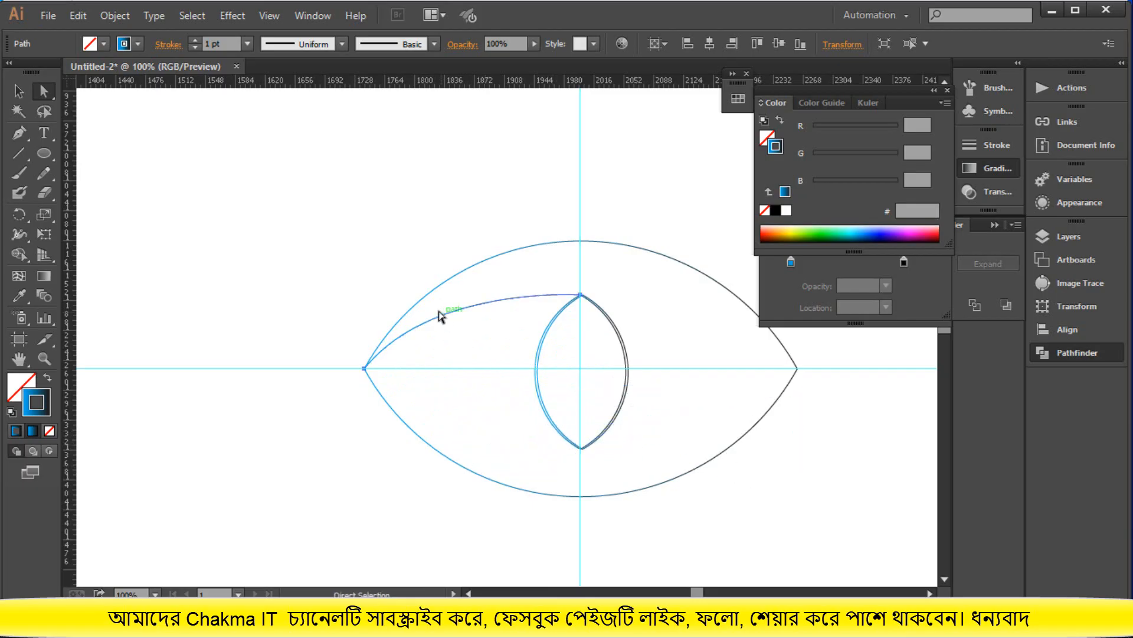
# Rotate a copy of the curve half a turn about the guides' intersection, keeping the original at the lens's upper left.
pyautogui.press('r')
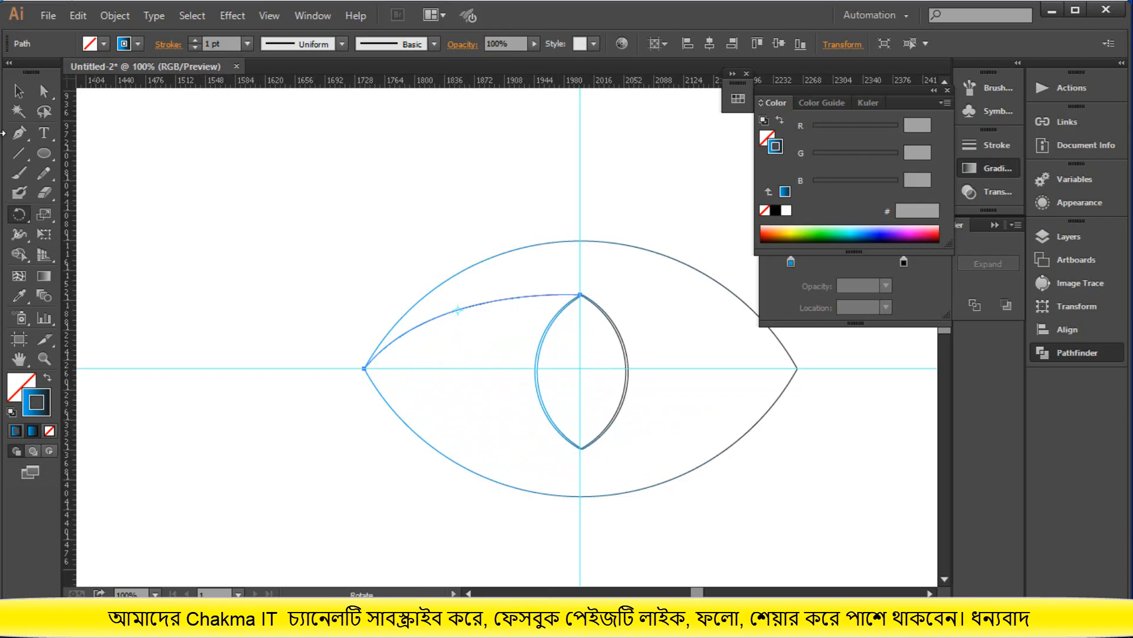
pyautogui.click(19, 98)
pyautogui.click(445, 308)
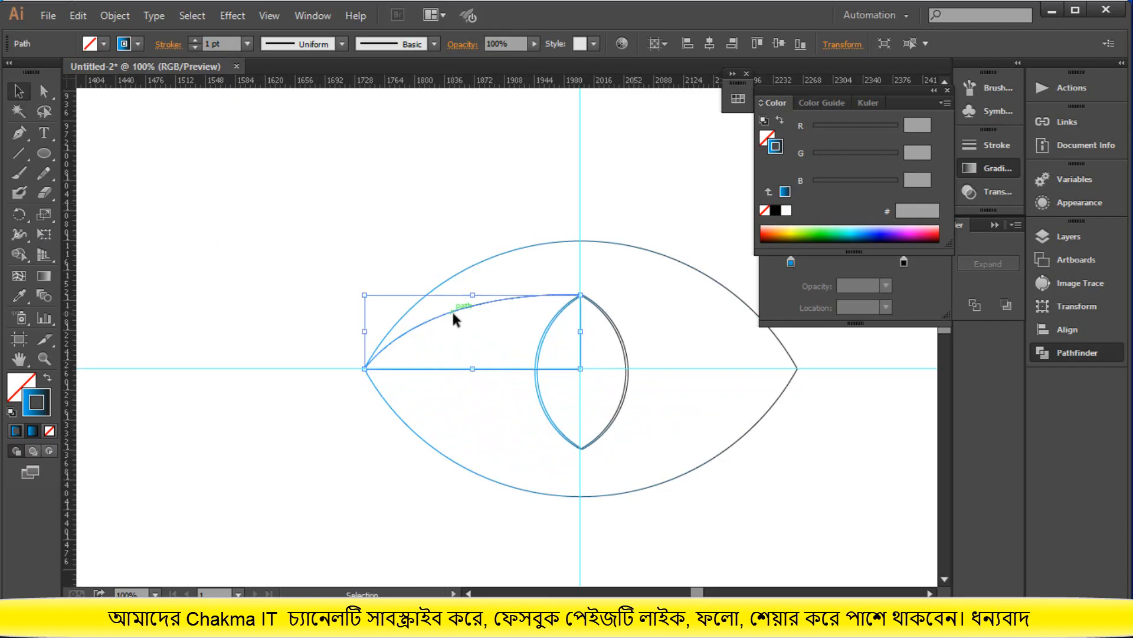
pyautogui.click(19, 214)
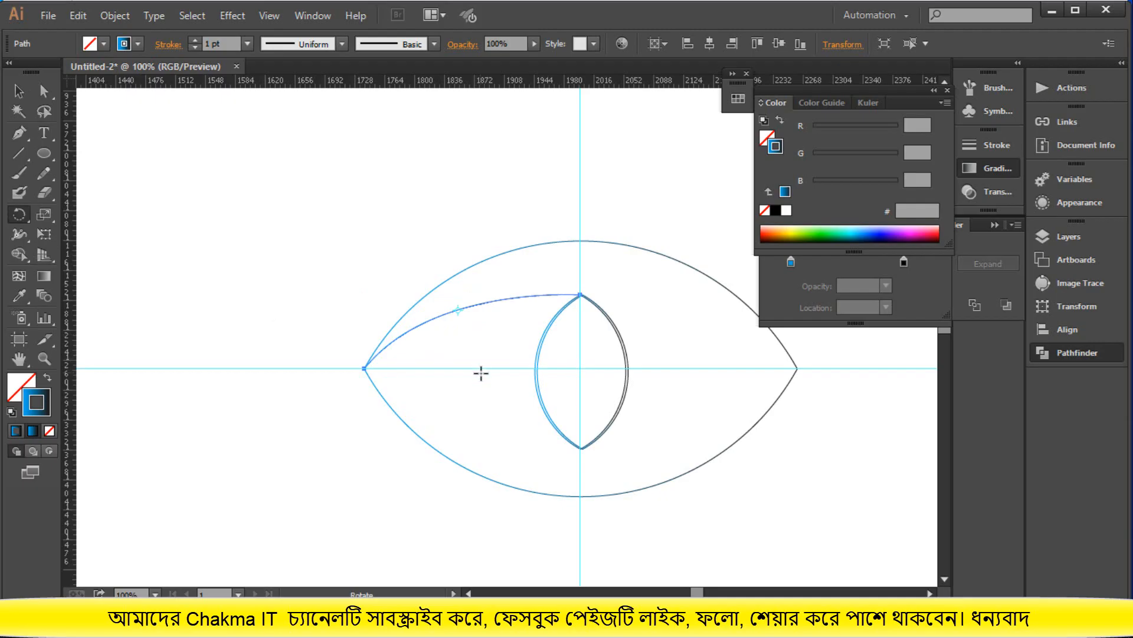
pyautogui.click(458, 310)
pyautogui.moveTo(364, 369); pyautogui.dragTo(749, 388)
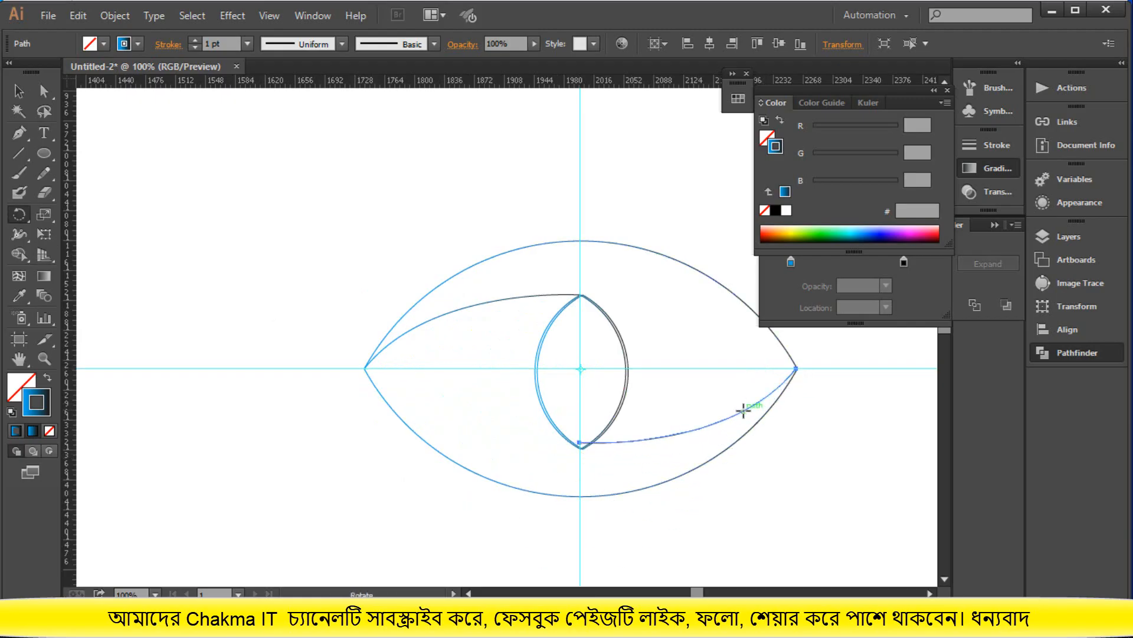
pyautogui.click(18, 91)
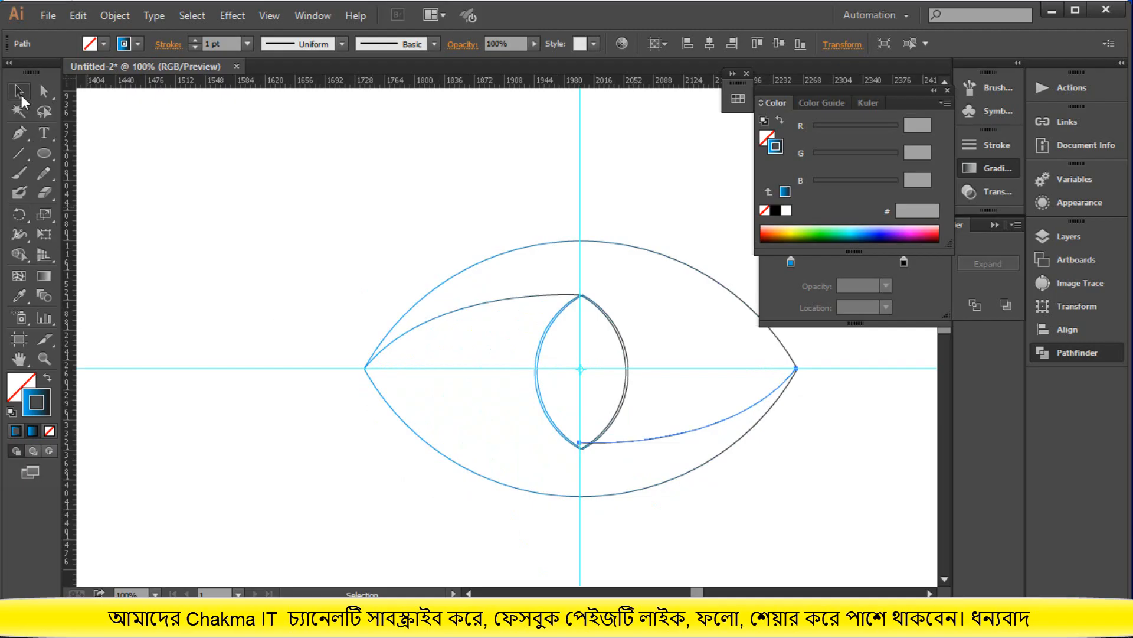
# Move the inner end anchor of the lower right curve down onto the pupil's bottom tip.
pyautogui.click(723, 506)
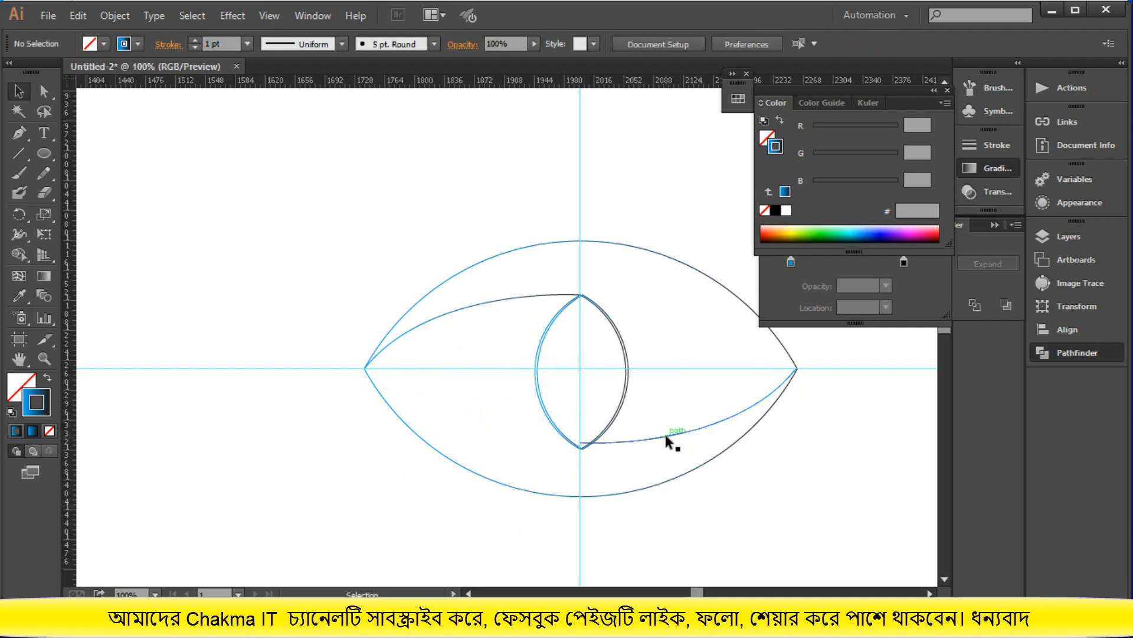
pyautogui.click(666, 437)
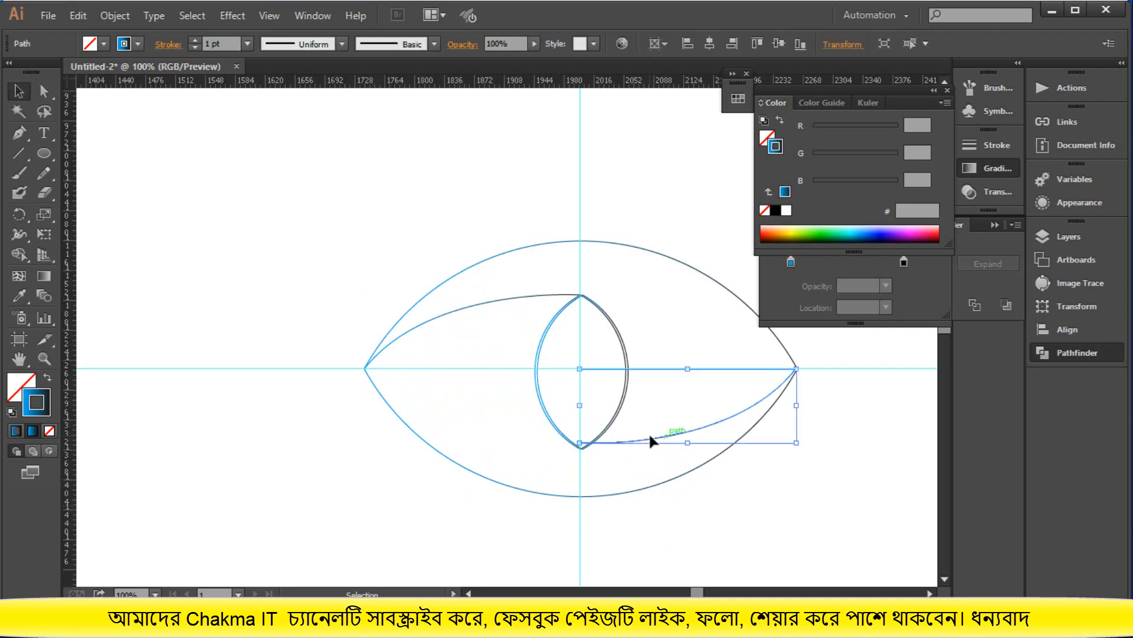
pyautogui.click(781, 492)
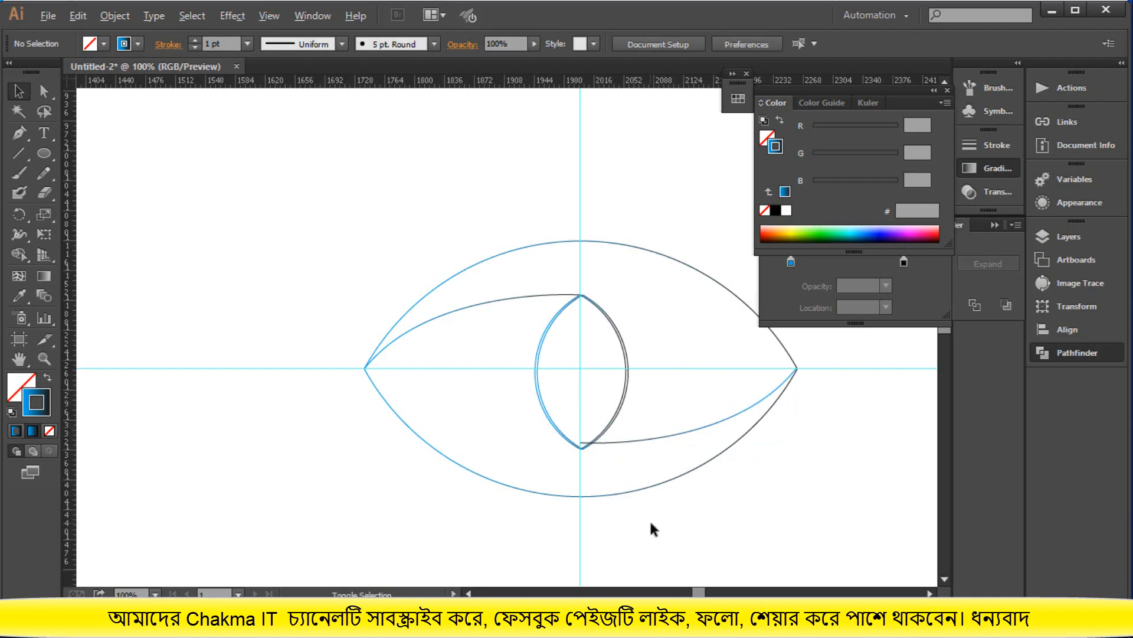
pyautogui.scroll(2, 650, 519)
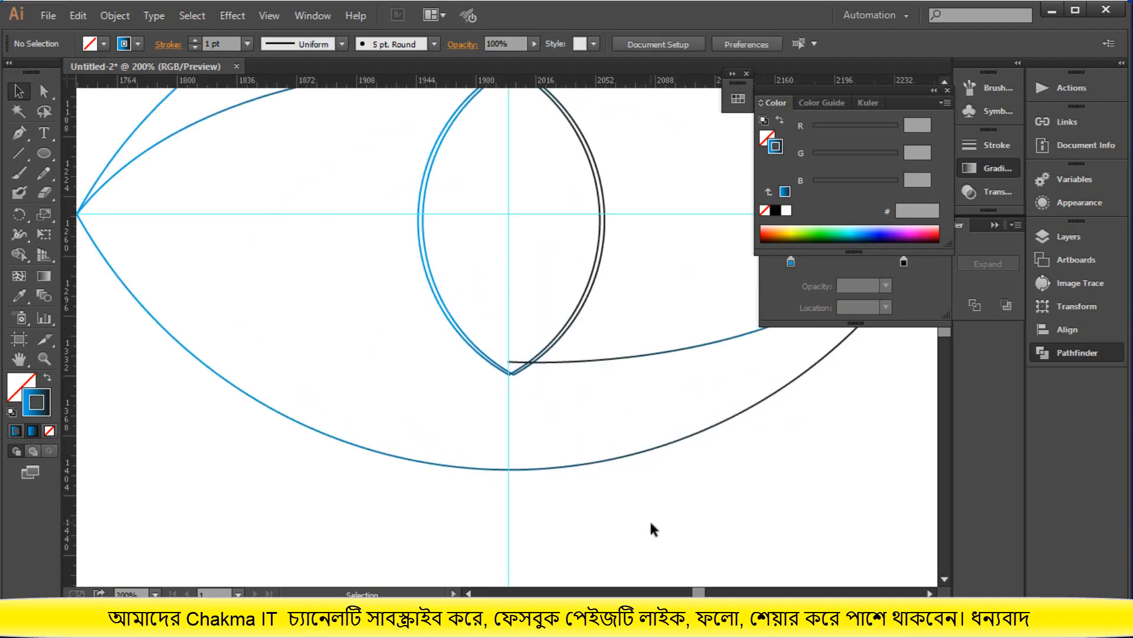
pyautogui.click(44, 92)
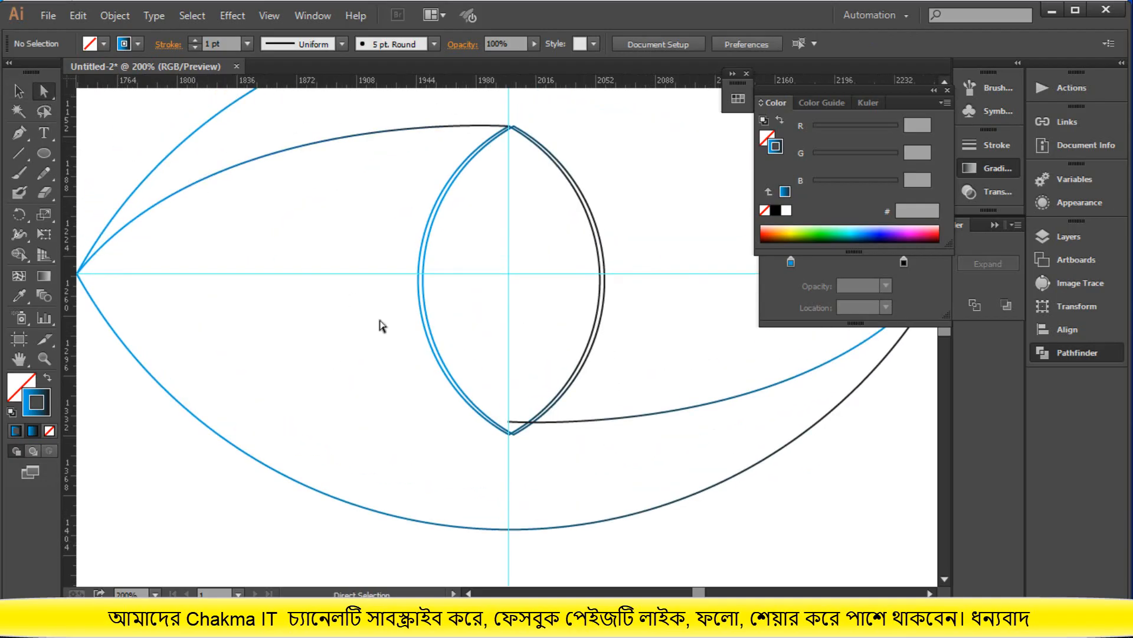
pyautogui.click(512, 423)
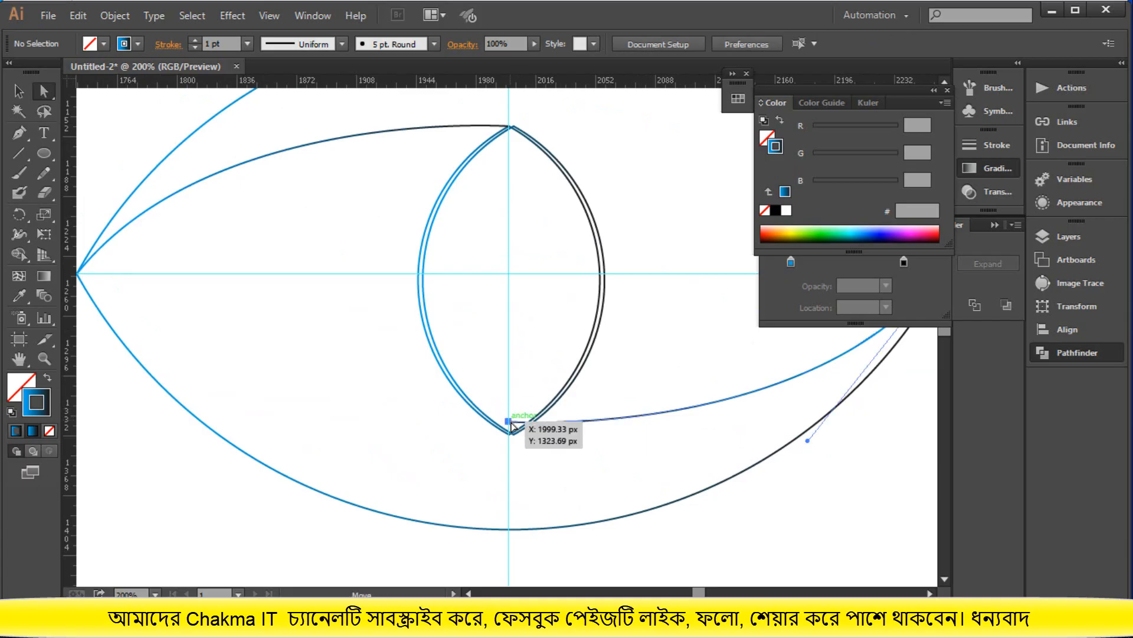
pyautogui.moveTo(512, 424); pyautogui.dragTo(511, 435)
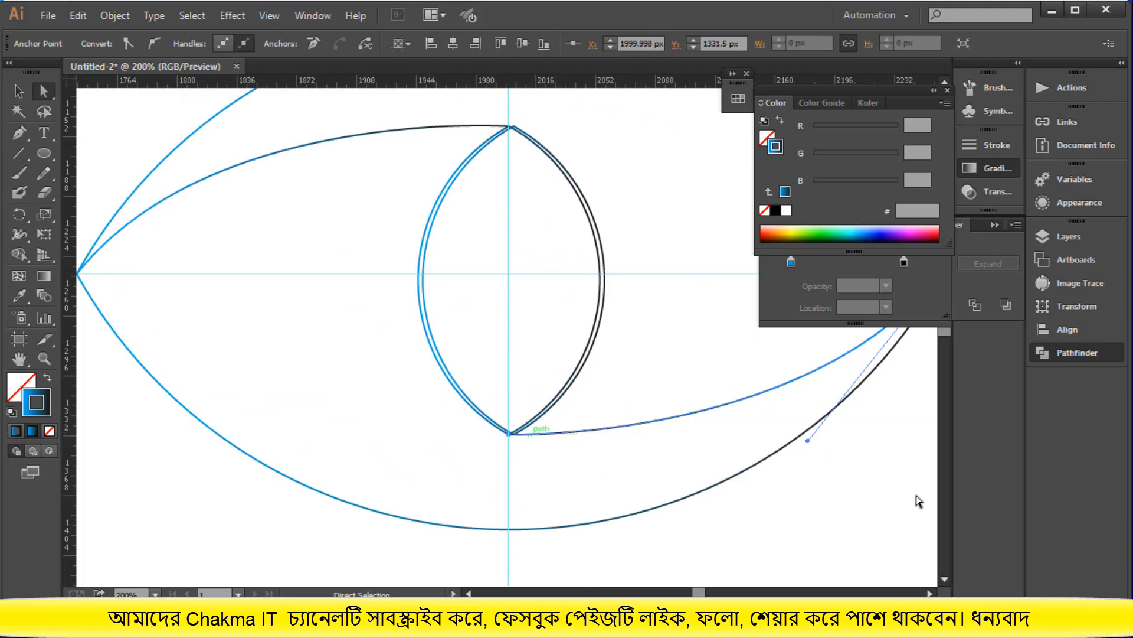
# Align the lower right curve's outer end anchor with the lens's right corner, undoing the misplaced move, and clear the selection.
pyautogui.scroll(4, 924, 499)
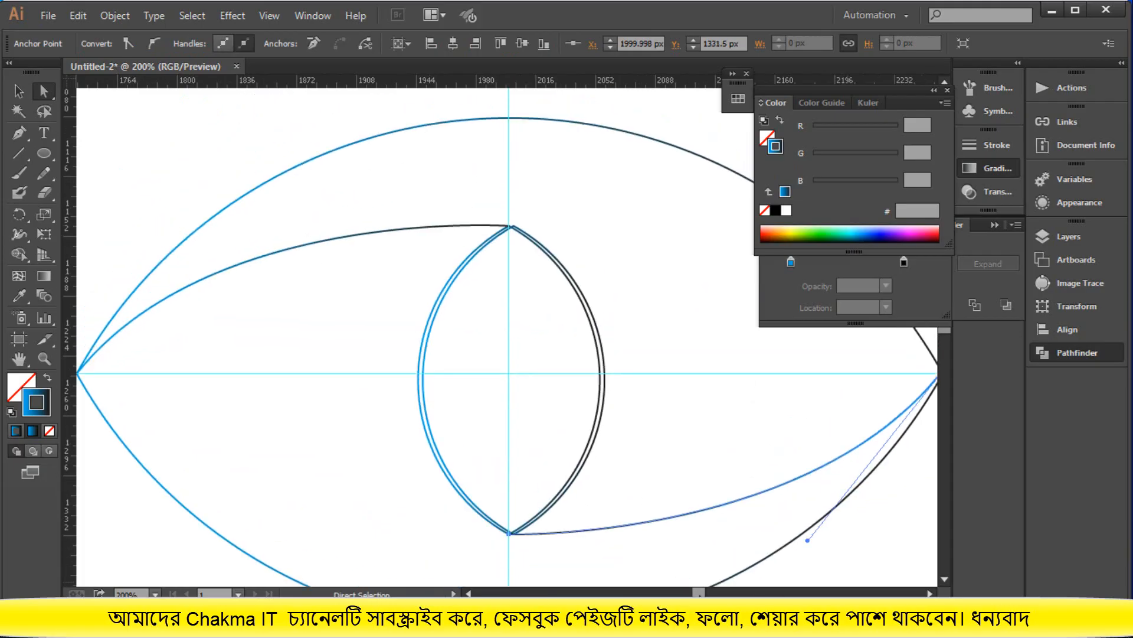
pyautogui.moveTo(699, 592); pyautogui.dragTo(707, 593)
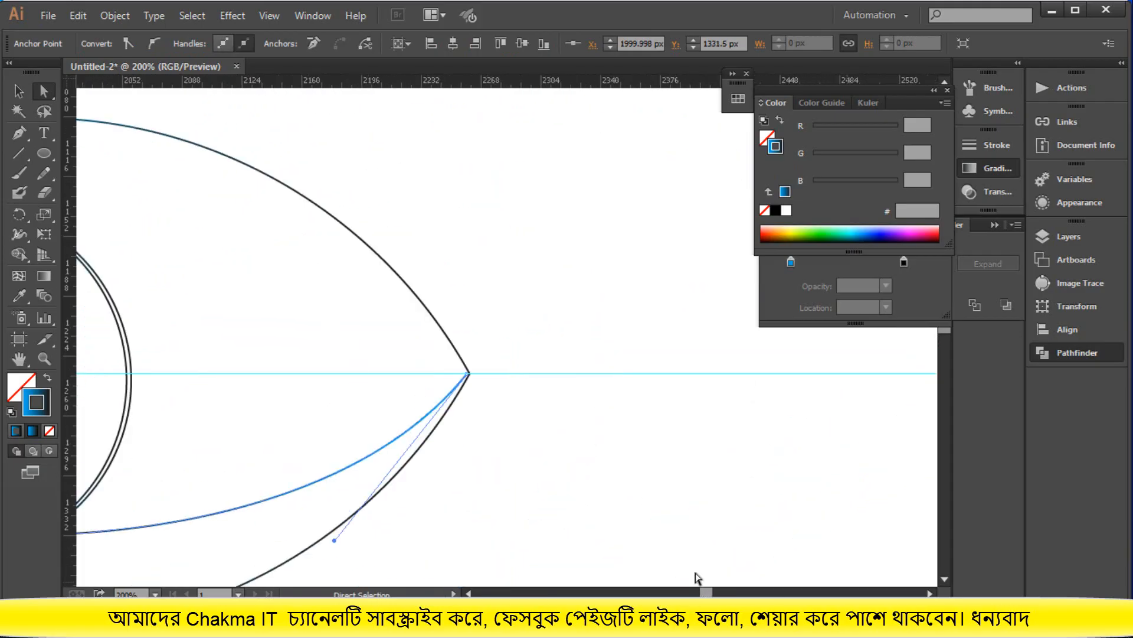
pyautogui.moveTo(466, 374); pyautogui.dragTo(467, 377)
pyautogui.click(503, 431)
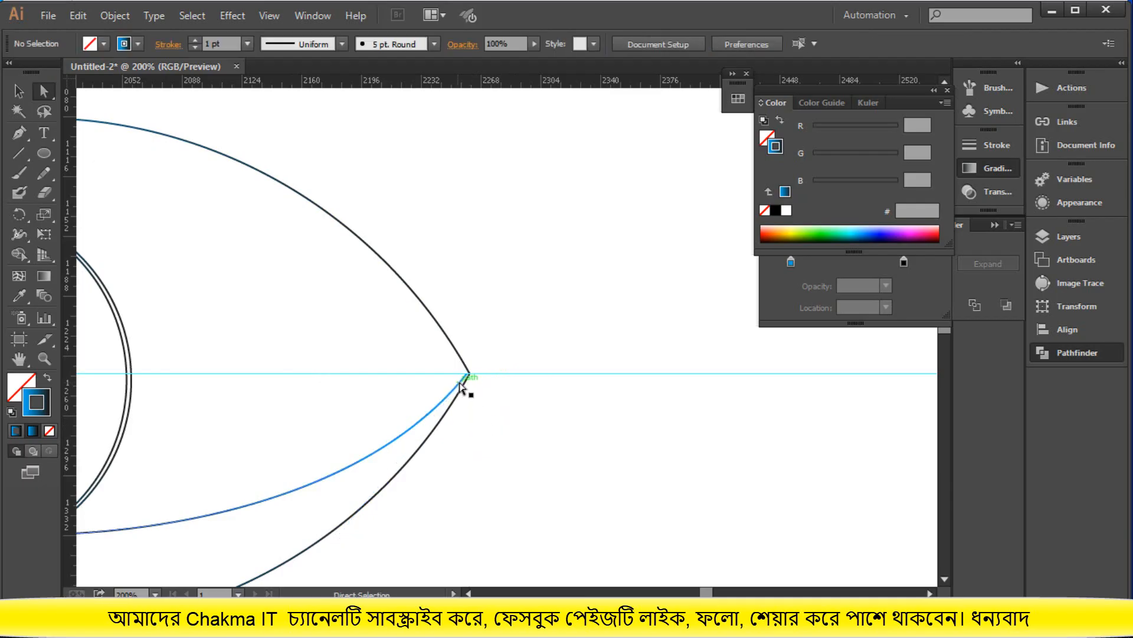
pyautogui.moveTo(469, 374); pyautogui.dragTo(469, 381)
pyautogui.hotkey('ctrl', 'z')
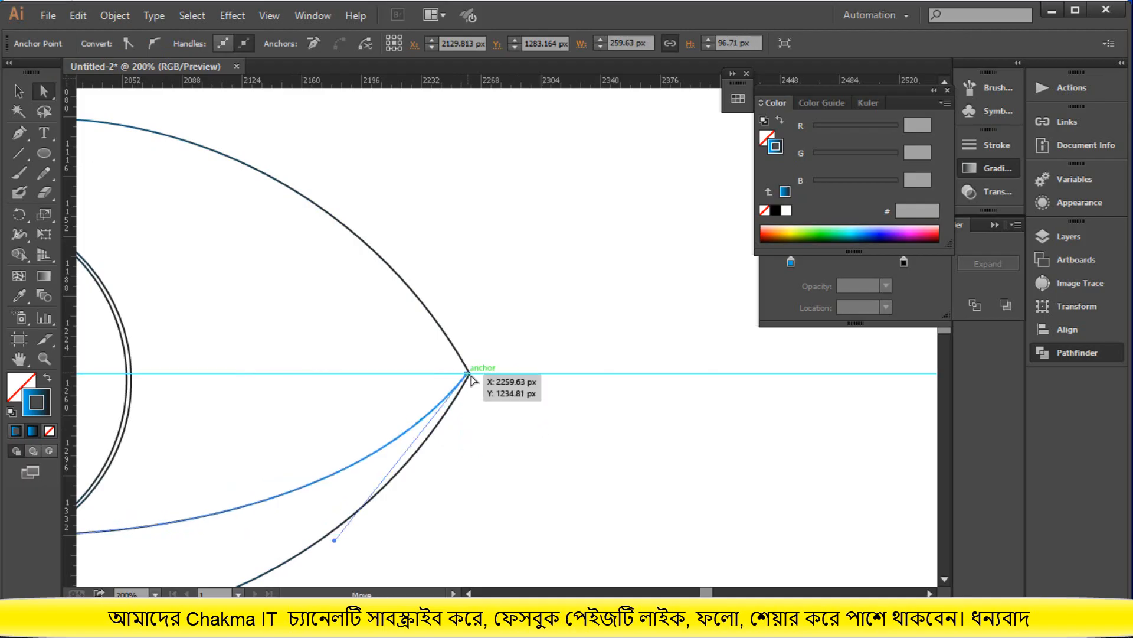
pyautogui.moveTo(467, 375); pyautogui.dragTo(470, 375)
pyautogui.click(517, 419)
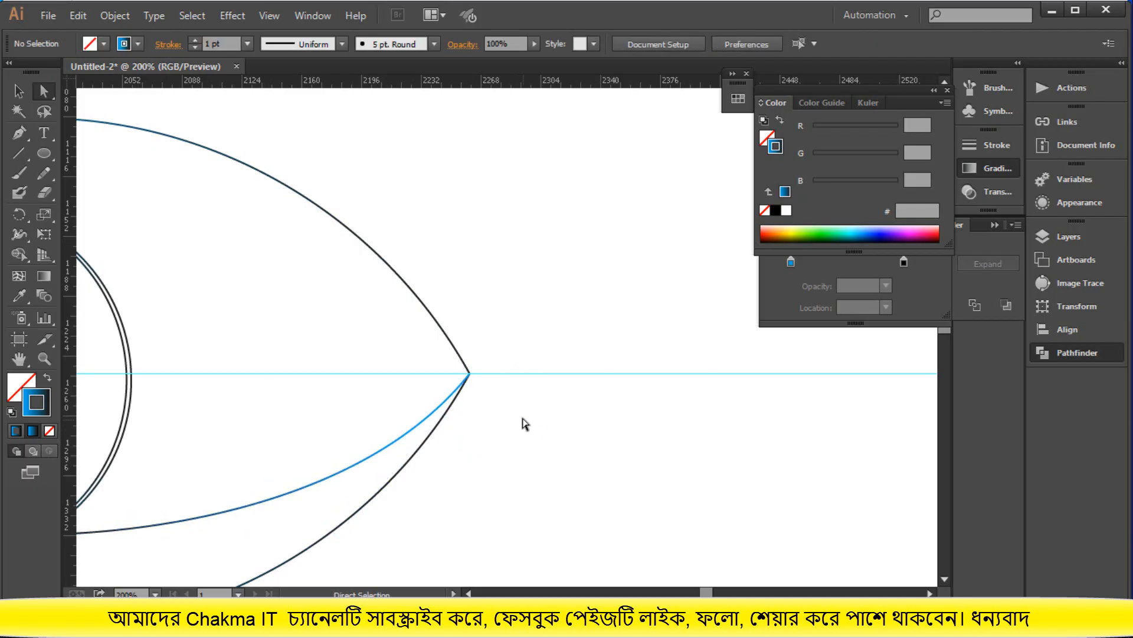
# Delete the horizontal guide and the vertical guide crossing the eye.
pyautogui.scroll(-2, 522, 420)
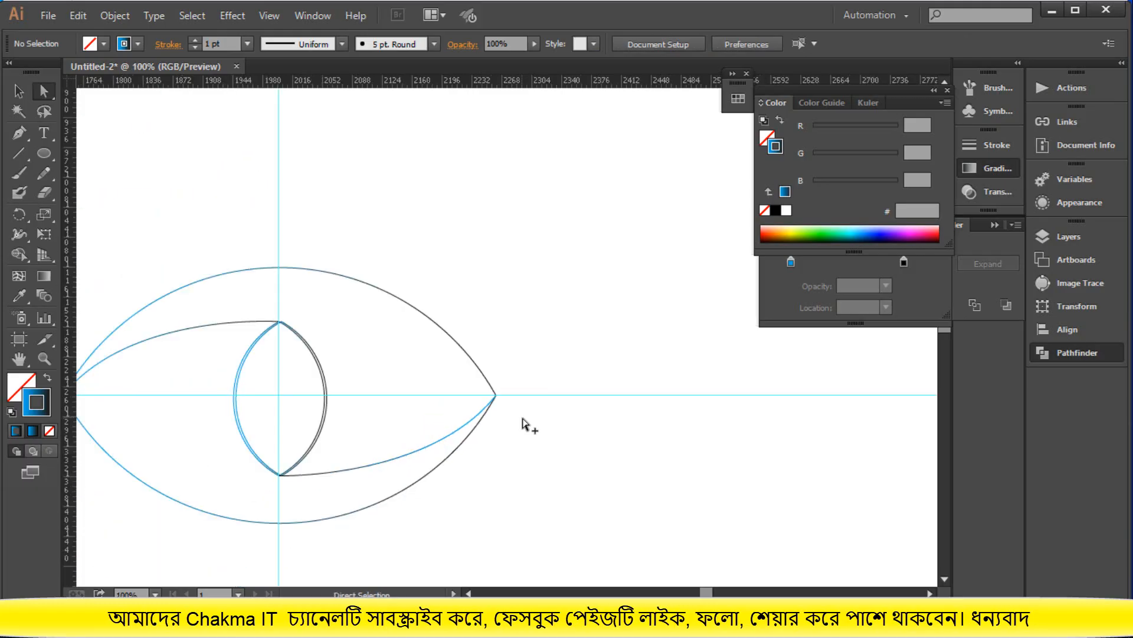
pyautogui.scroll(-1, 523, 421)
pyautogui.moveTo(566, 360); pyautogui.dragTo(569, 410)
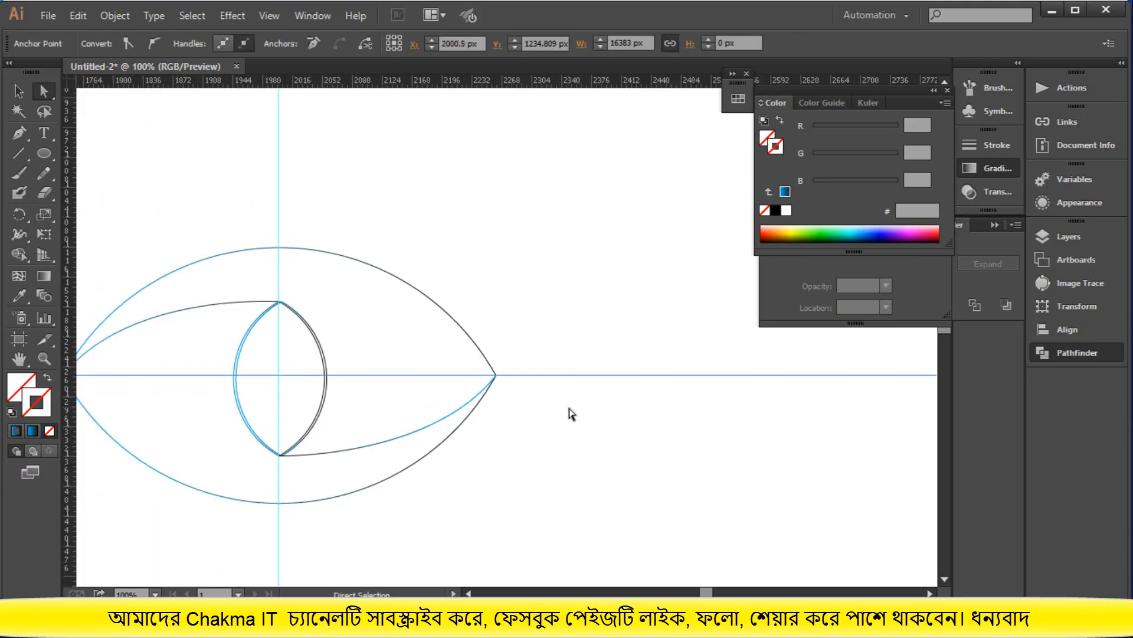
pyautogui.press('Delete')
pyautogui.moveTo(319, 542); pyautogui.dragTo(246, 550)
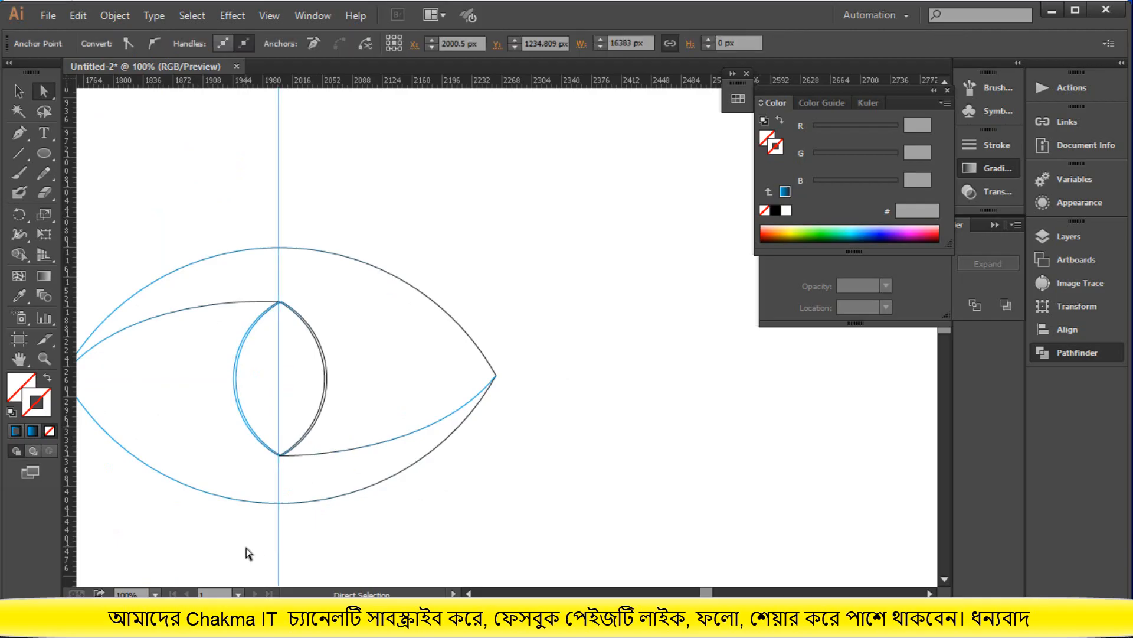
pyautogui.press('Delete')
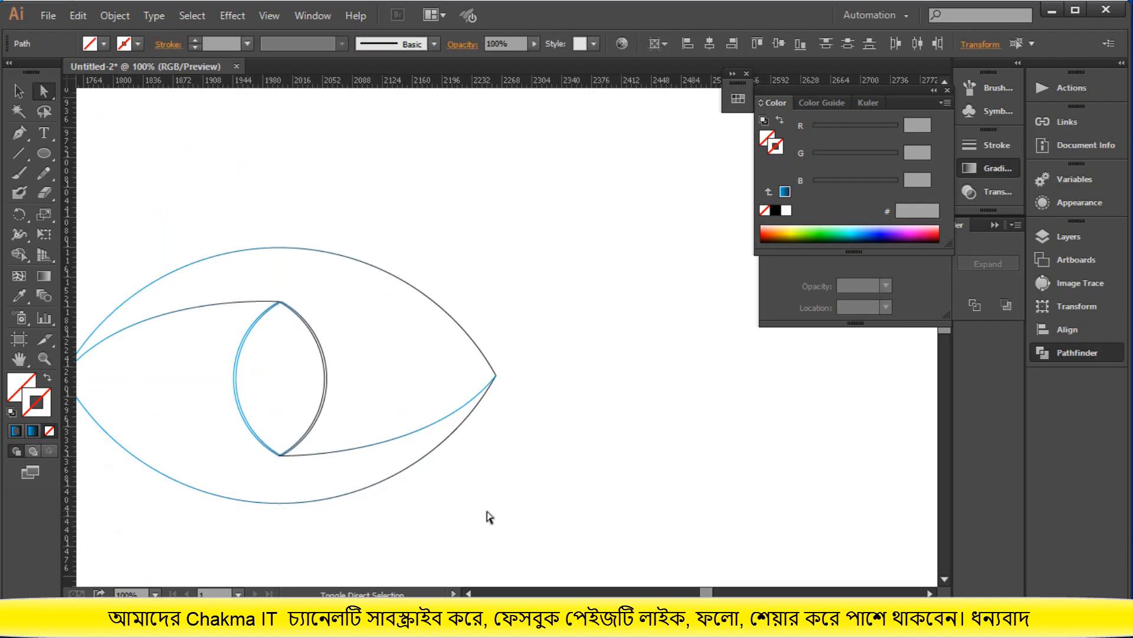
# Clear the selection of the eye paths and hide the rulers.
pyautogui.scroll(-2, 488, 519)
pyautogui.moveTo(248, 366); pyautogui.dragTo(517, 506)
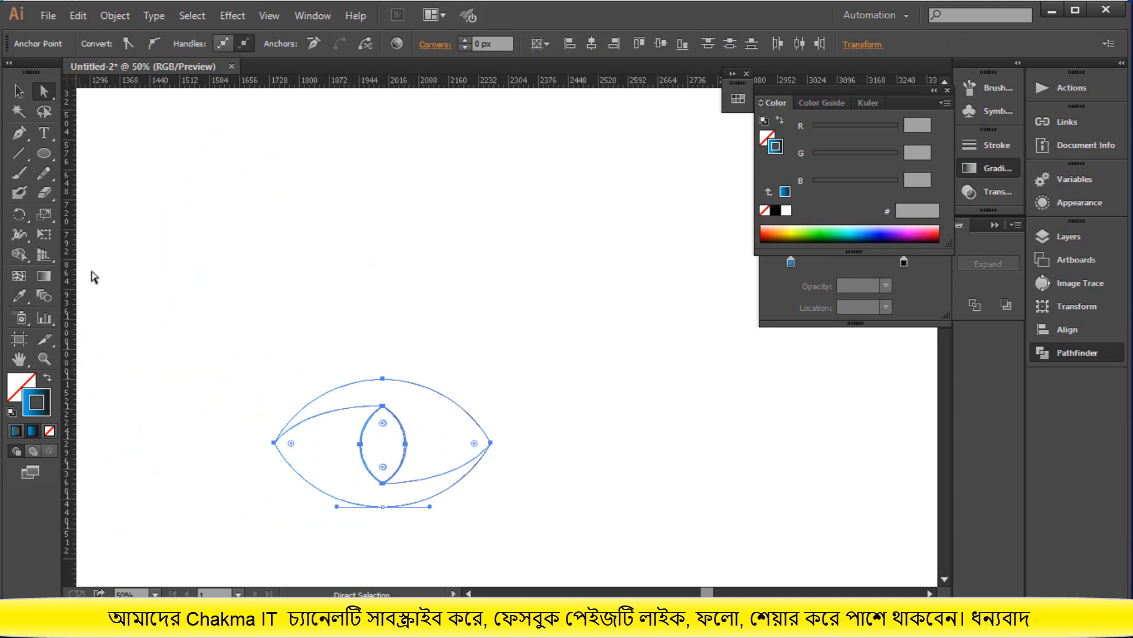
pyautogui.click(291, 335)
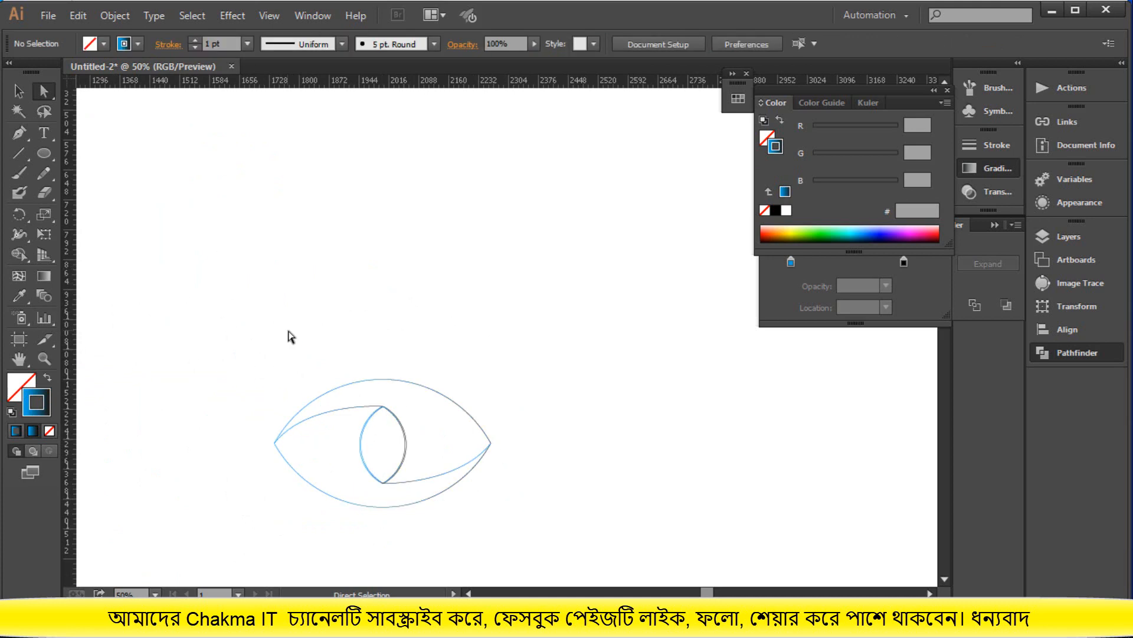
pyautogui.hotkey('ctrl', 'r')
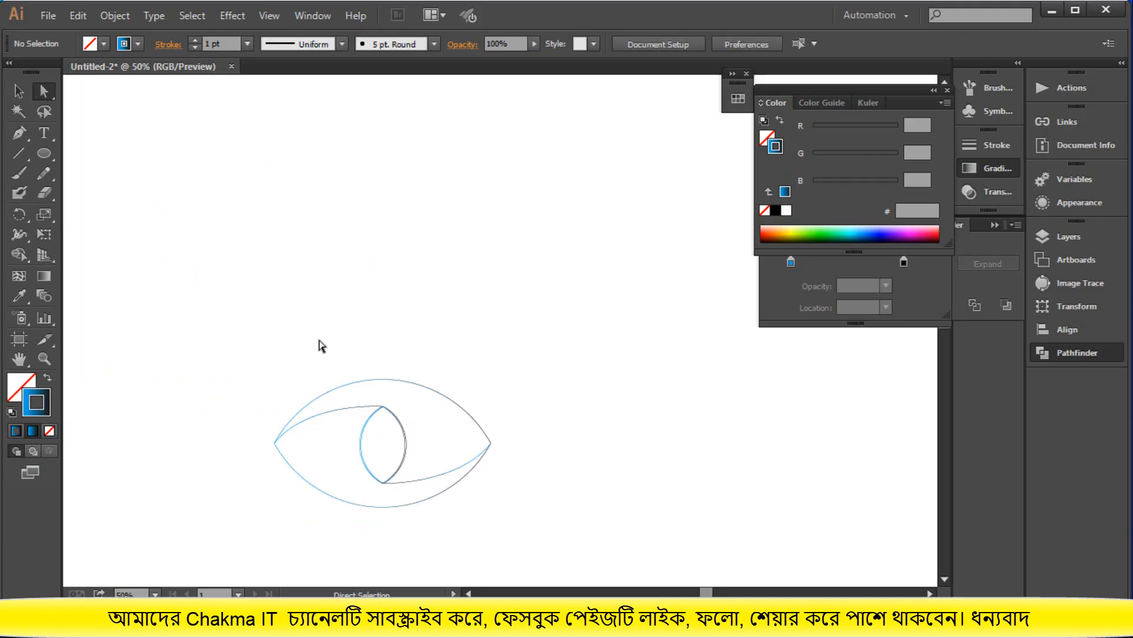
# Select all the eye paths and use the Shape Builder to turn the upper and right region around the pupil into a green shape.
pyautogui.scroll(-1, 295, 331)
pyautogui.moveTo(273, 329); pyautogui.dragTo(558, 485)
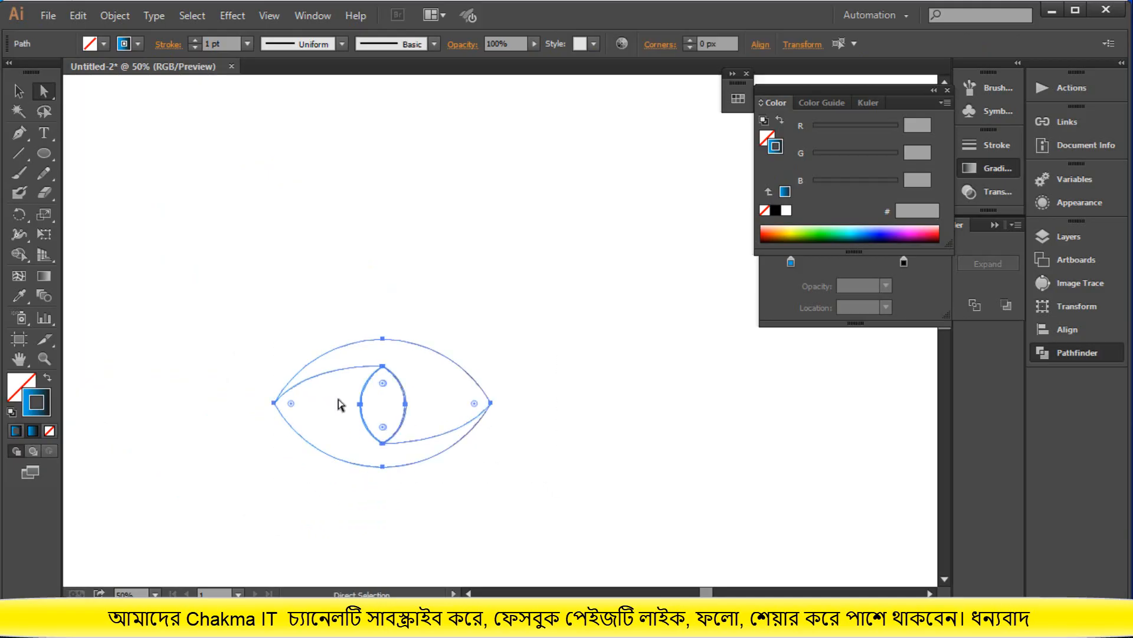
pyautogui.click(20, 256)
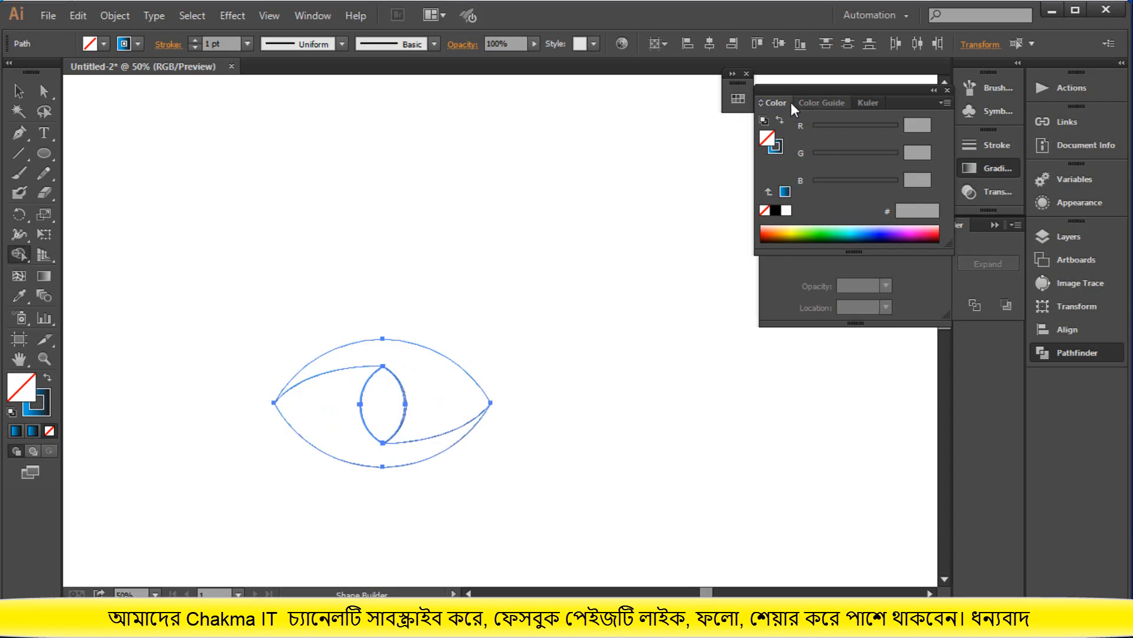
pyautogui.click(736, 76)
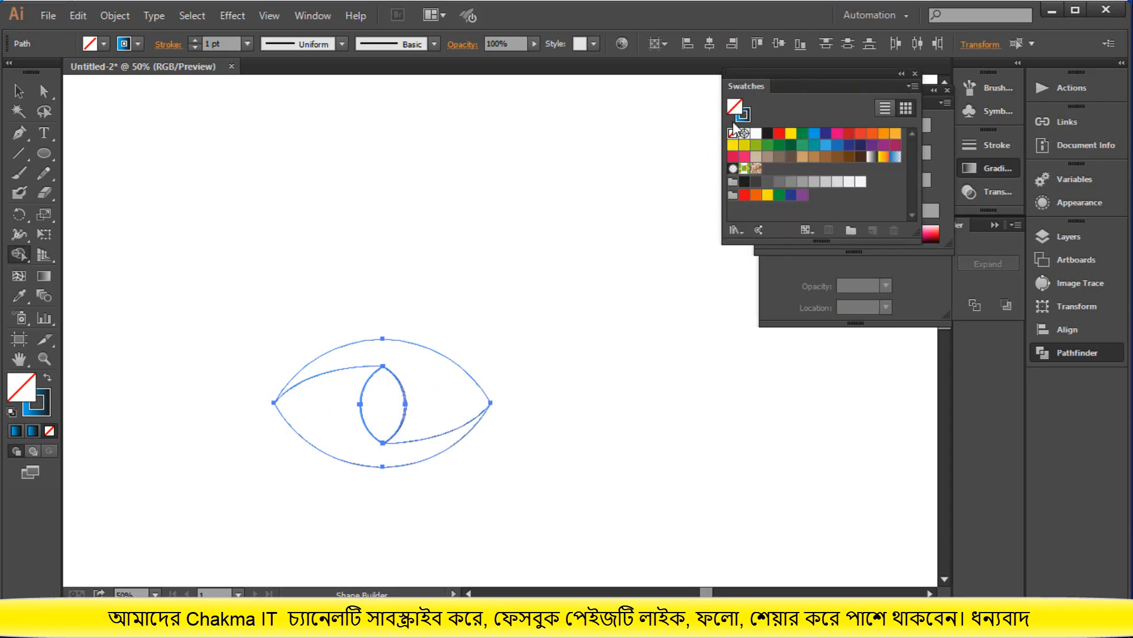
pyautogui.click(779, 195)
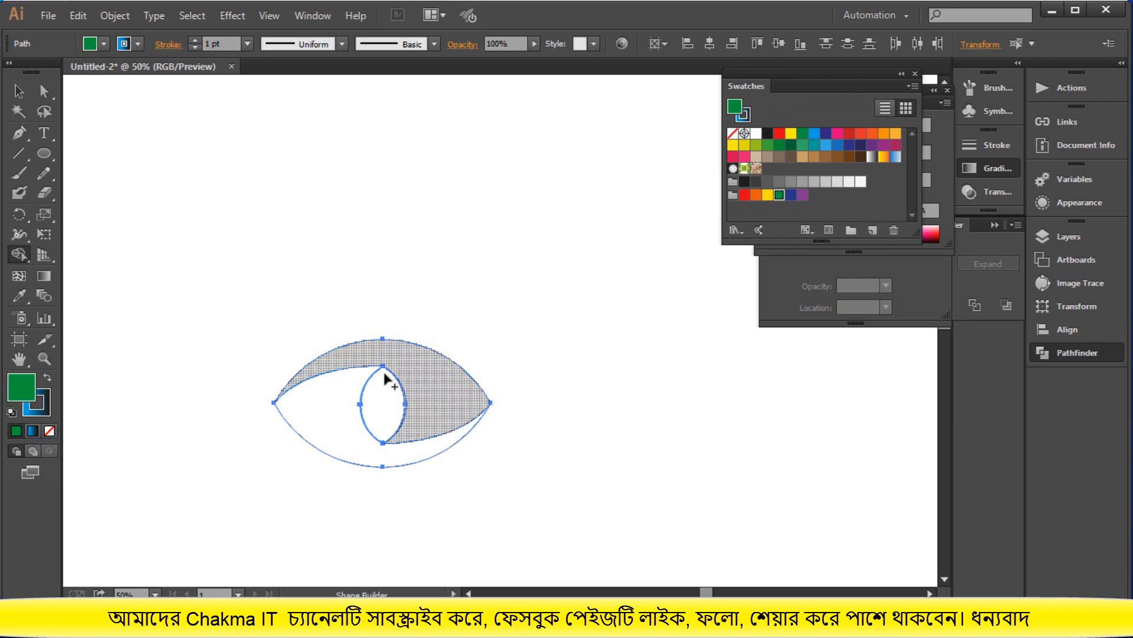
pyautogui.click(431, 387)
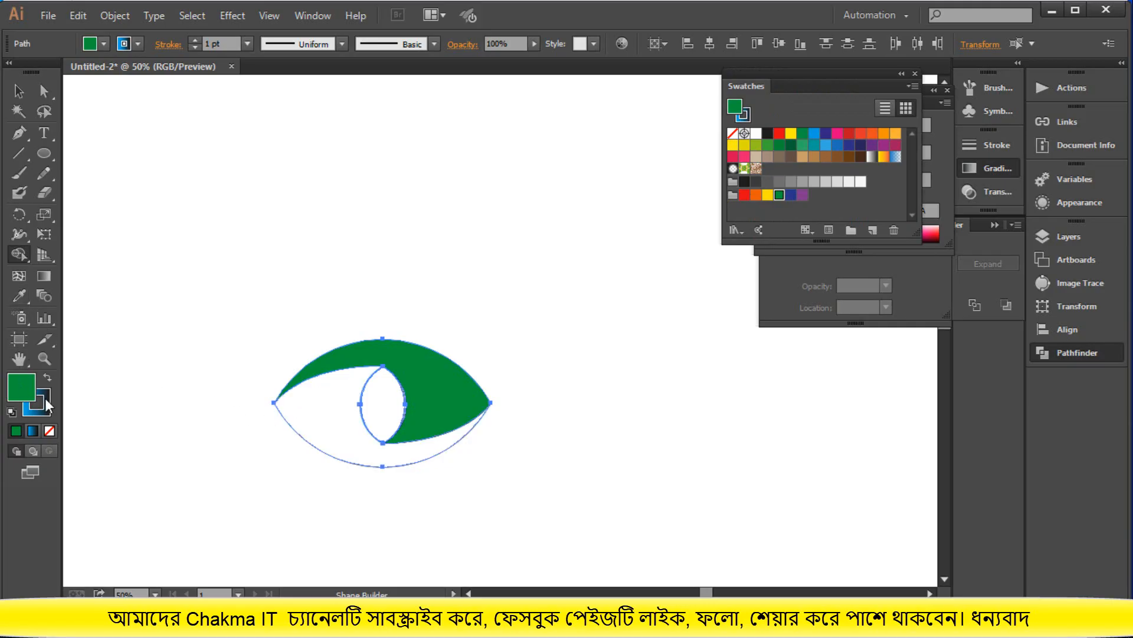
# Sample the blank canvas to give the eye shapes a white fill without a stroke, then try a magenta fill and undo it.
pyautogui.click(20, 293)
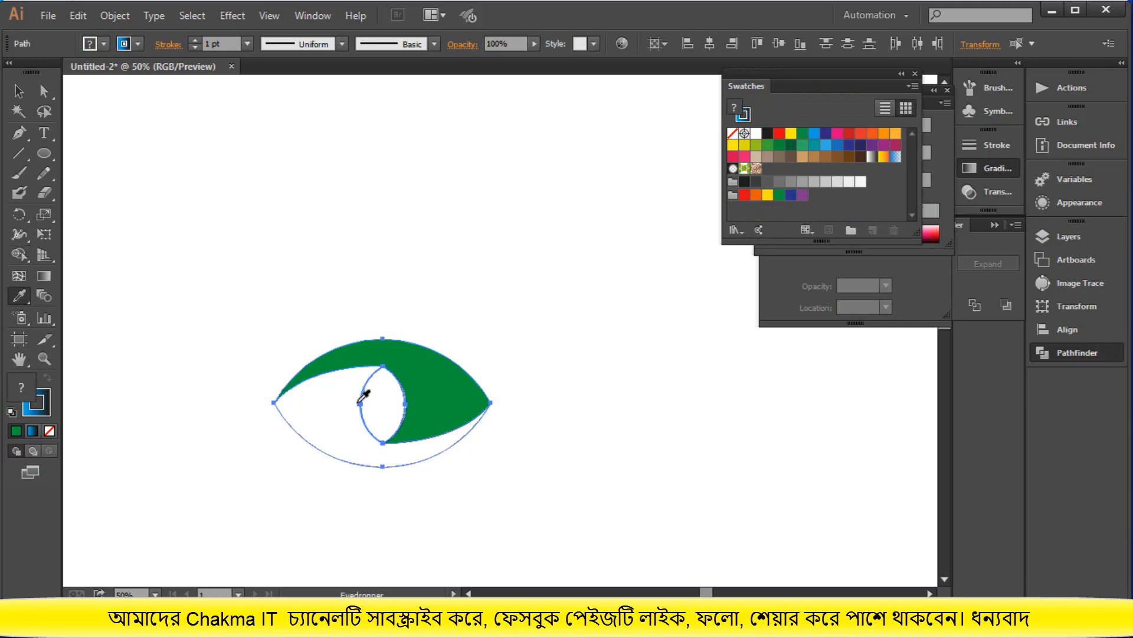
pyautogui.click(93, 391)
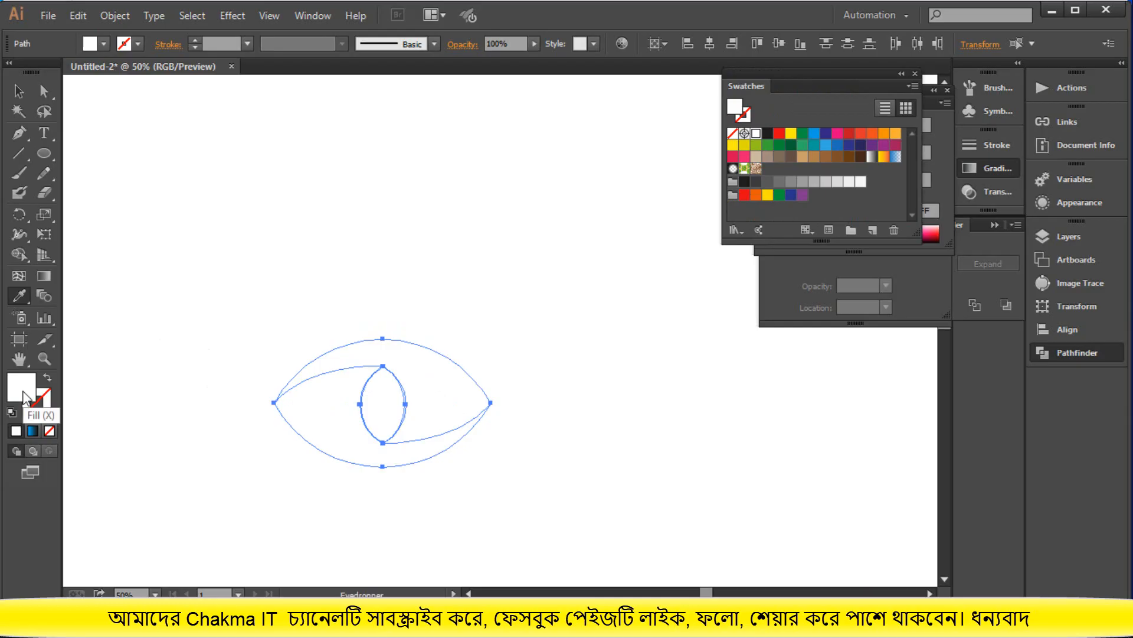
pyautogui.doubleClick(23, 391)
pyautogui.moveTo(473, 295); pyautogui.dragTo(551, 206)
pyautogui.click(711, 207)
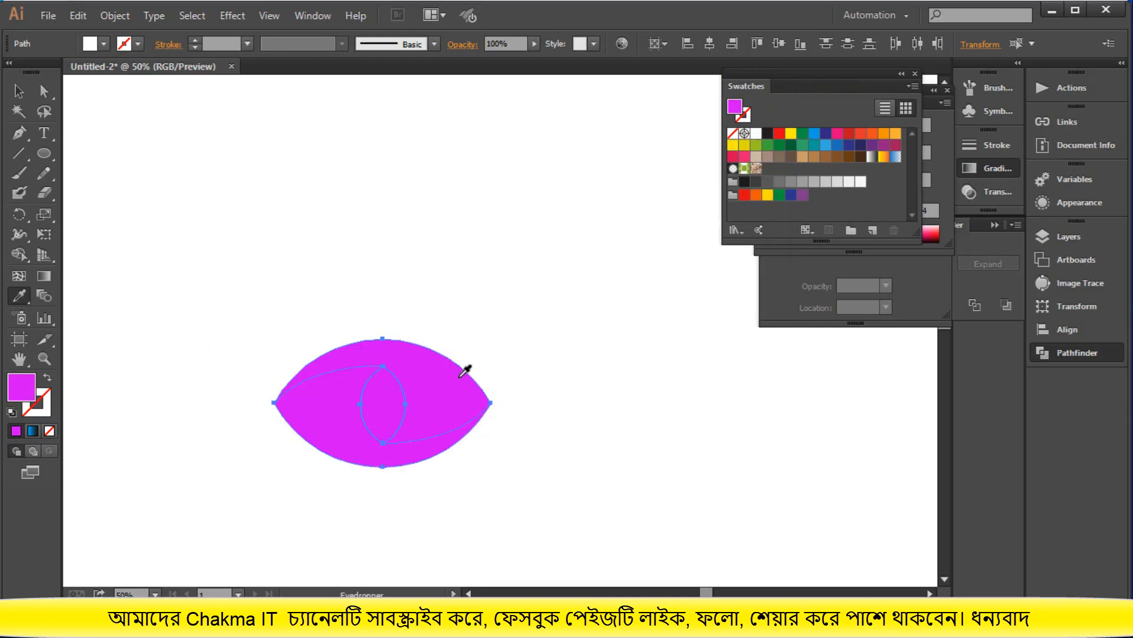
pyautogui.click(18, 91)
pyautogui.click(605, 450)
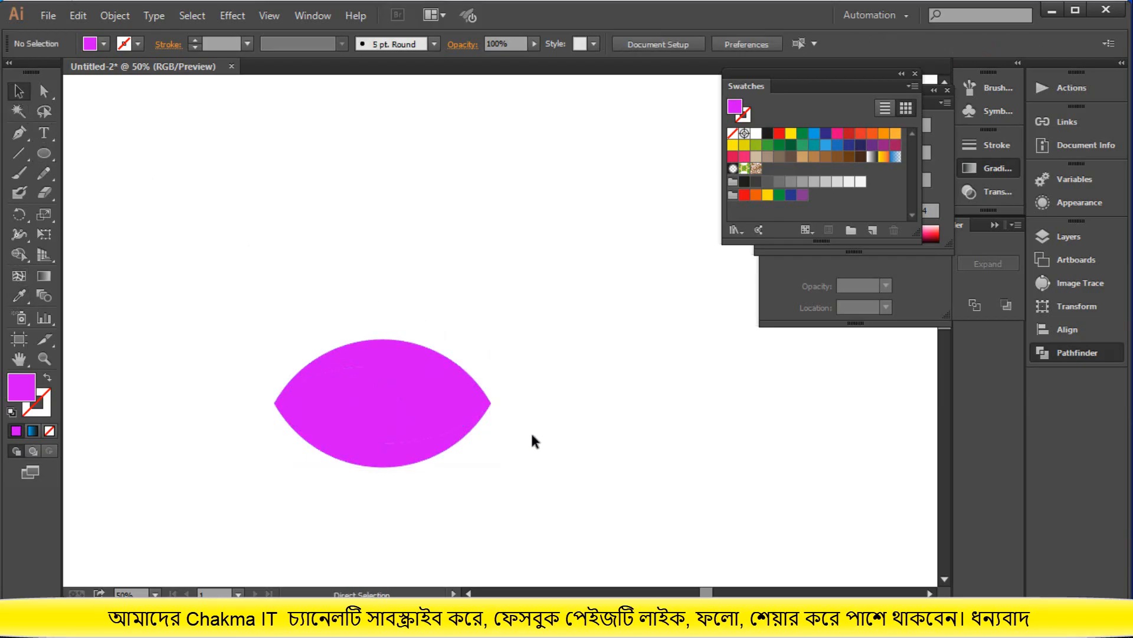
pyautogui.hotkey('ctrl', 'z')
# Fill the selected eye shapes with the blue-to-black linear gradient, adding a green stop at the 3.21% location.
pyautogui.click(446, 396)
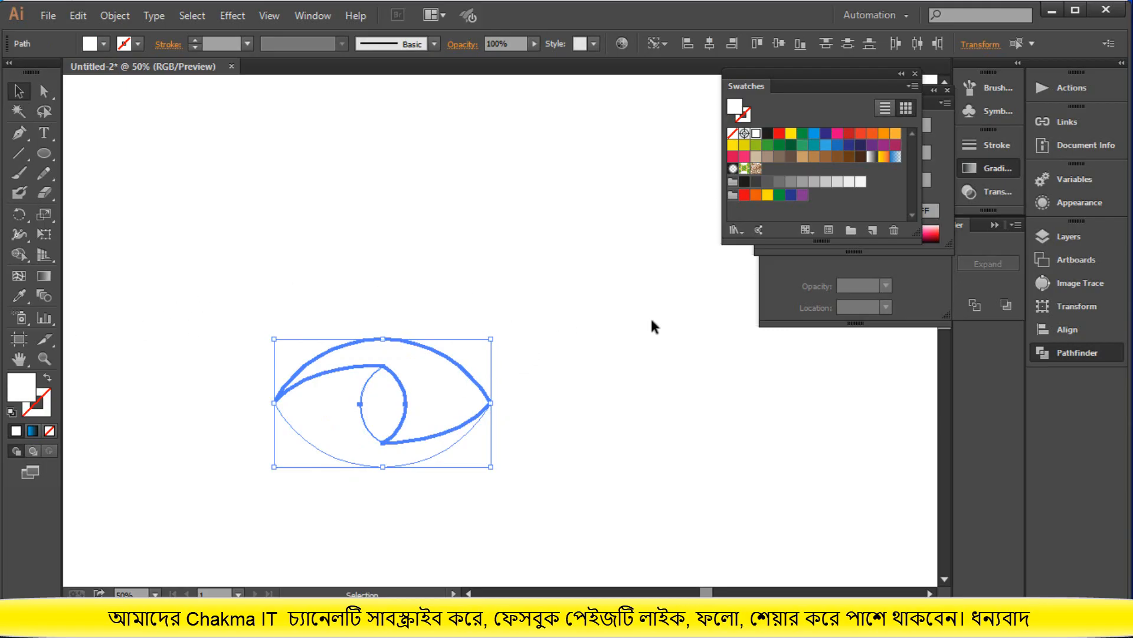
pyautogui.click(903, 73)
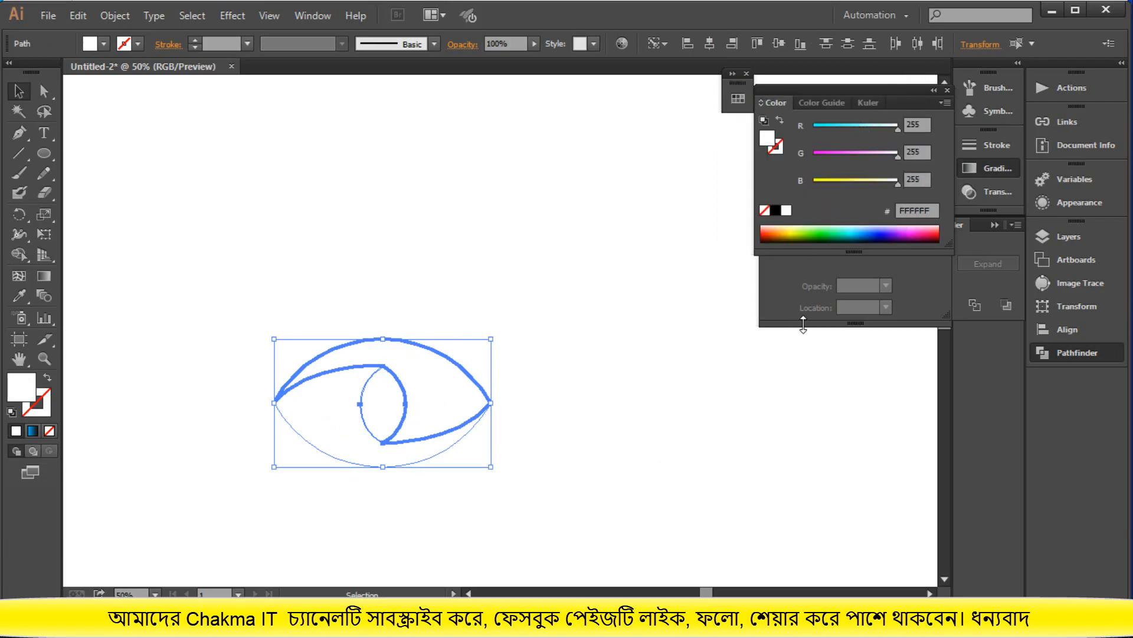
pyautogui.click(983, 167)
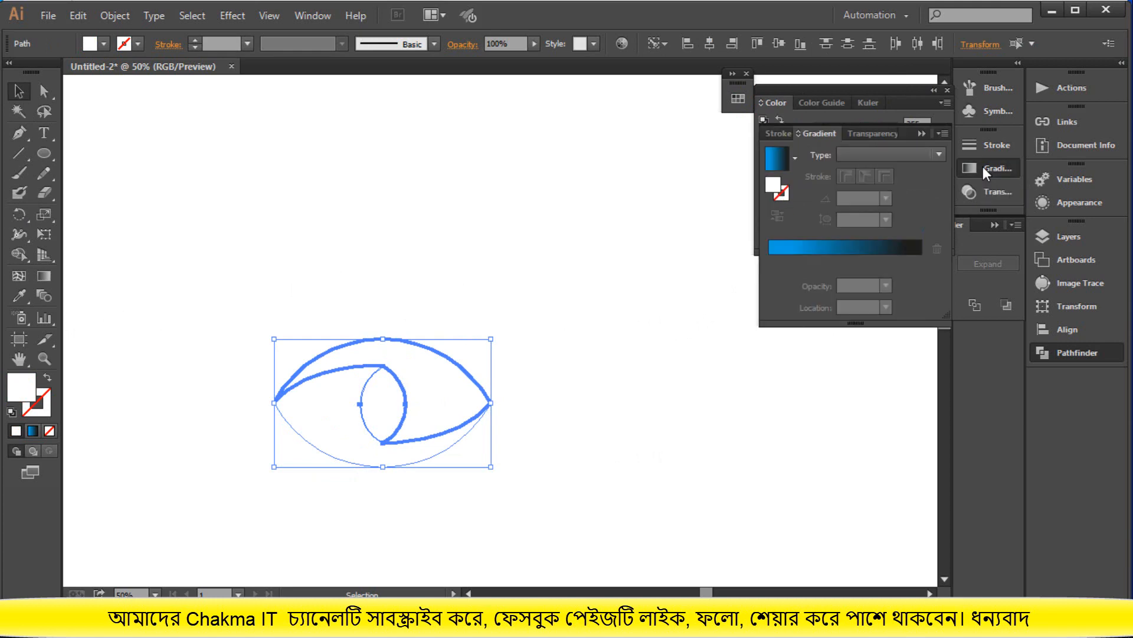
pyautogui.click(738, 98)
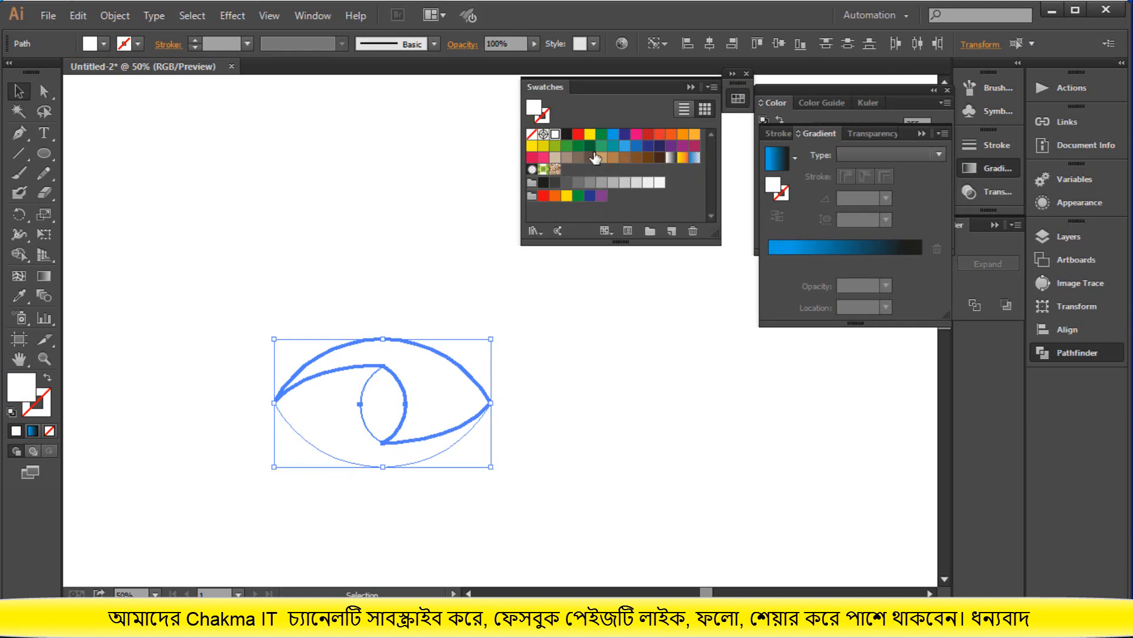
pyautogui.moveTo(578, 145); pyautogui.dragTo(773, 253)
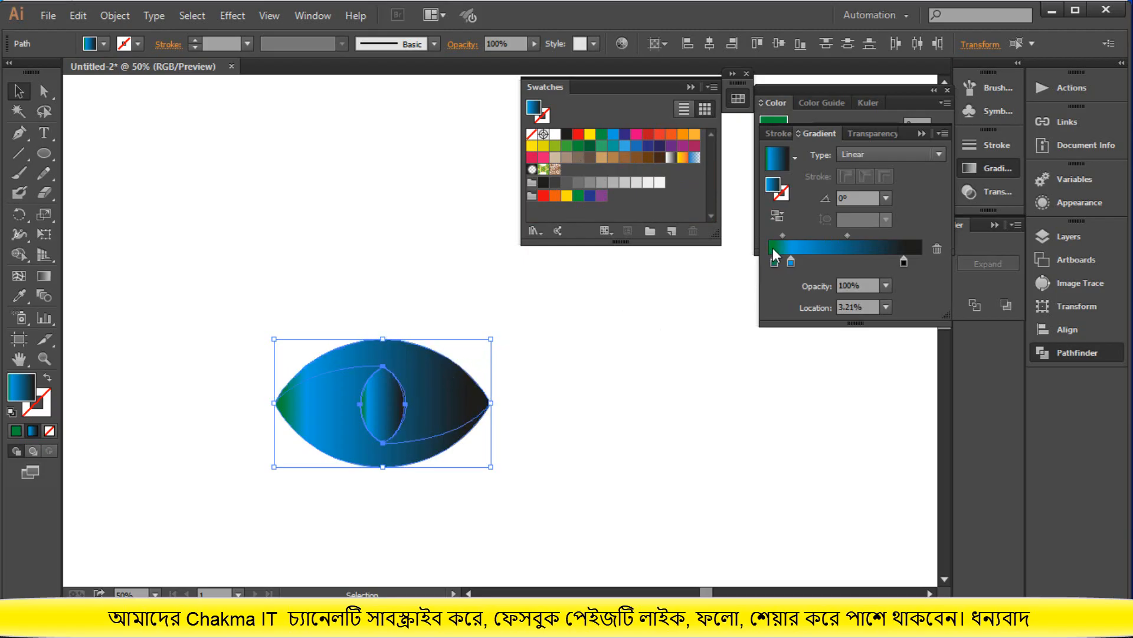
# Try a light gray fill on the eye's lower-left region, then reapply the green-blue-black linear gradient to it.
pyautogui.click(19, 297)
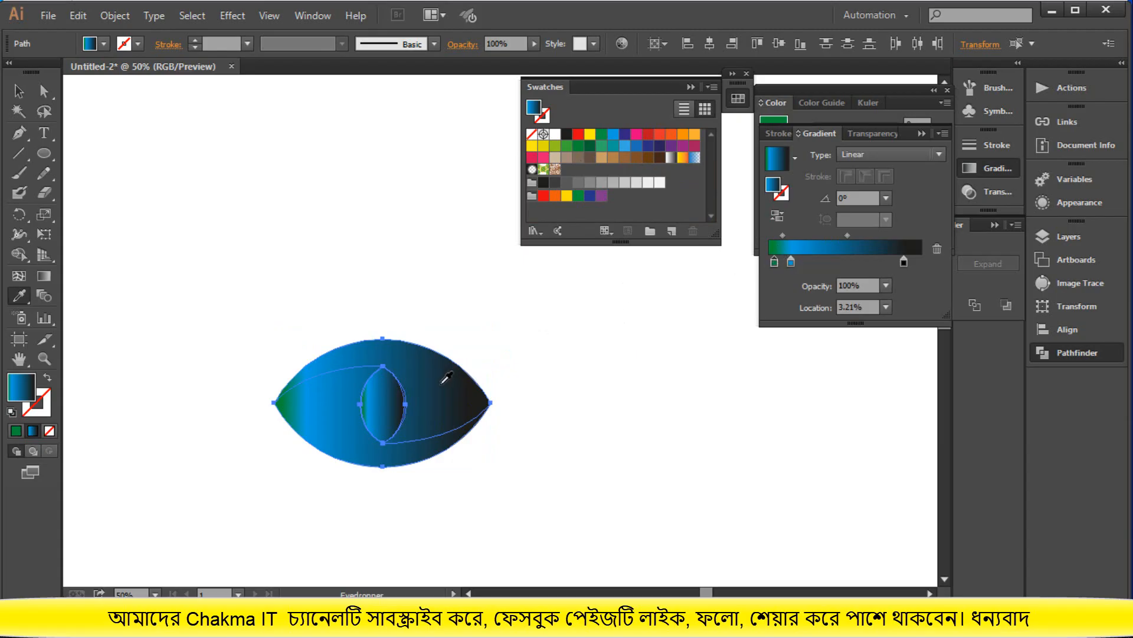
pyautogui.click(20, 91)
pyautogui.click(374, 300)
pyautogui.click(339, 443)
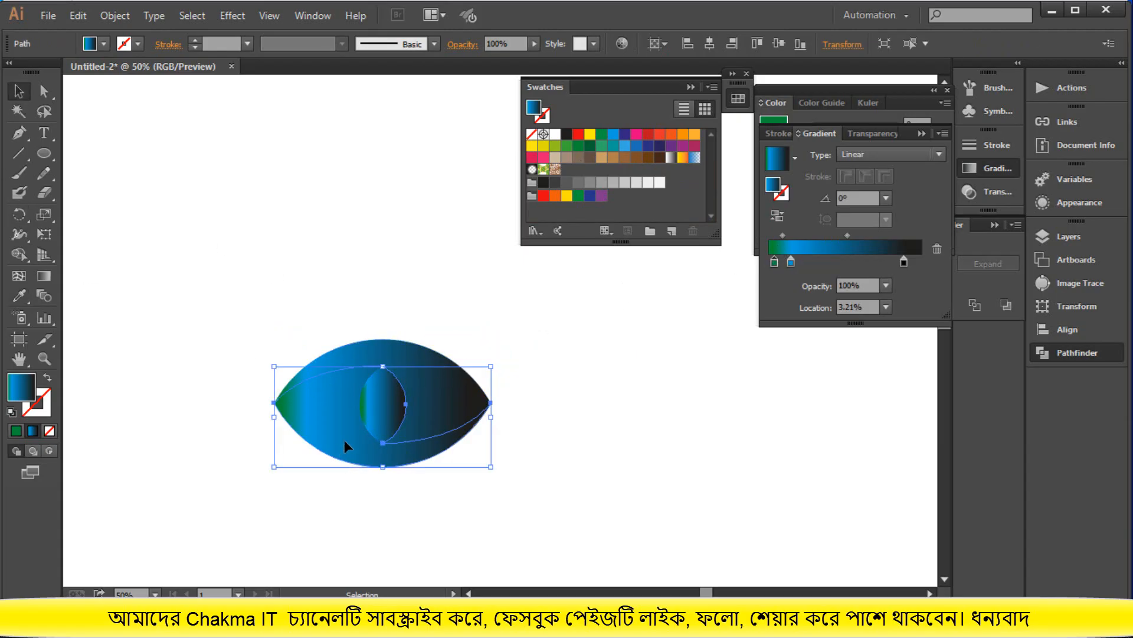
pyautogui.click(20, 295)
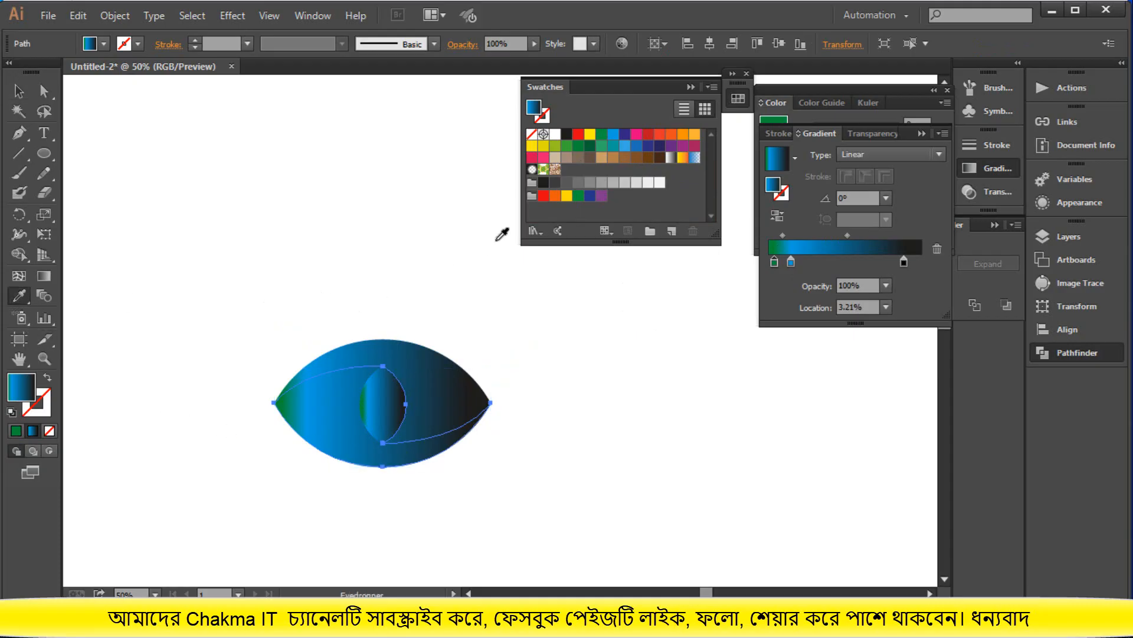
pyautogui.click(613, 183)
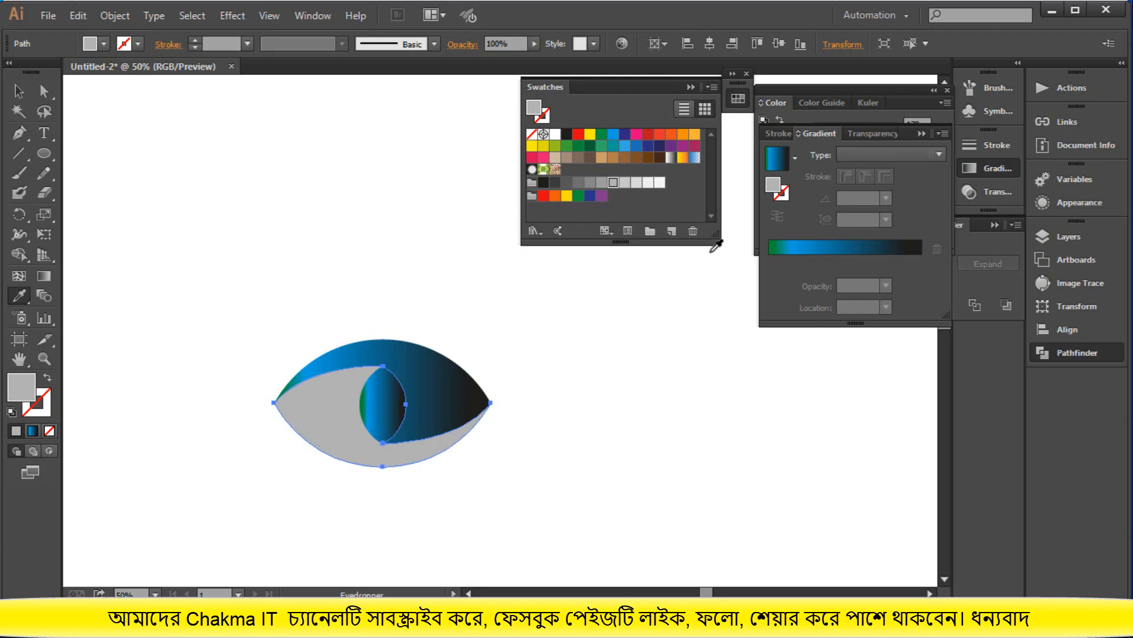
pyautogui.click(806, 245)
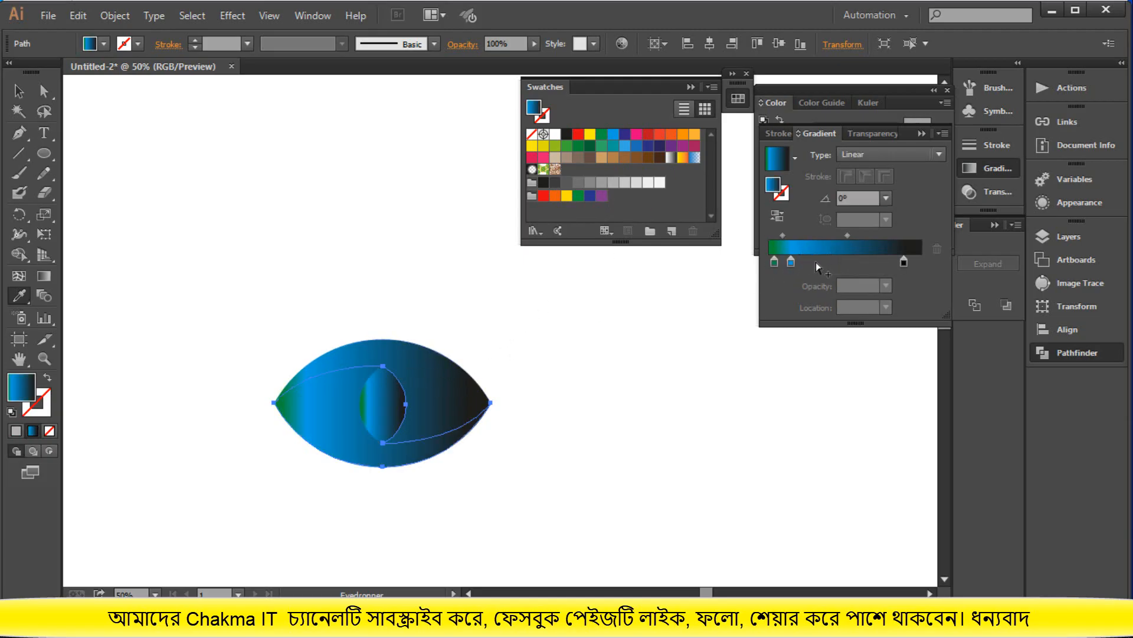
# Fill the pointed oval pupil in the middle of the eye with the lightest, near-white gray swatch.
pyautogui.click(19, 91)
pyautogui.hotkey('ctrl', 'shift', 'a')
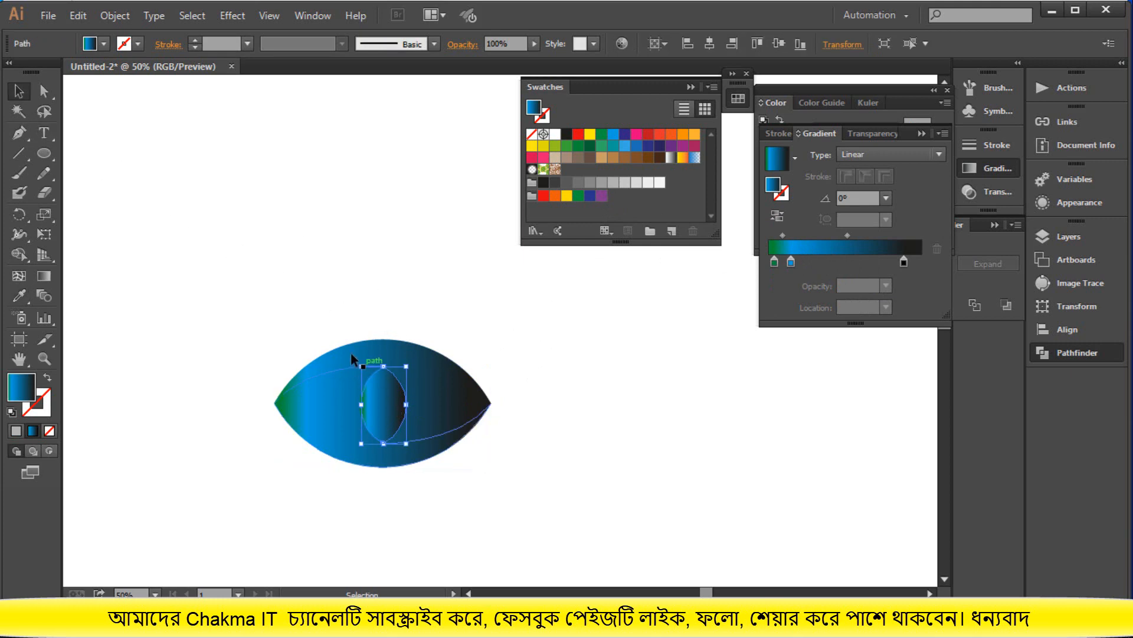
pyautogui.click(658, 183)
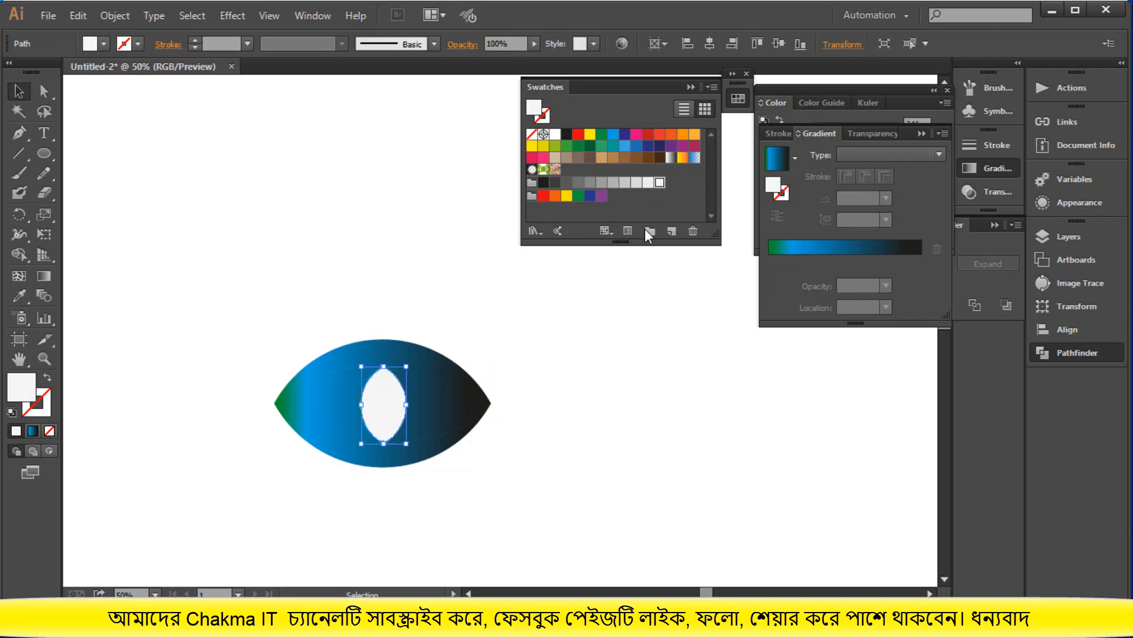
# Fill the eye's upper-right region around the pupil with a medium gray swatch.
pyautogui.click(381, 357)
pyautogui.press('i')
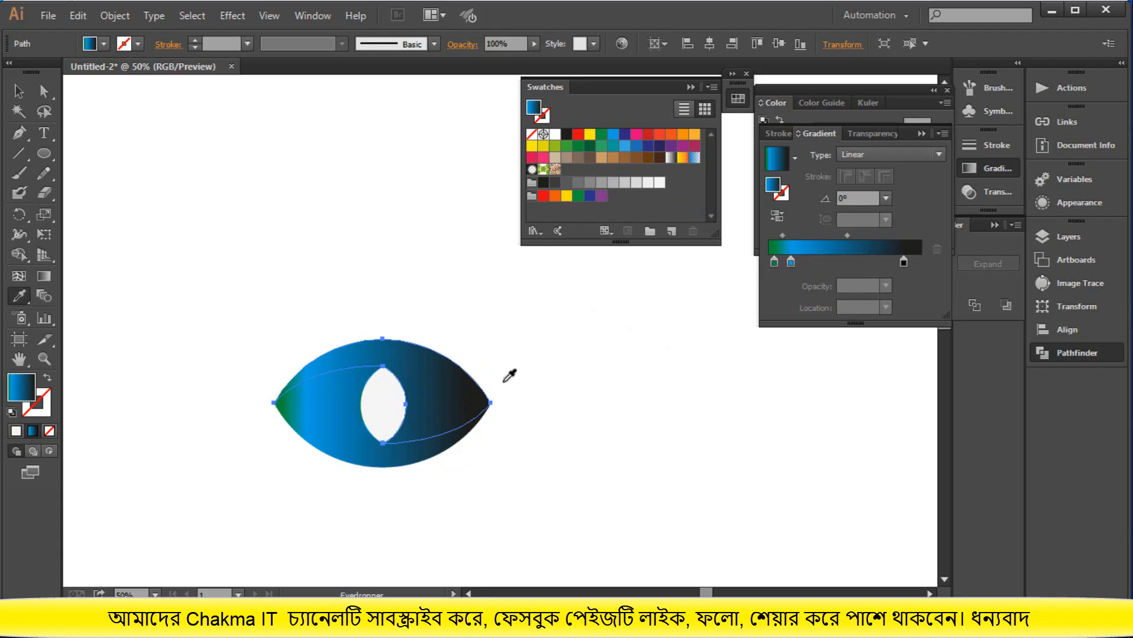
pyautogui.click(18, 91)
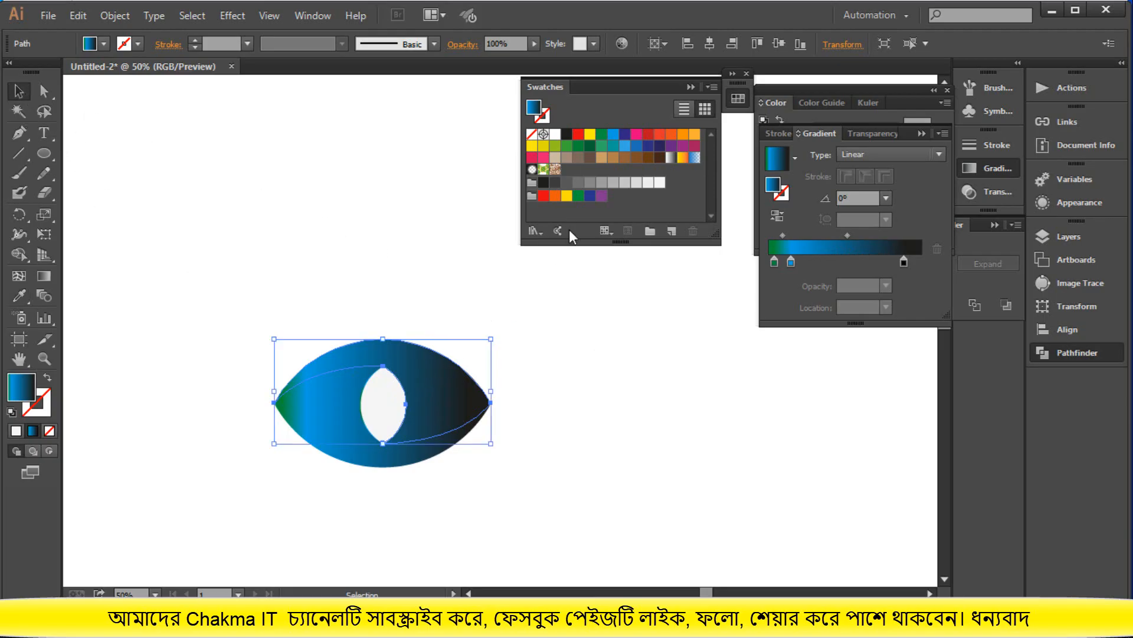
pyautogui.click(590, 182)
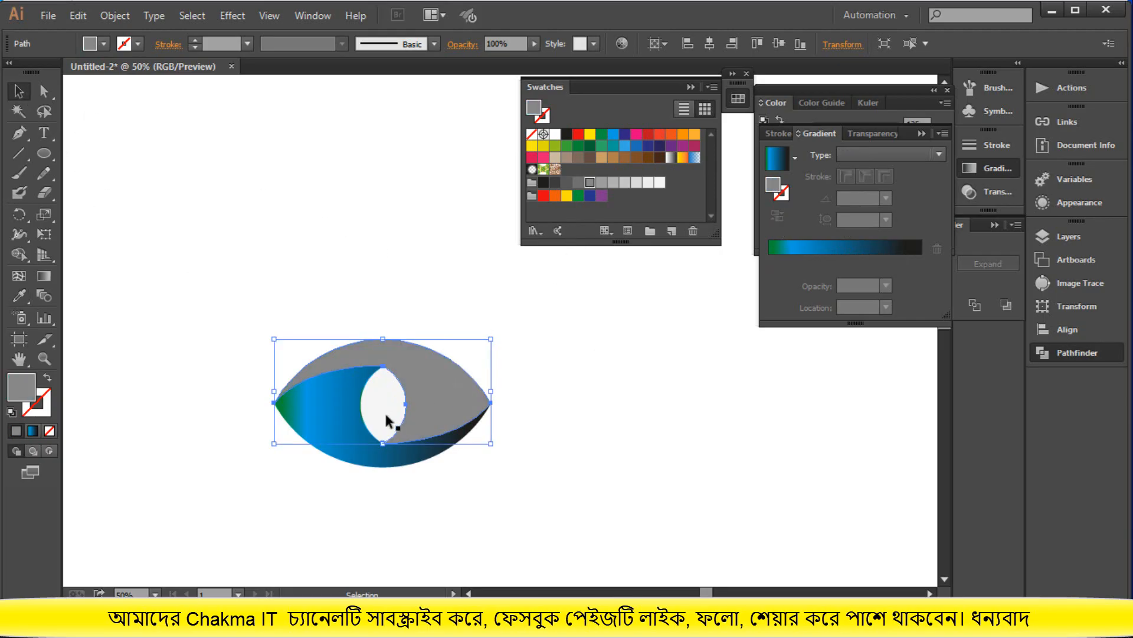
# Fill the eye's lower-left region with a dark gray swatch and clear the selection.
pyautogui.click(345, 426)
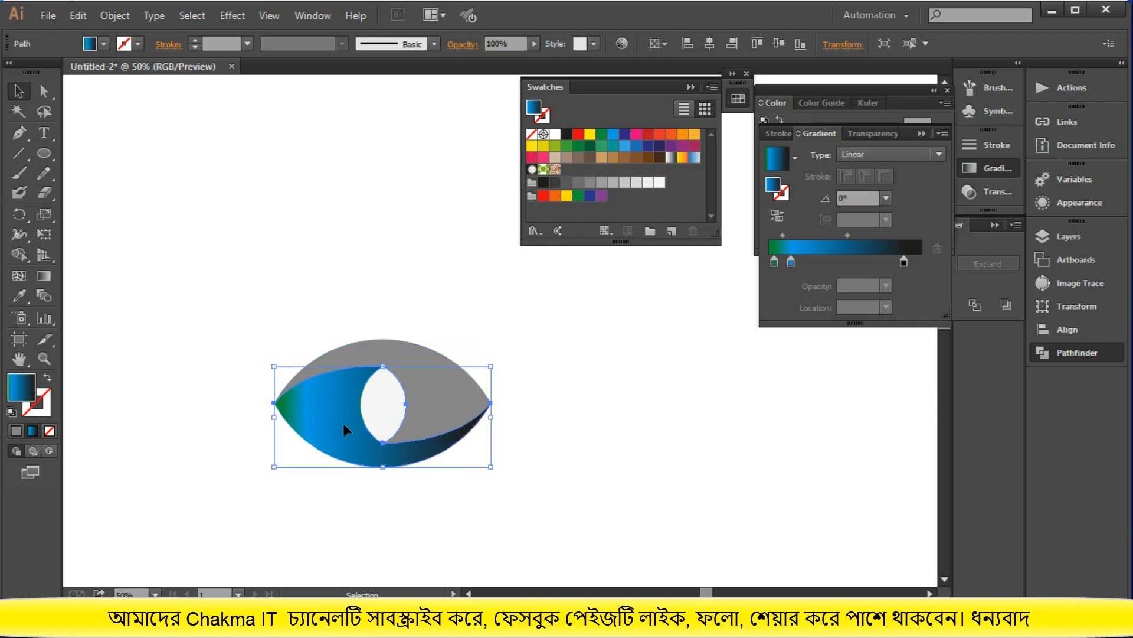
pyautogui.click(21, 296)
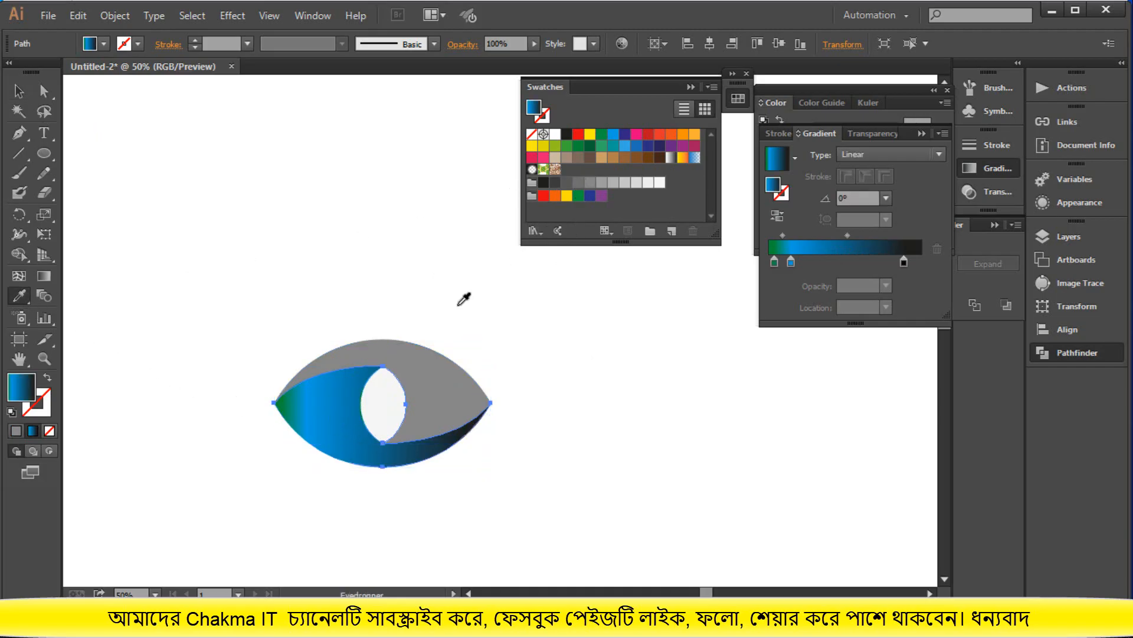
pyautogui.click(567, 183)
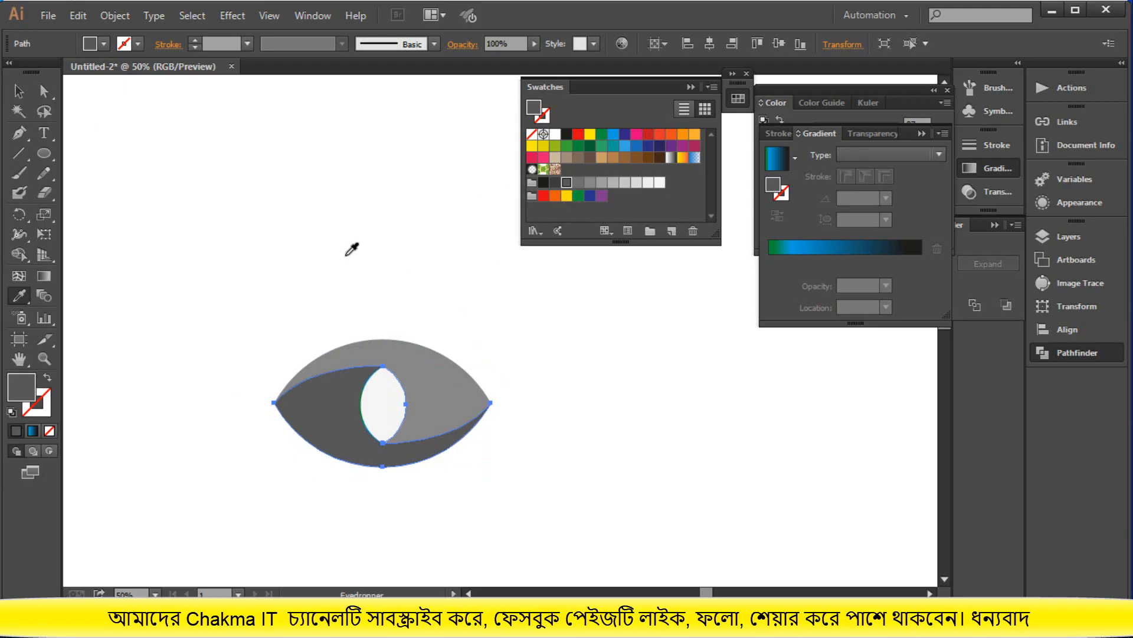
pyautogui.click(20, 92)
pyautogui.click(257, 271)
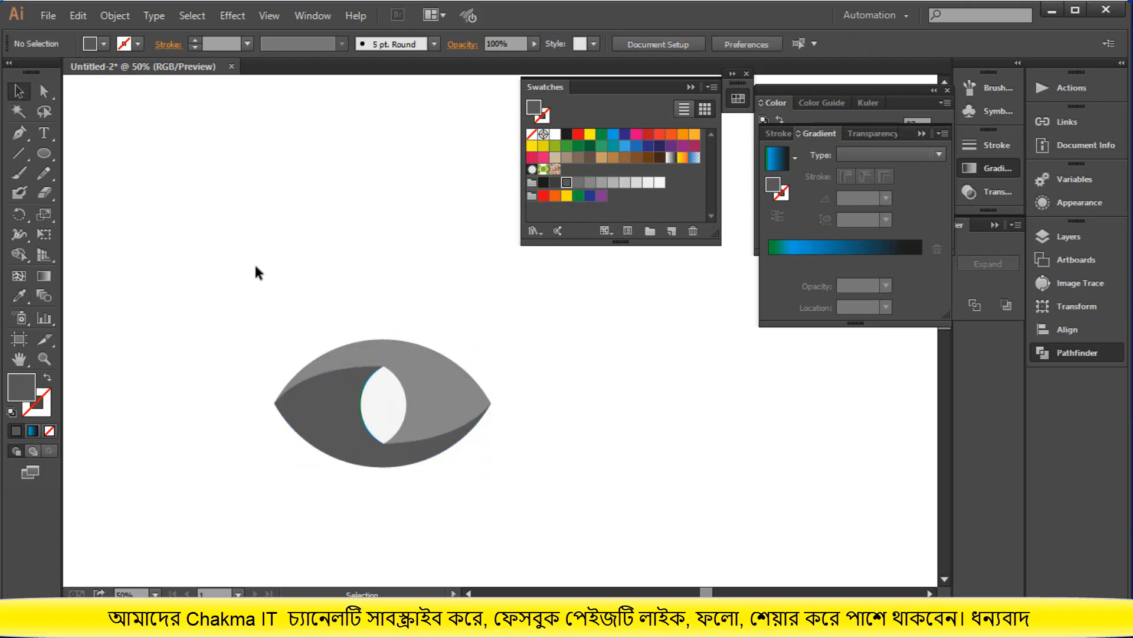
# Draw a small dark gray circle centred in the near-white pointed oval with the Ellipse tool.
pyautogui.scroll(-1, 281, 266)
pyautogui.moveTo(252, 270); pyautogui.dragTo(494, 430)
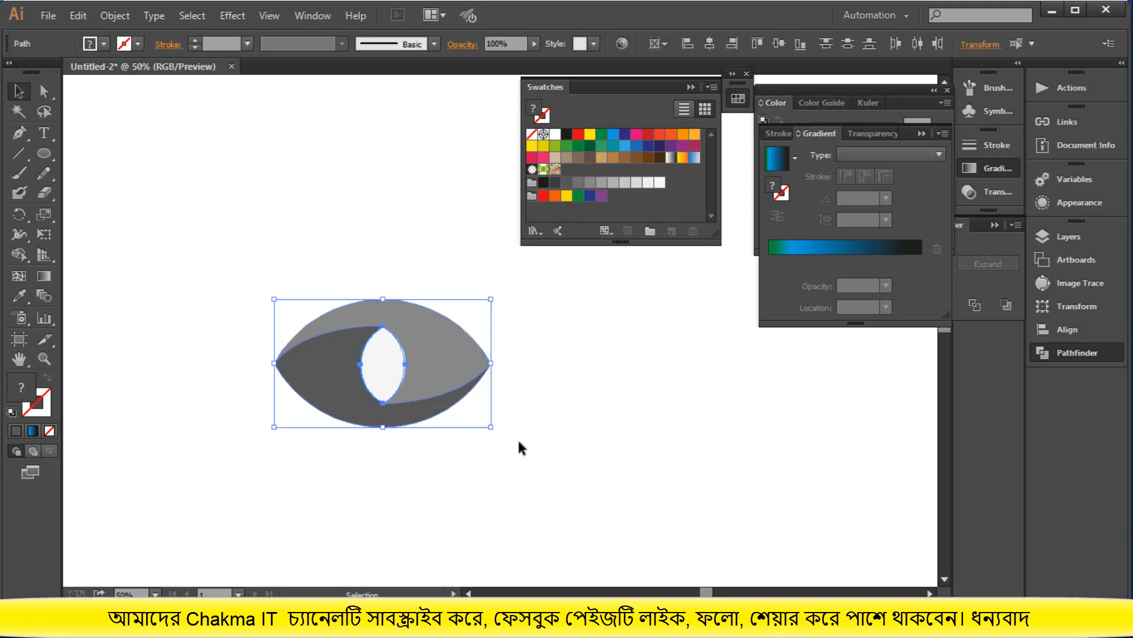
pyautogui.click(521, 380)
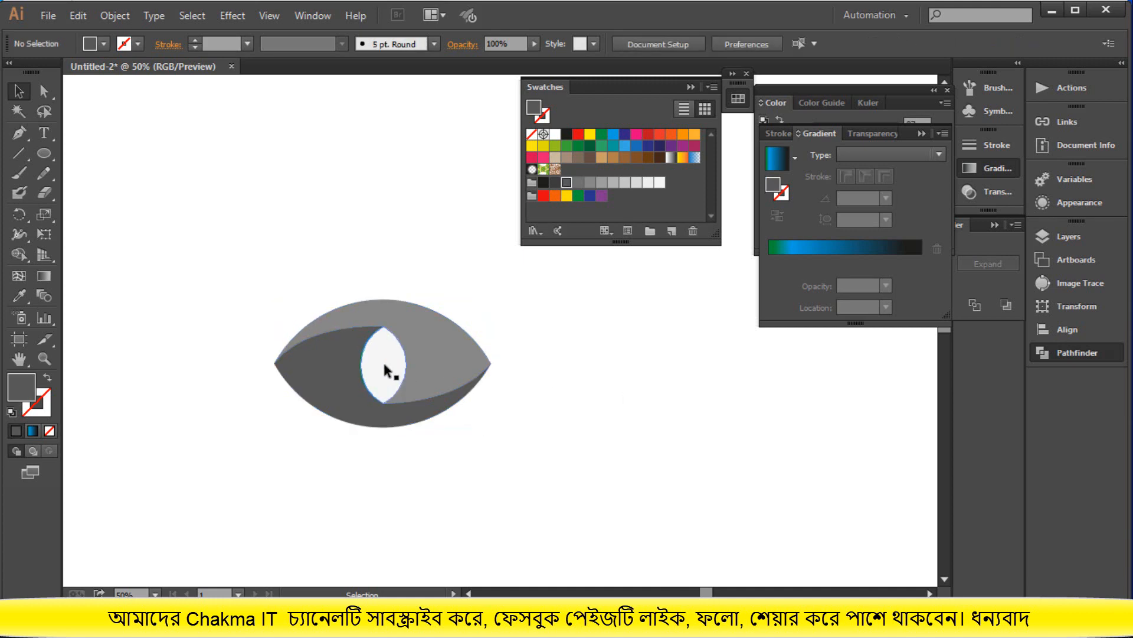
pyautogui.click(44, 153)
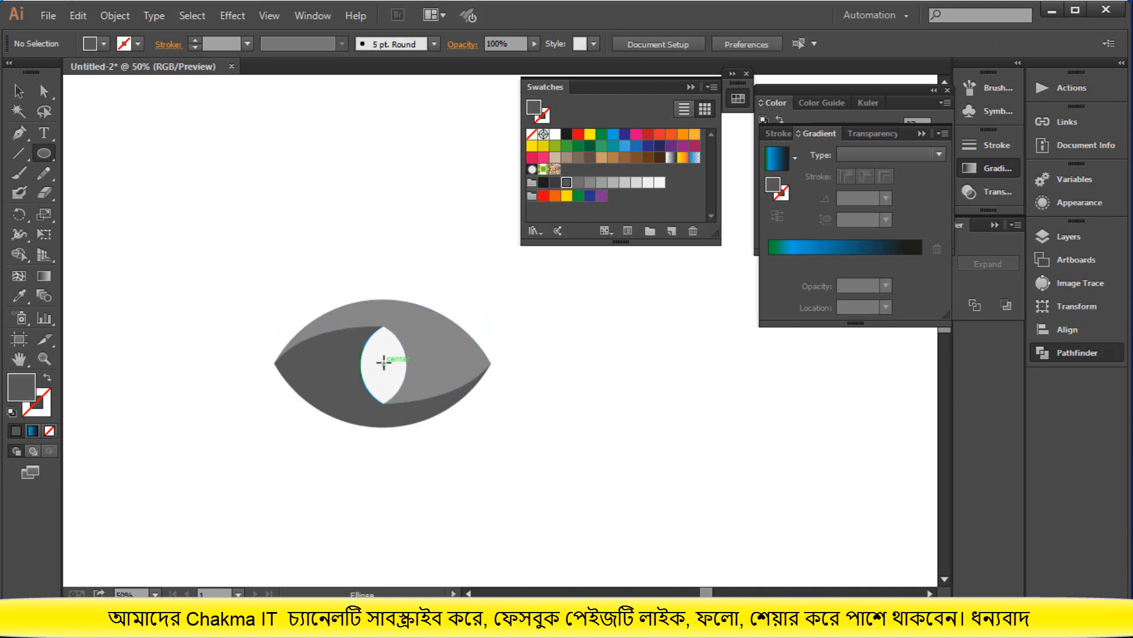
pyautogui.moveTo(381, 363); pyautogui.dragTo(389, 370)
pyautogui.click(19, 90)
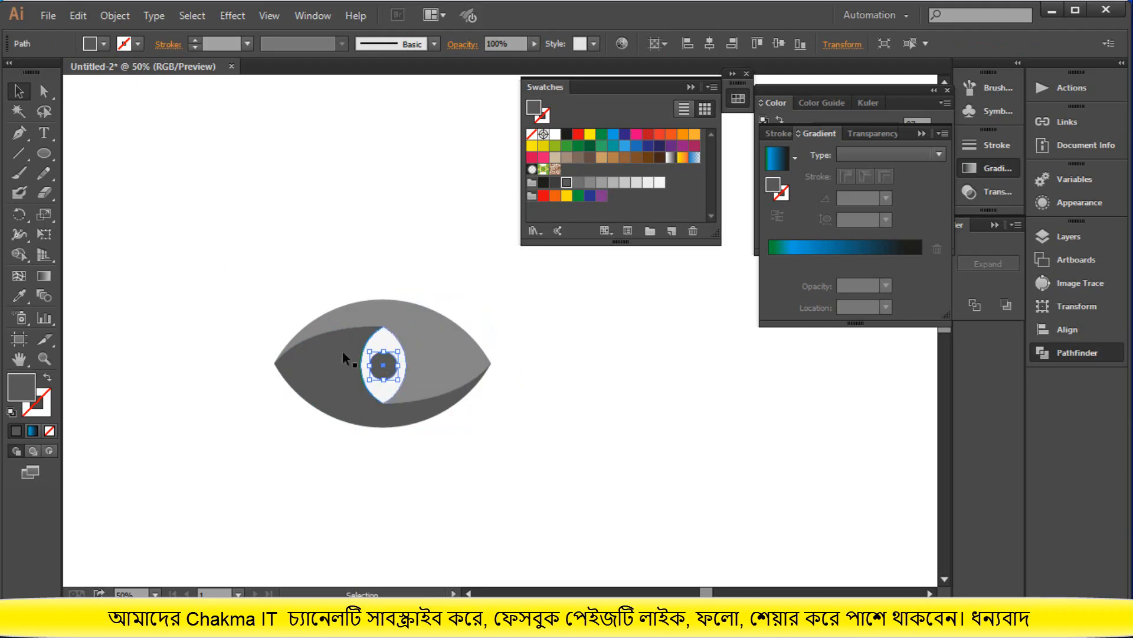
pyautogui.click(179, 254)
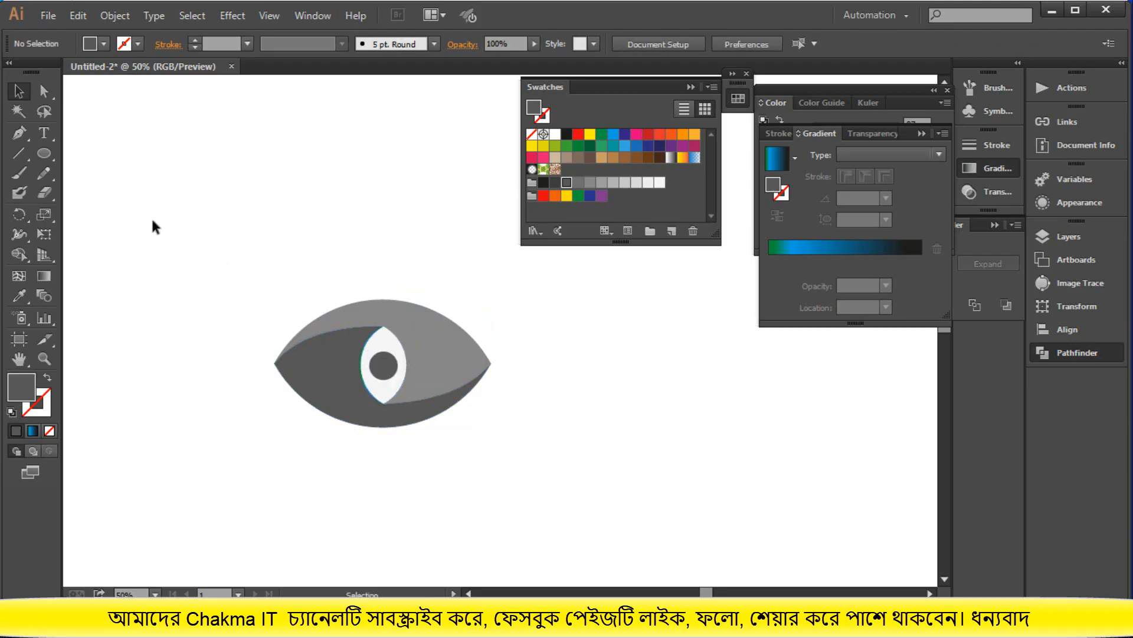
# Draw a smaller concentric circle inside the dark gray circle and fill it with the near-white swatch.
pyautogui.click(43, 153)
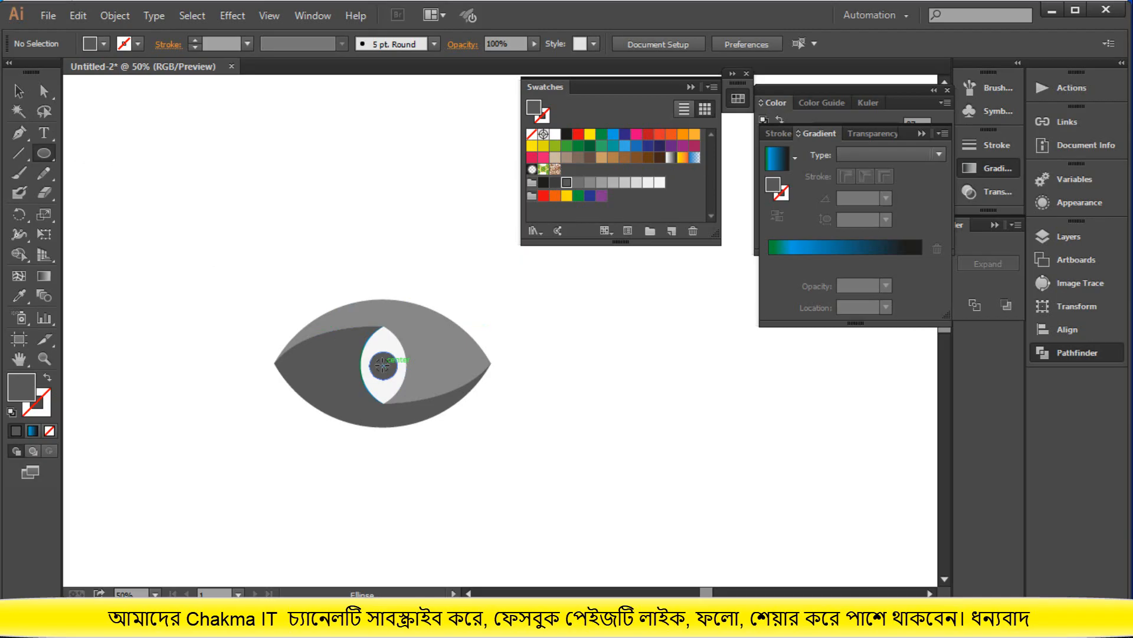
pyautogui.moveTo(382, 364); pyautogui.dragTo(389, 371)
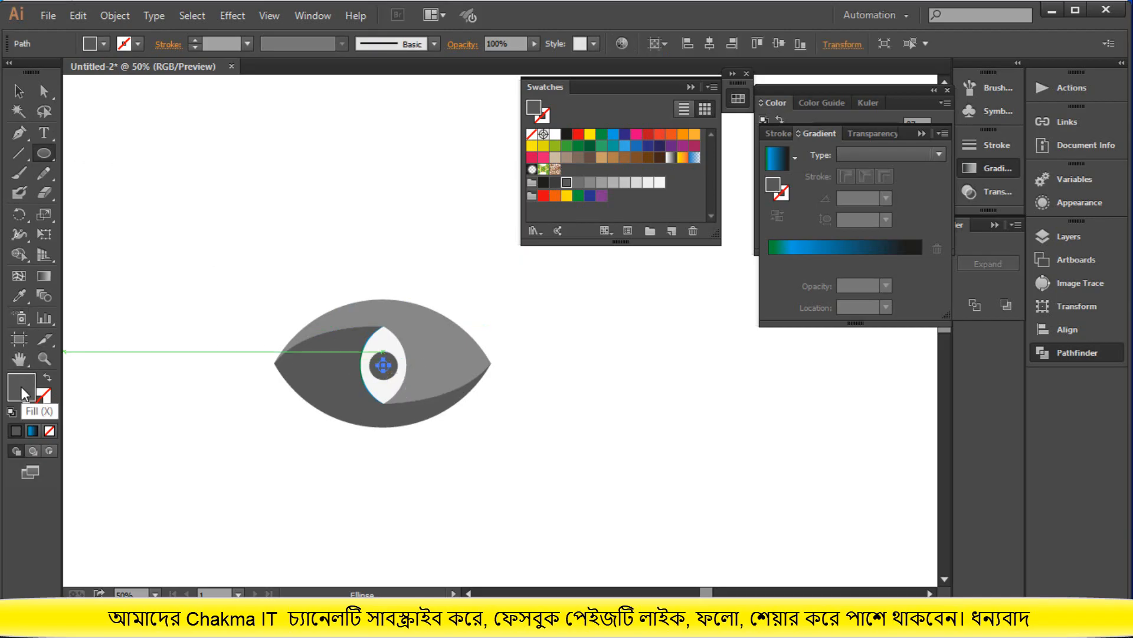
pyautogui.click(18, 297)
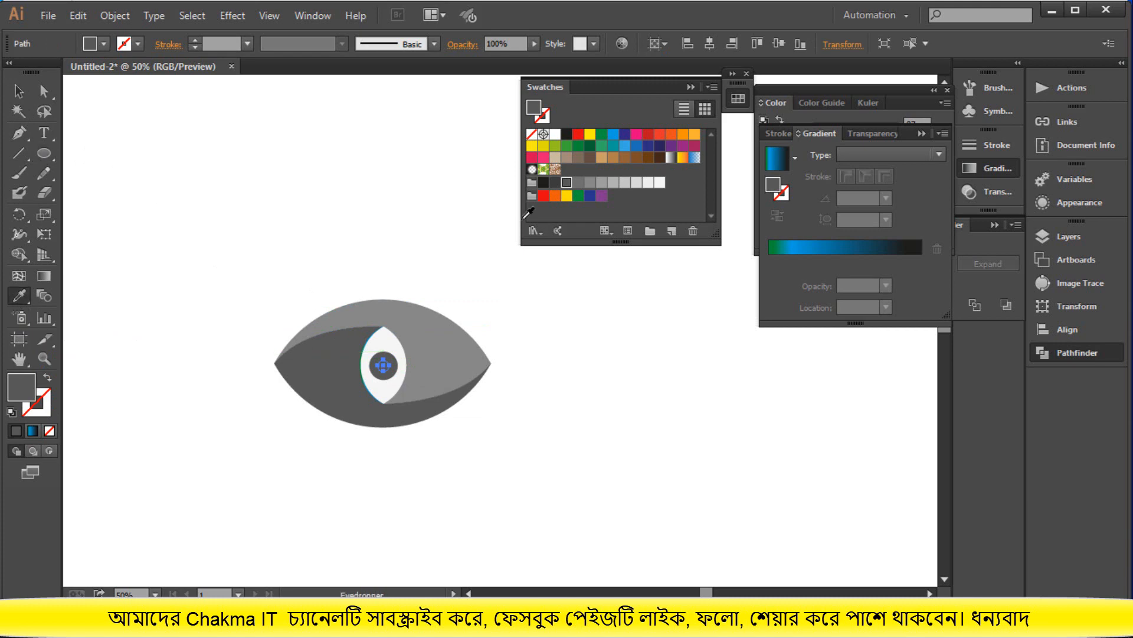
pyautogui.click(660, 182)
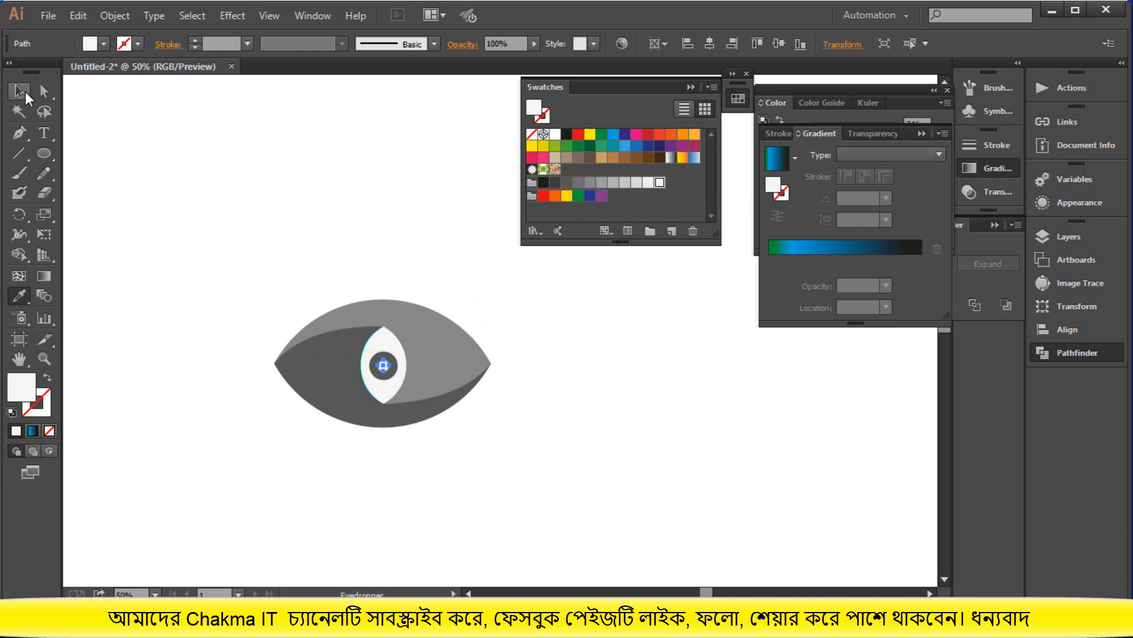
# Select all the eye shapes, including both centre circles, and group them.
pyautogui.click(26, 91)
pyautogui.click(349, 252)
pyautogui.moveTo(241, 295); pyautogui.dragTo(506, 430)
pyautogui.rightClick(463, 409)
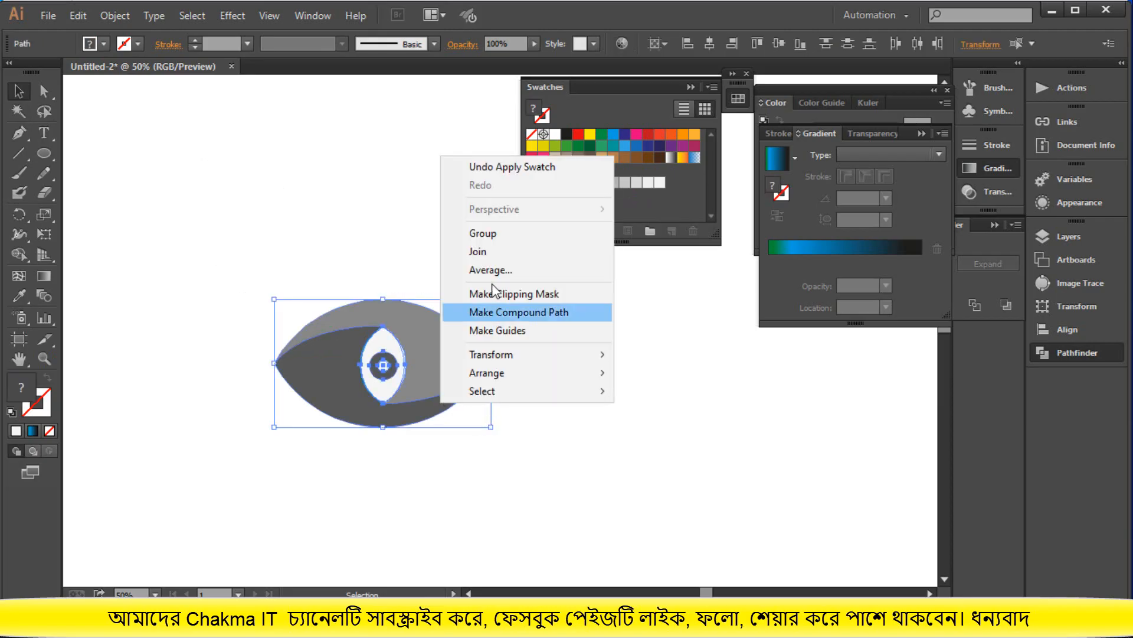
pyautogui.click(497, 233)
pyautogui.click(544, 383)
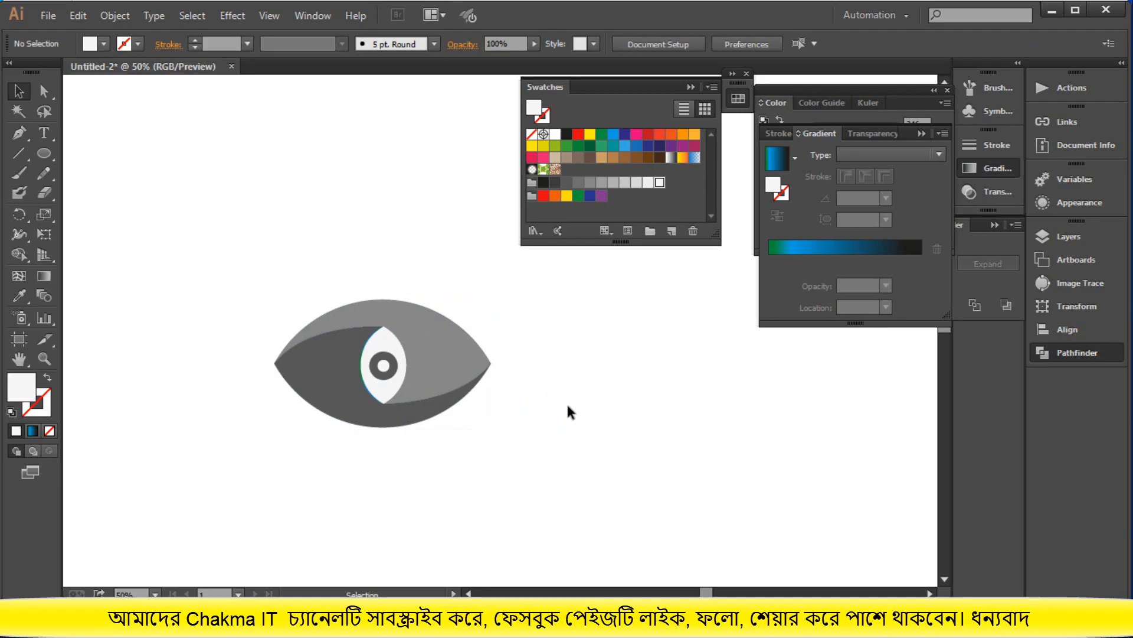
pyautogui.moveTo(286, 300); pyautogui.dragTo(488, 405)
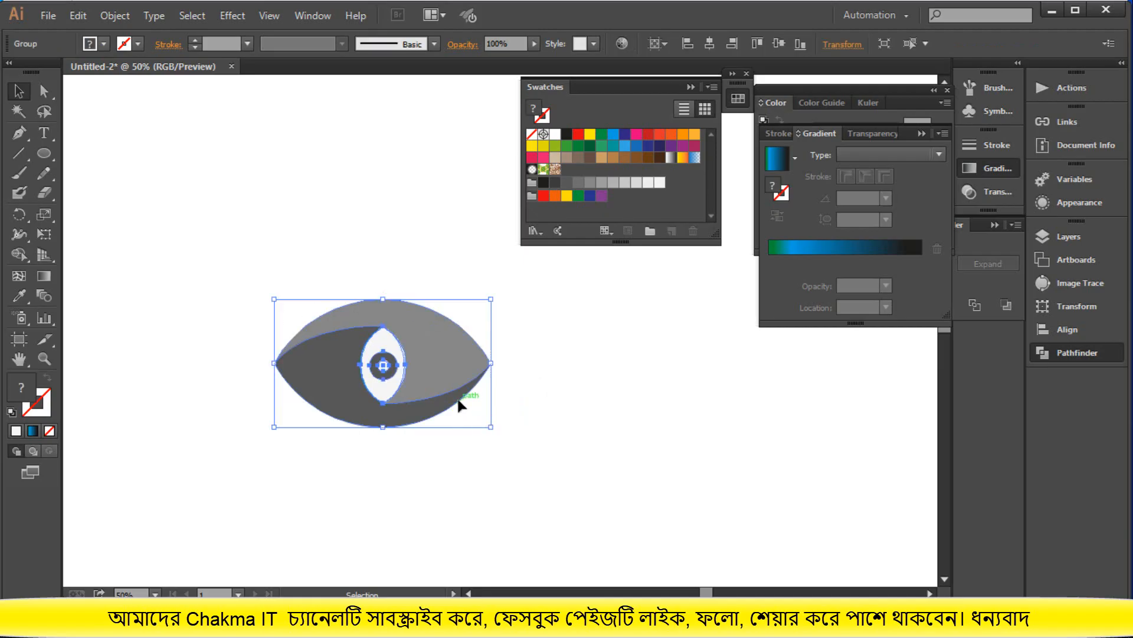
pyautogui.rightClick(460, 405)
pyautogui.click(575, 348)
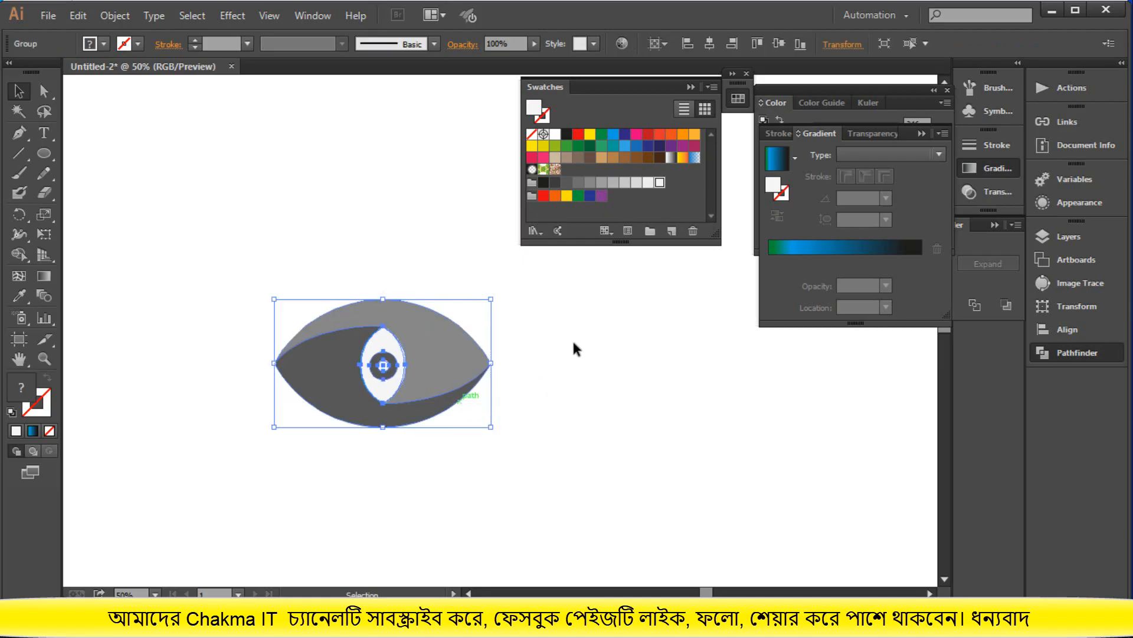
pyautogui.click(576, 348)
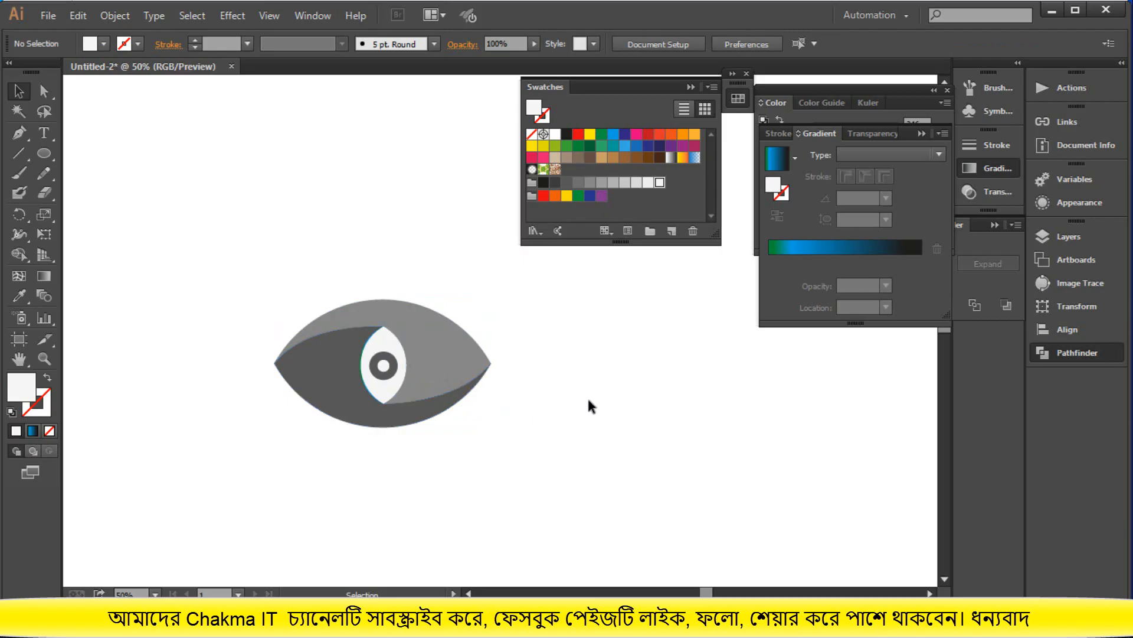
pyautogui.moveTo(282, 299); pyautogui.dragTo(537, 441)
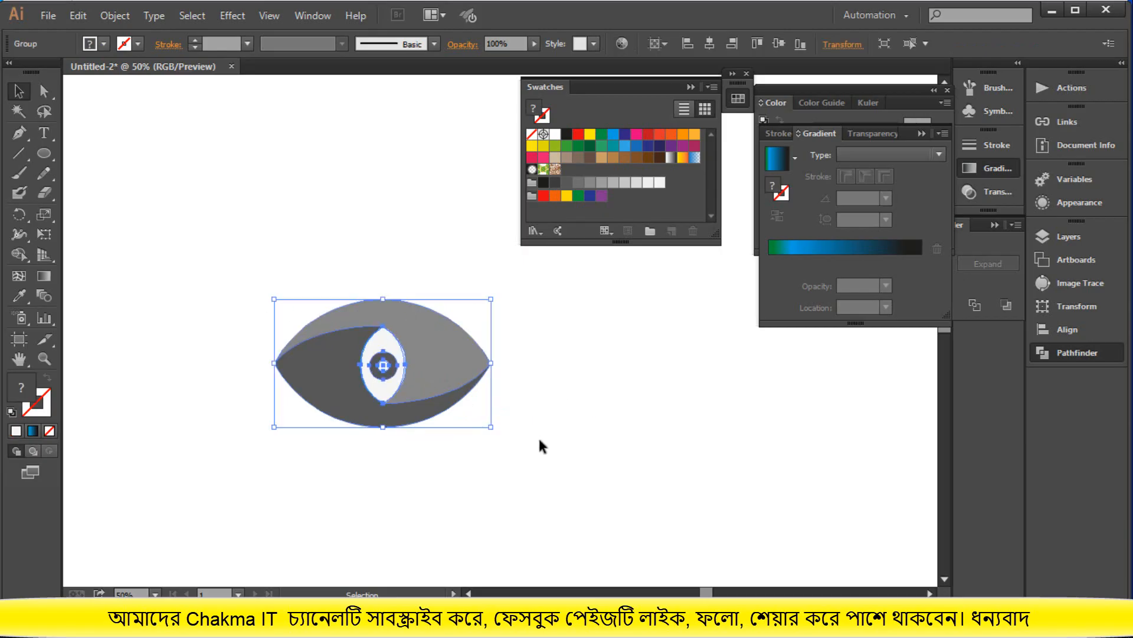
pyautogui.click(538, 441)
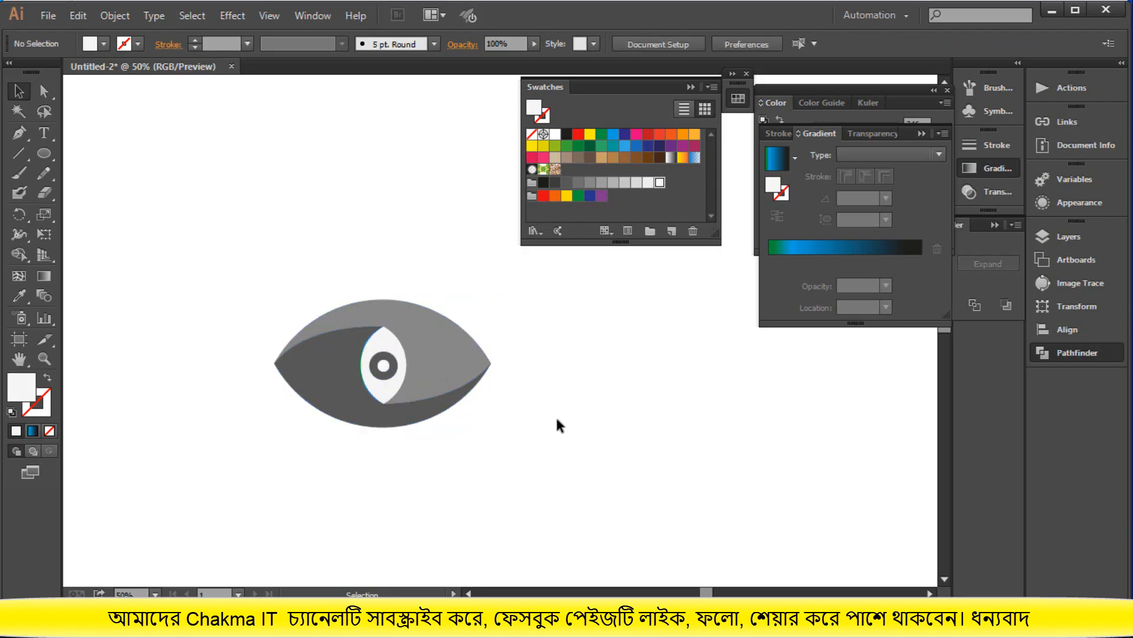
# Scale the grouped eye proportionally to about 1.5 times its size and move it up and slightly right on the canvas.
pyautogui.scroll(4, 566, 426)
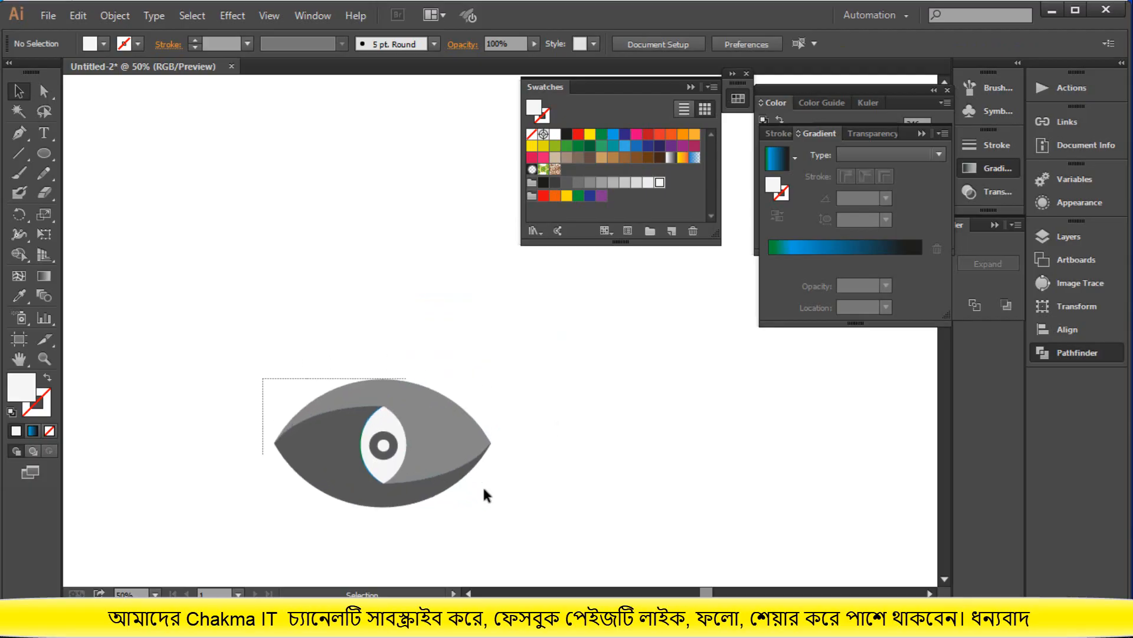
pyautogui.moveTo(484, 487); pyautogui.dragTo(487, 491)
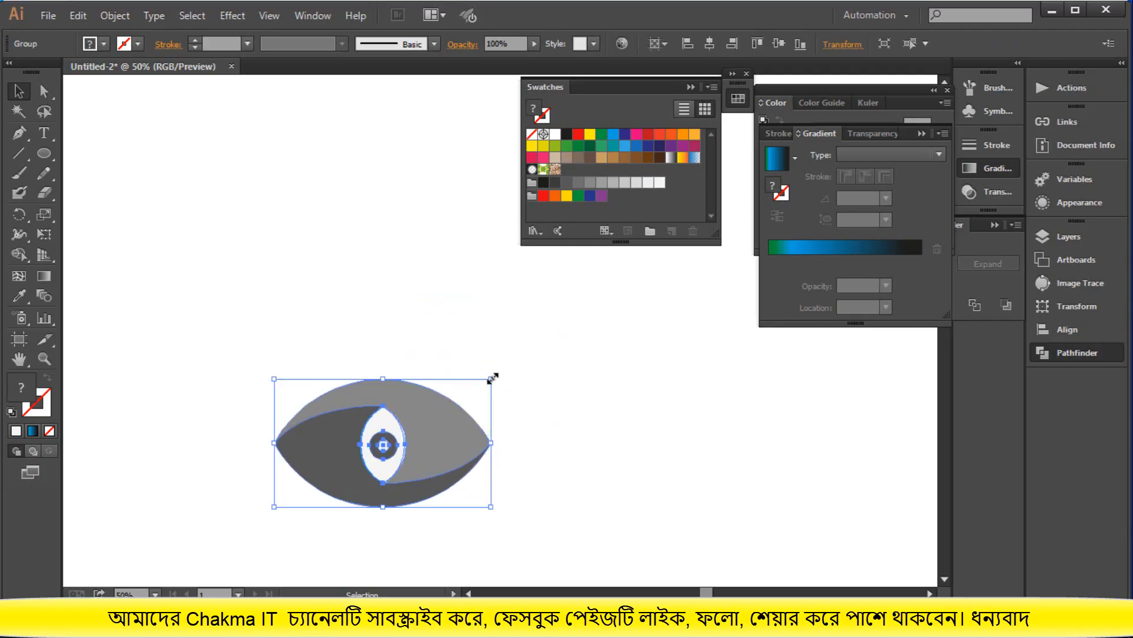
pyautogui.moveTo(493, 378); pyautogui.dragTo(667, 348)
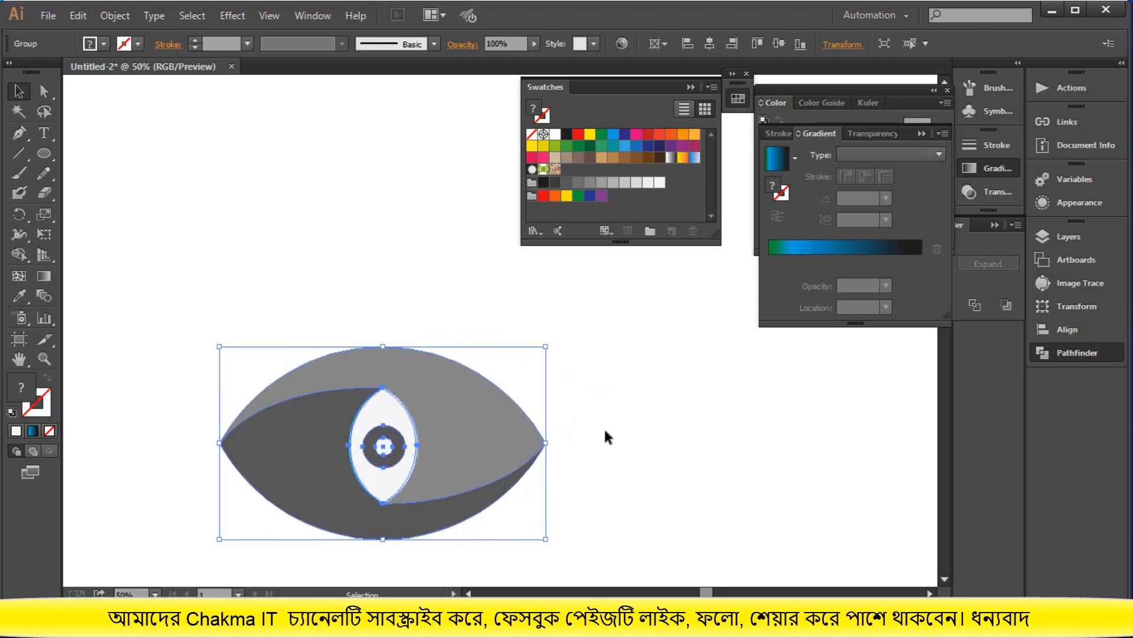
pyautogui.moveTo(515, 442); pyautogui.dragTo(552, 354)
pyautogui.click(662, 419)
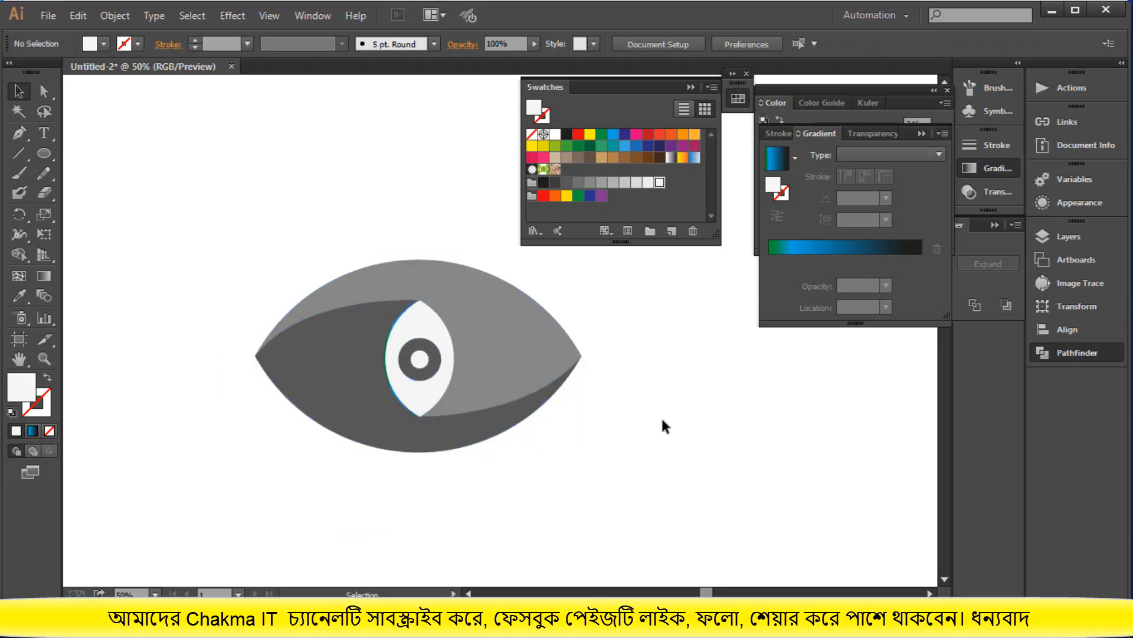
pyautogui.scroll(1, 662, 420)
pyautogui.scroll(1, 662, 424)
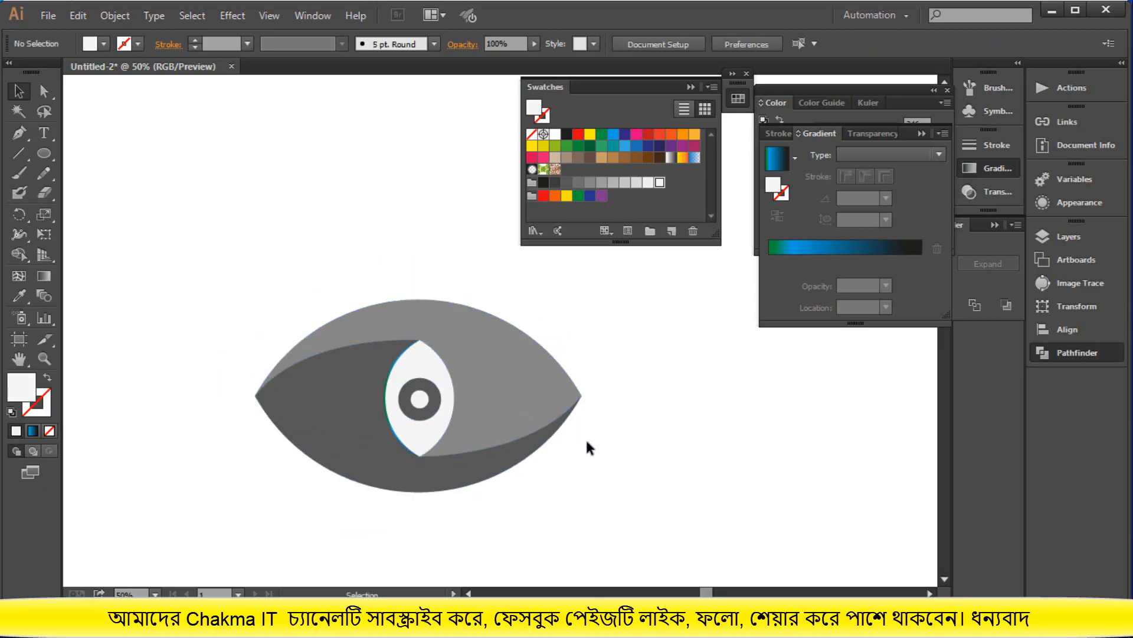